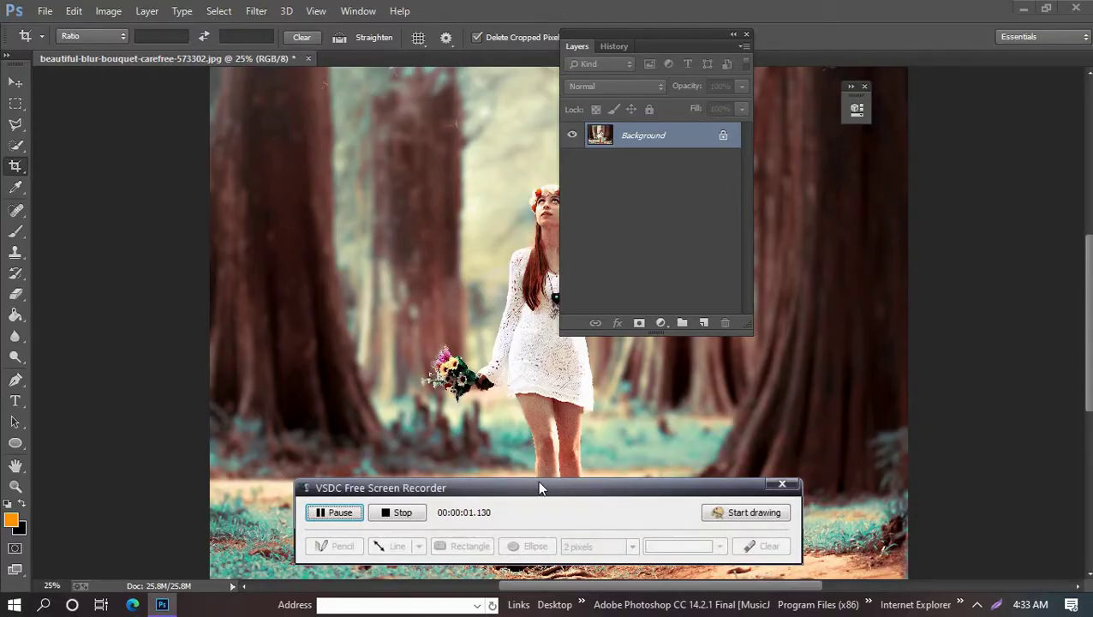
Arrange the Layers panel with beautiful-blur-bouquet-carefree-573302.jpg open as a single Background layer.
left_click_drag(542, 485, 529, 614)
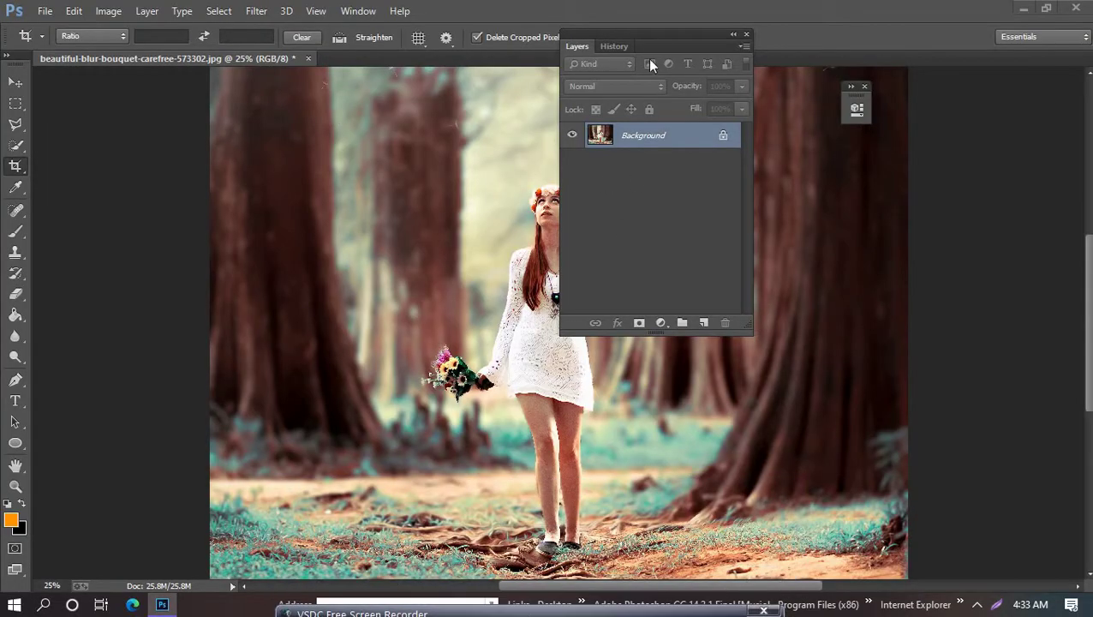
Duplicate the Background layer and use Camera Raw to raise contrast and clarity and lower highlights.
left_click_drag(660, 37, 147, 105)
left_click_drag(164, 206, 190, 390)
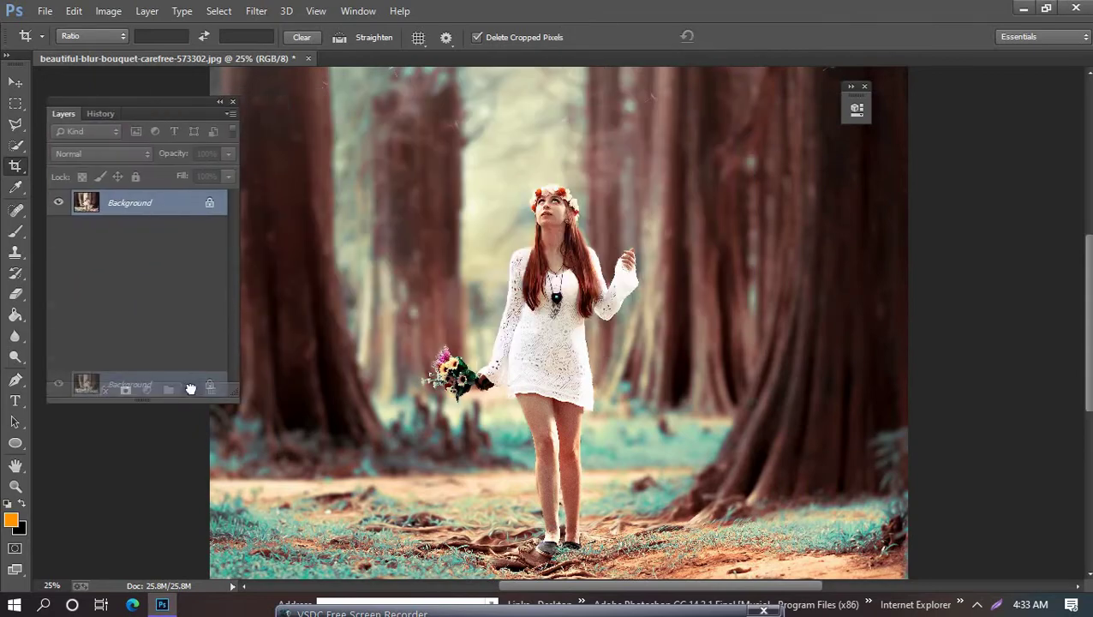
left_click(257, 11)
left_click(289, 106)
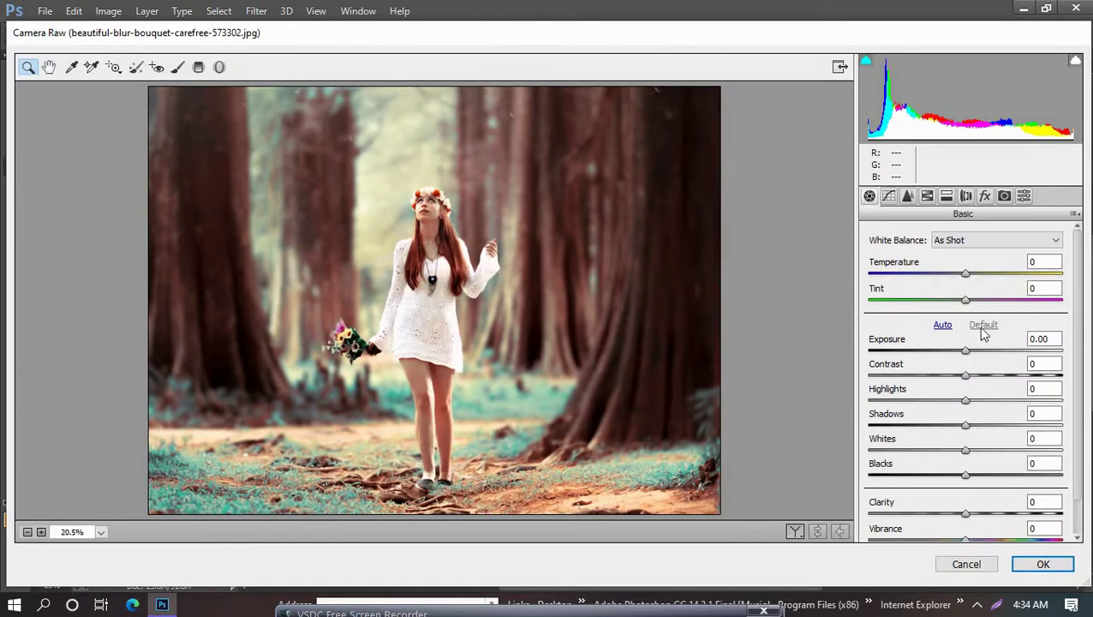
left_click_drag(970, 375, 994, 375)
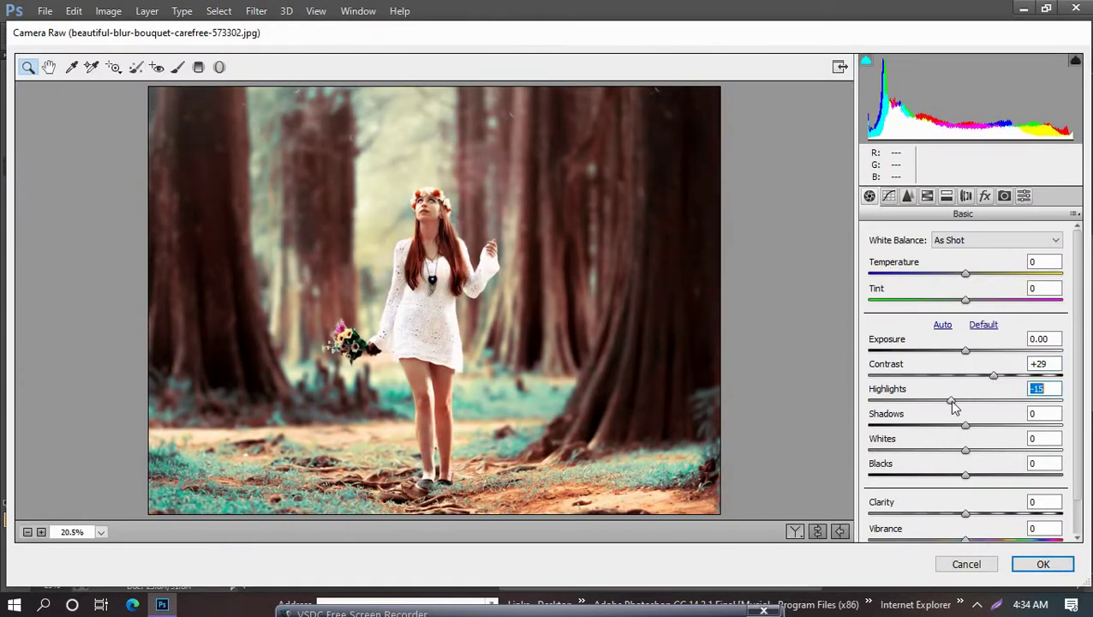
mouse_move(953, 407)
left_mouse_down()
mouse_move(929, 407)
mouse_move(979, 426)
left_mouse_up()
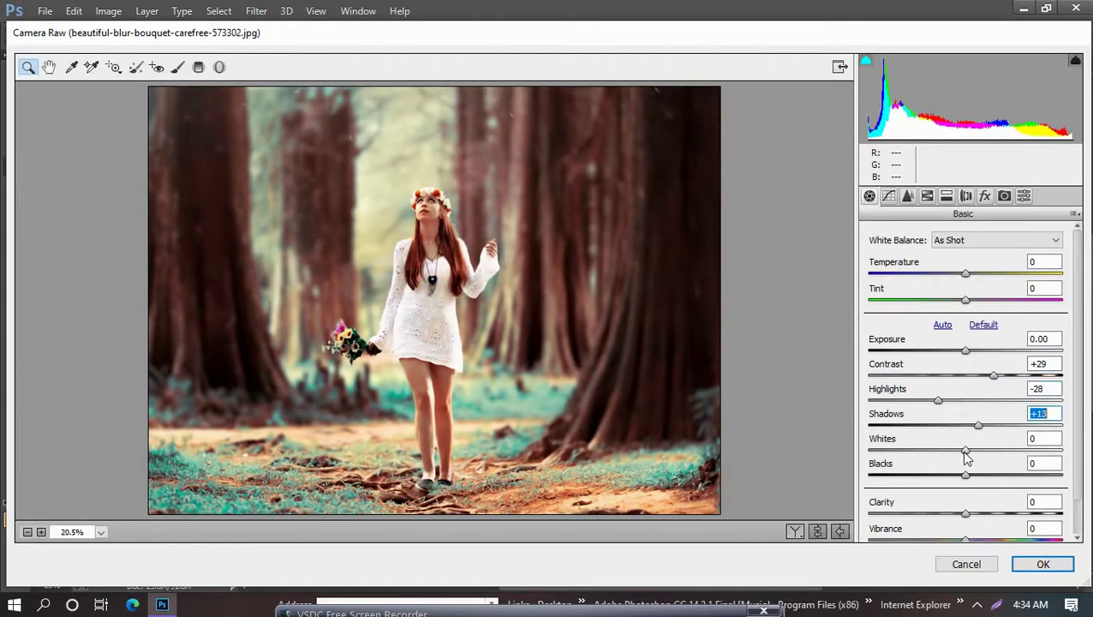
mouse_move(969, 480)
left_mouse_down()
mouse_move(985, 517)
mouse_move(976, 533)
left_mouse_up()
In HSL, set Oranges saturation −29 and luminance +31 and Aquas saturation +15, then apply.
scroll(972, 536, "down", 2)
left_click(927, 196)
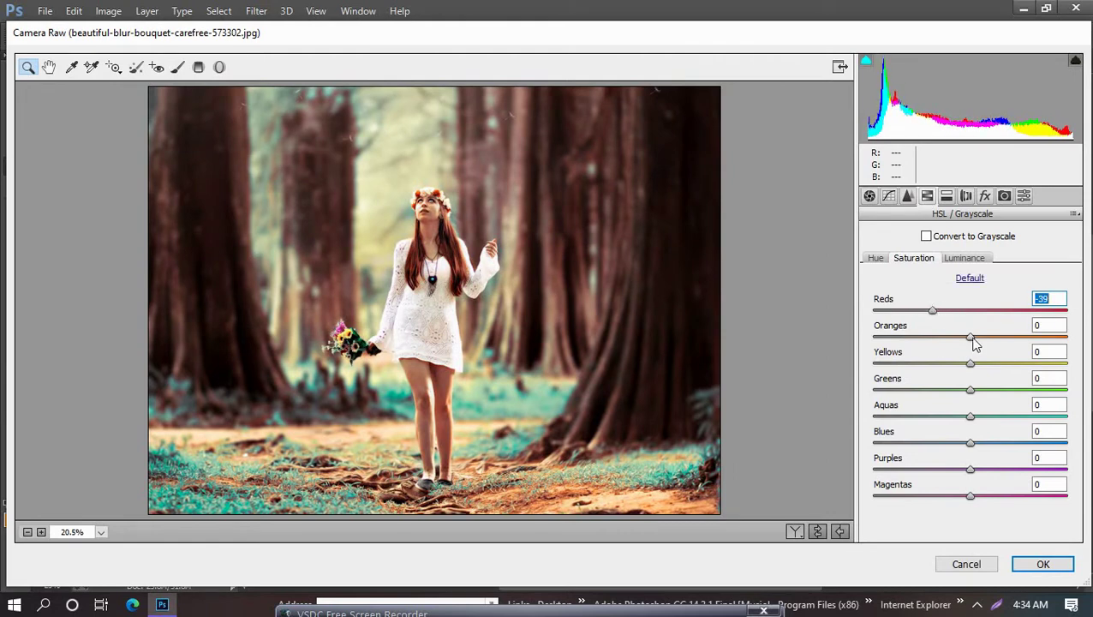
mouse_move(974, 343)
left_mouse_down()
mouse_move(943, 341)
mouse_move(1004, 339)
mouse_move(966, 365)
mouse_move(987, 367)
left_mouse_up()
left_click(964, 258)
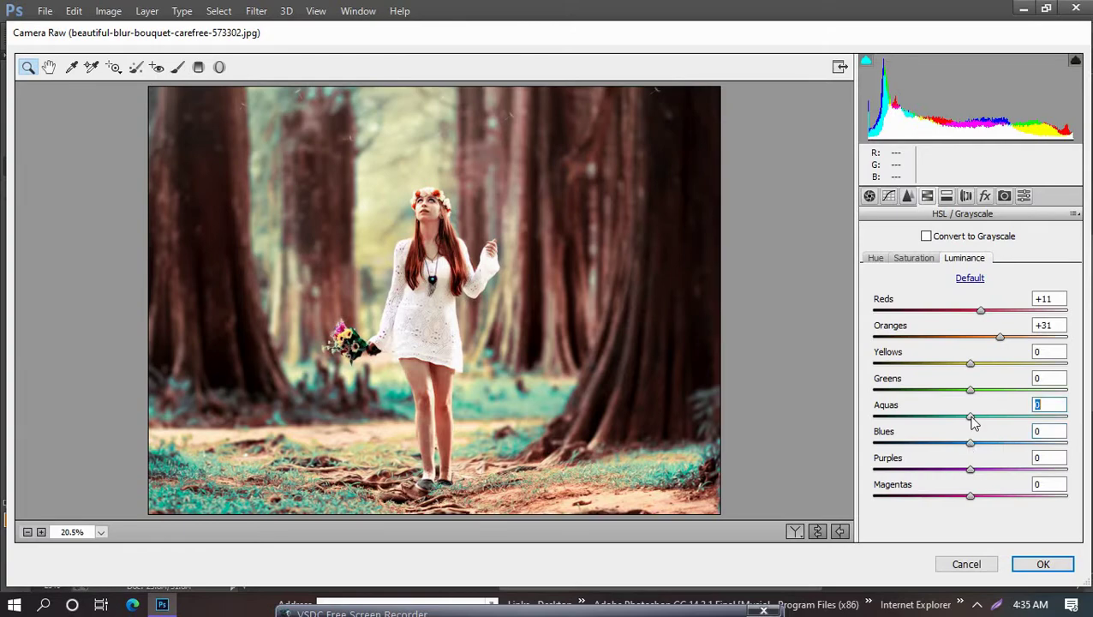
left_click_drag(972, 418, 924, 416)
left_click(913, 258)
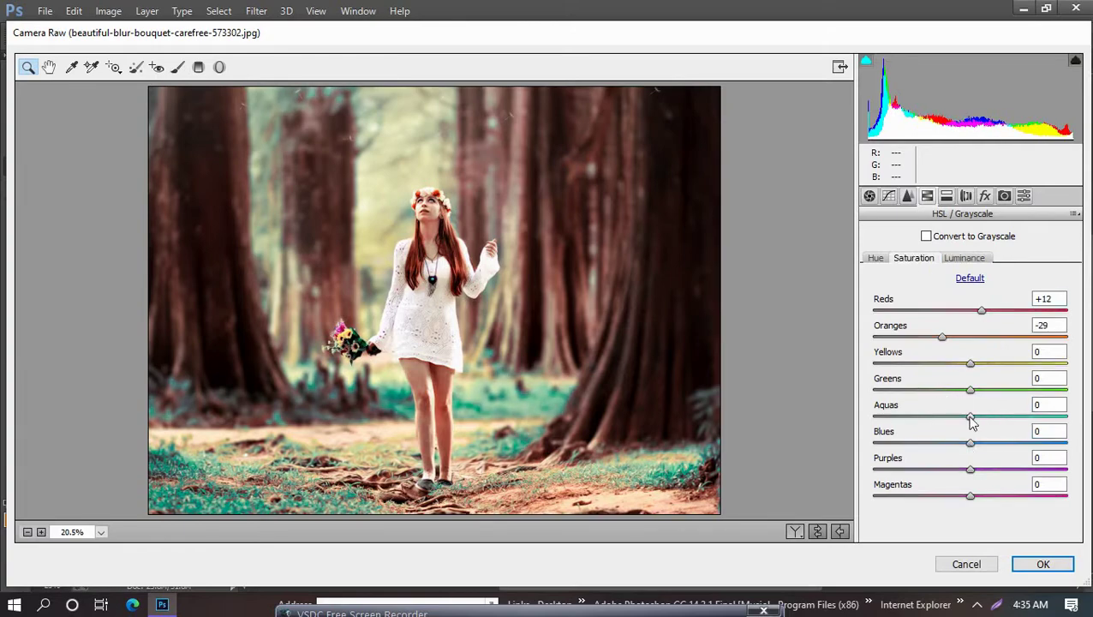
left_click(1043, 564)
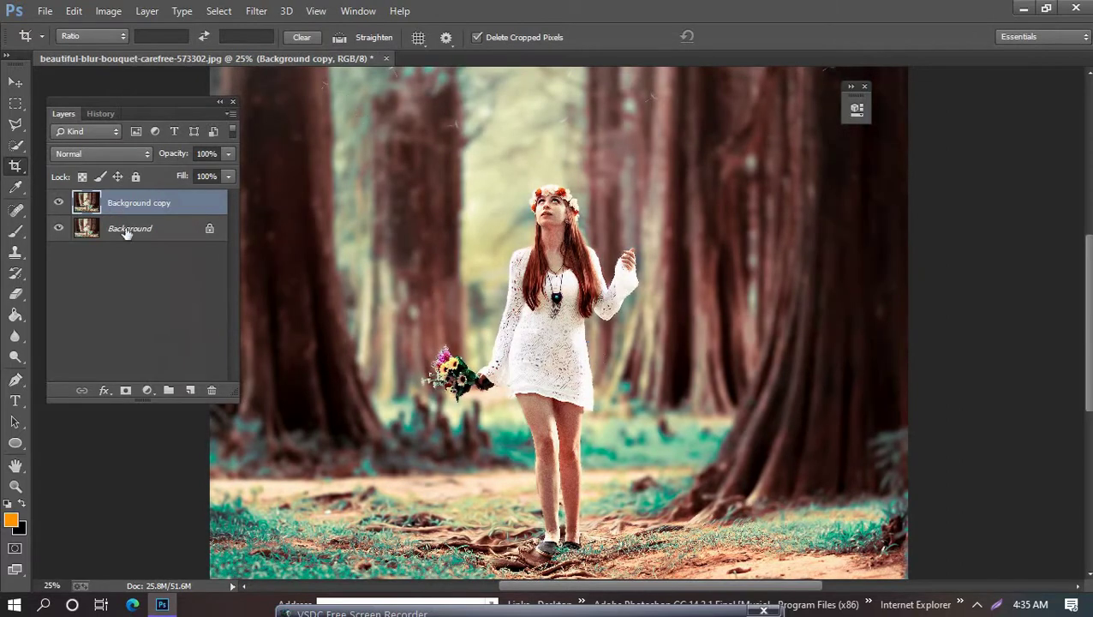
Drag the blue-wings image into the forest photo and scale it up around the girl.
left_click(147, 389)
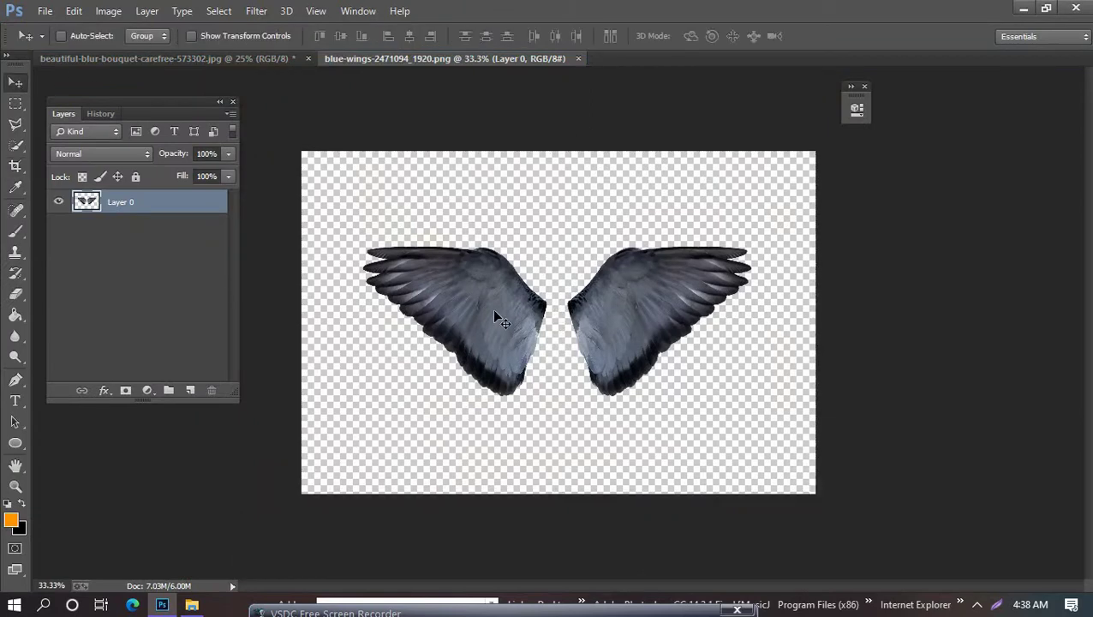
left_click_drag(501, 321, 552, 307)
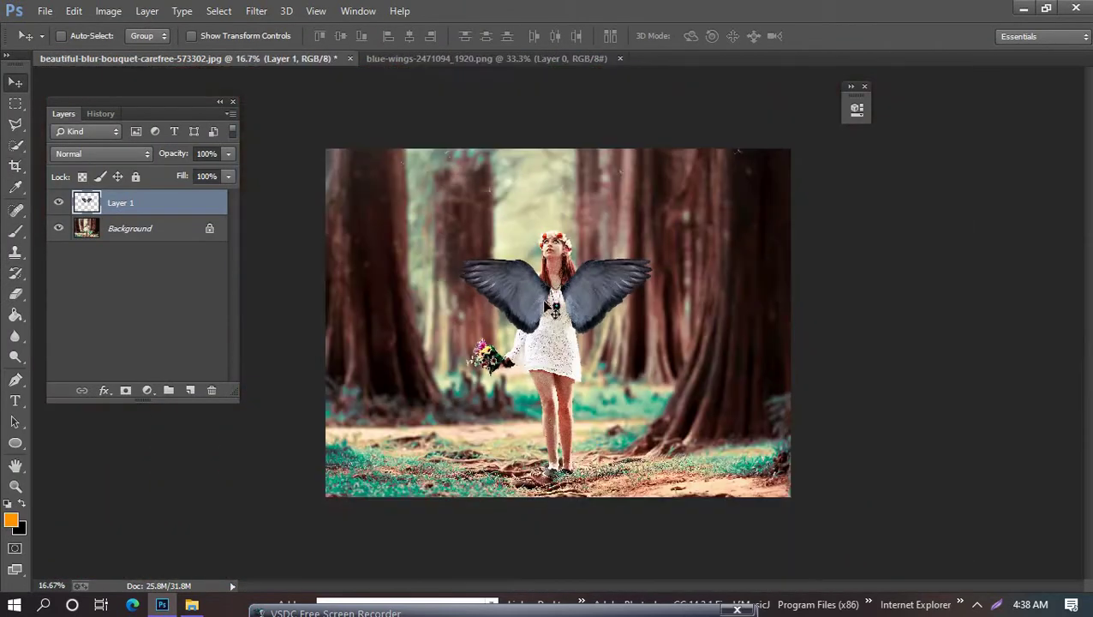
key("ctrl+t")
left_click_drag(651, 257, 757, 216)
key("Return")
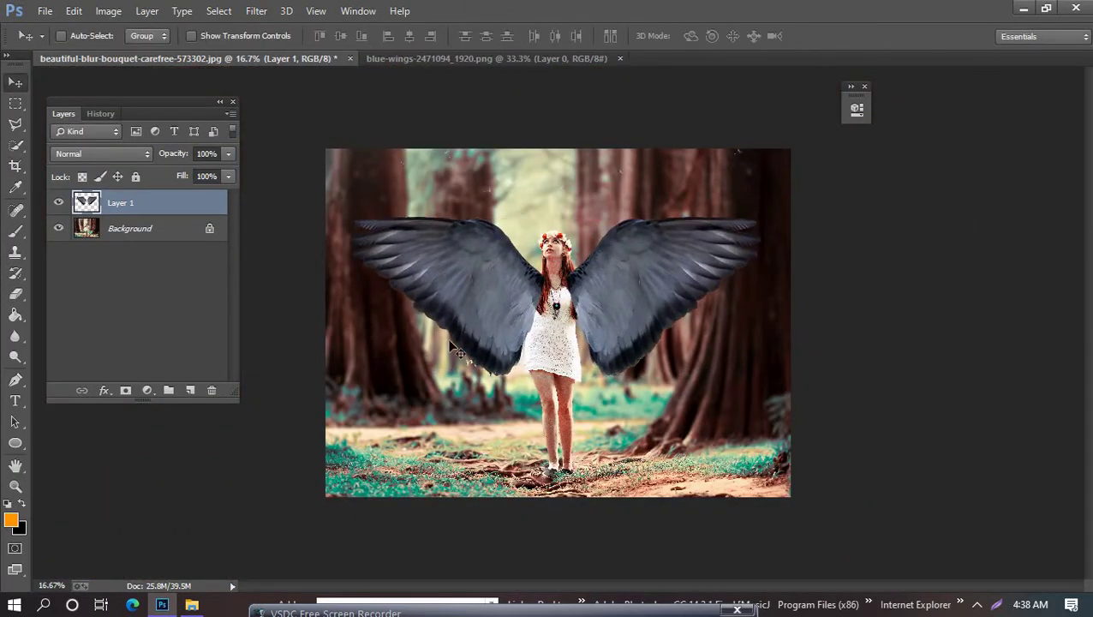
Copy the left wing onto its own layer and delete it from the original wings layer.
key("m")
mouse_move(343, 183)
left_mouse_down()
mouse_move(524, 256)
mouse_move(557, 377)
left_mouse_up()
key("ctrl+j")
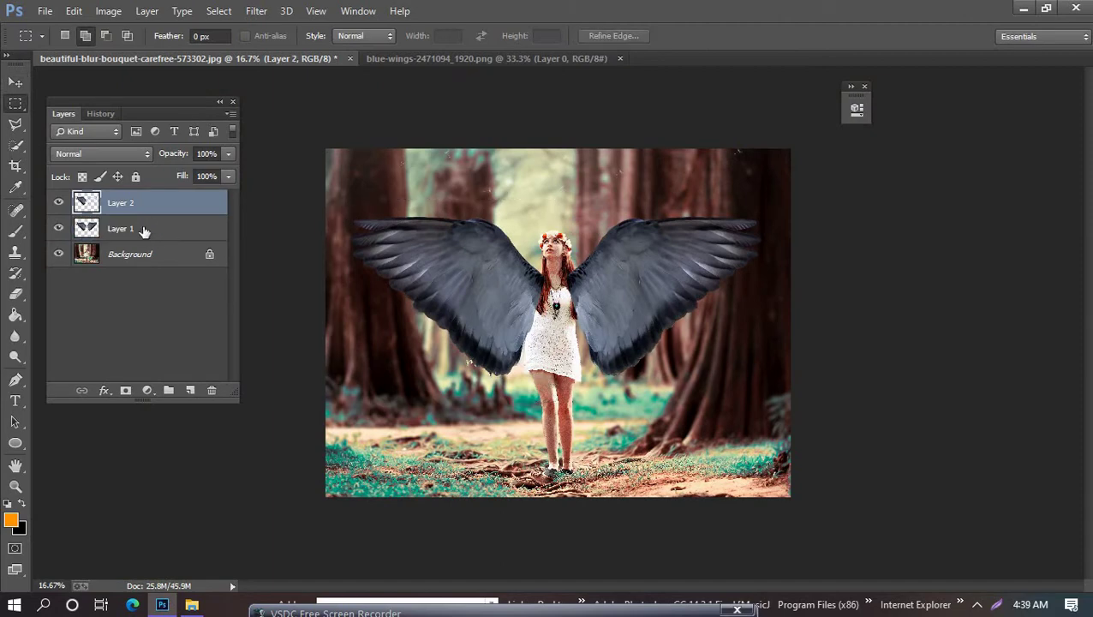
left_click(144, 231)
left_click(89, 209)
left_click(150, 229)
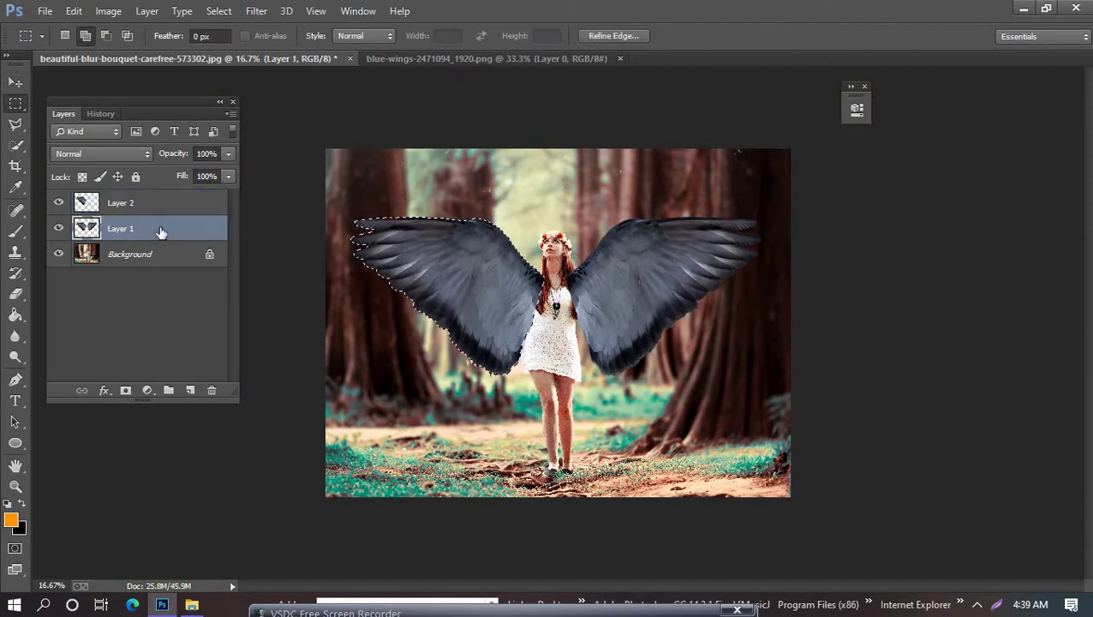
key("Delete")
Rotate the left wing to about 4° and reposition it slightly up and right.
key("ctrl+t")
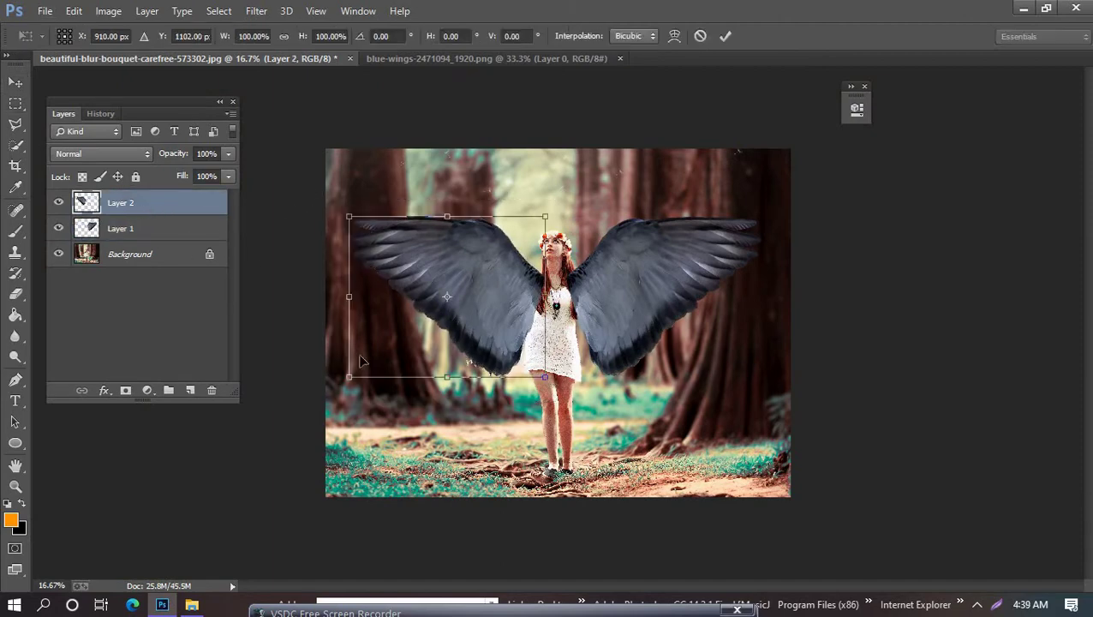
left_click_drag(360, 361, 305, 319)
mouse_move(446, 257)
left_mouse_down()
mouse_move(617, 295)
mouse_move(502, 322)
mouse_move(510, 298)
left_mouse_up()
left_click_drag(343, 319, 351, 343)
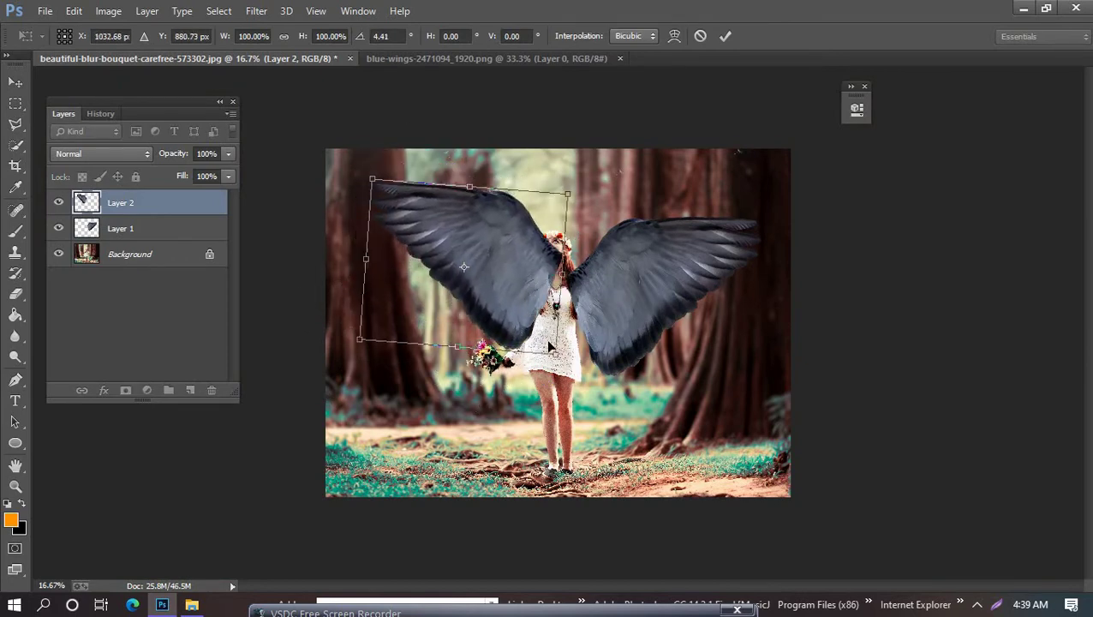
left_click_drag(527, 300, 527, 315)
key("Return")
left_click(120, 228)
Rotate the right wing outward, shift it left and up, and resize it.
key("ctrl+t")
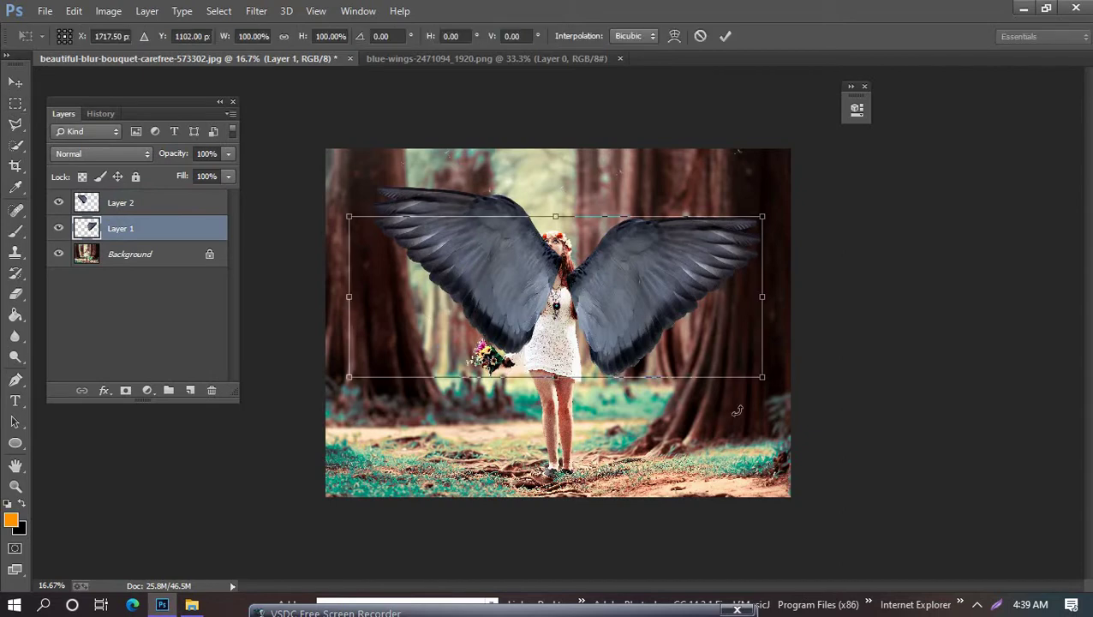
mouse_move(776, 396)
left_mouse_down()
mouse_move(791, 356)
mouse_move(788, 368)
left_mouse_up()
left_click_drag(654, 331, 628, 326)
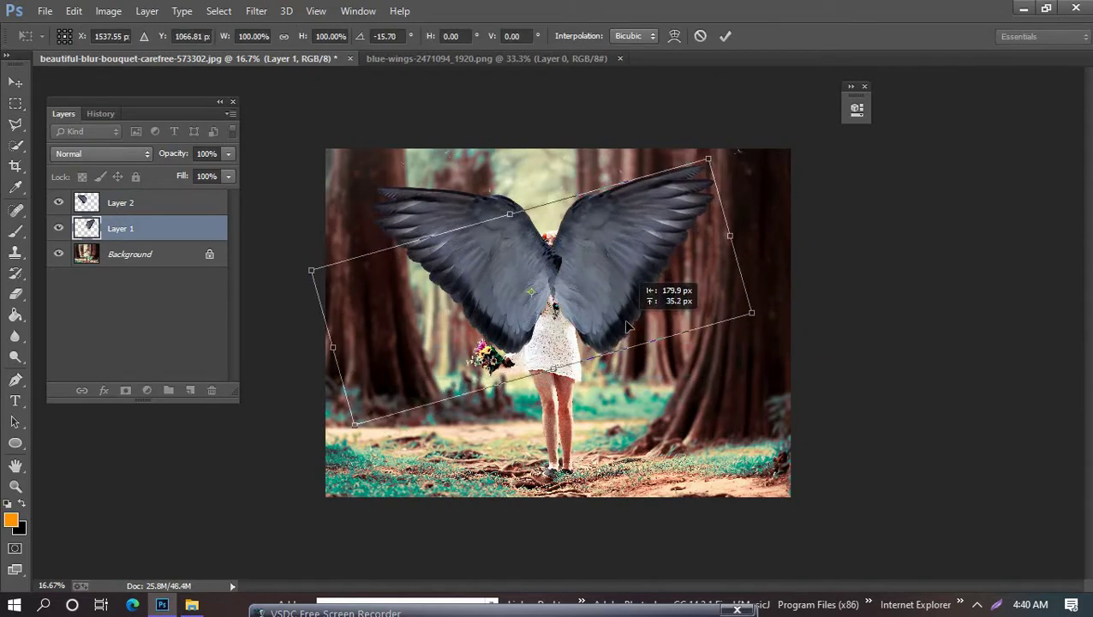
left_click_drag(708, 160, 722, 141)
key("Return")
Enlarge the left wing from its corner and fine-tune its size and position.
left_click(120, 202)
key("ctrl+t")
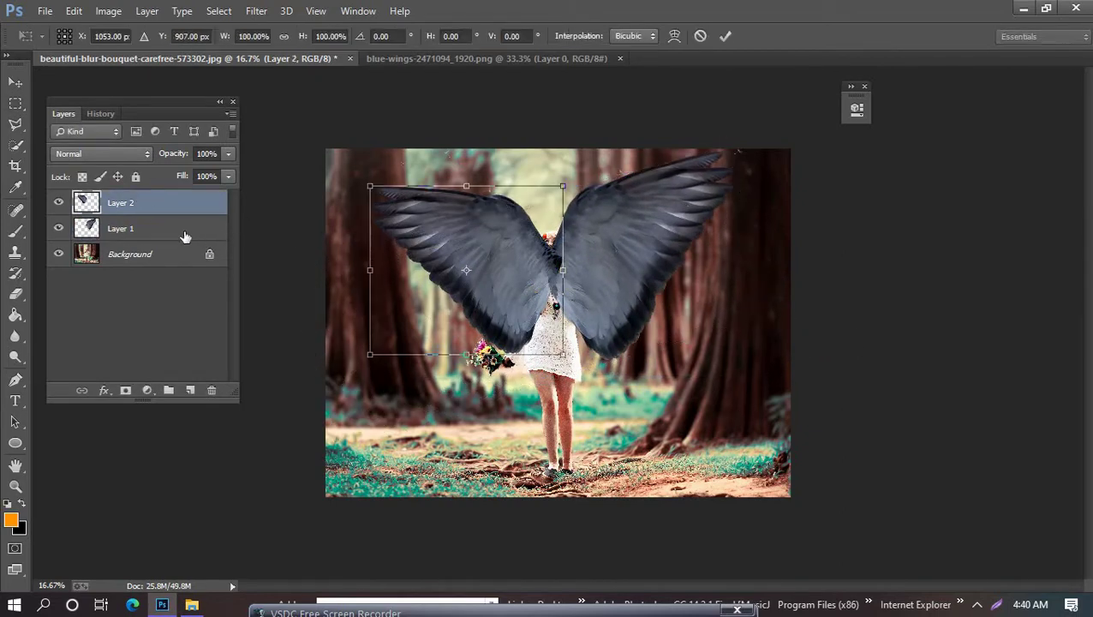
mouse_move(365, 184)
left_mouse_down()
mouse_move(344, 153)
mouse_move(369, 167)
left_mouse_up()
left_click_drag(463, 282, 480, 317)
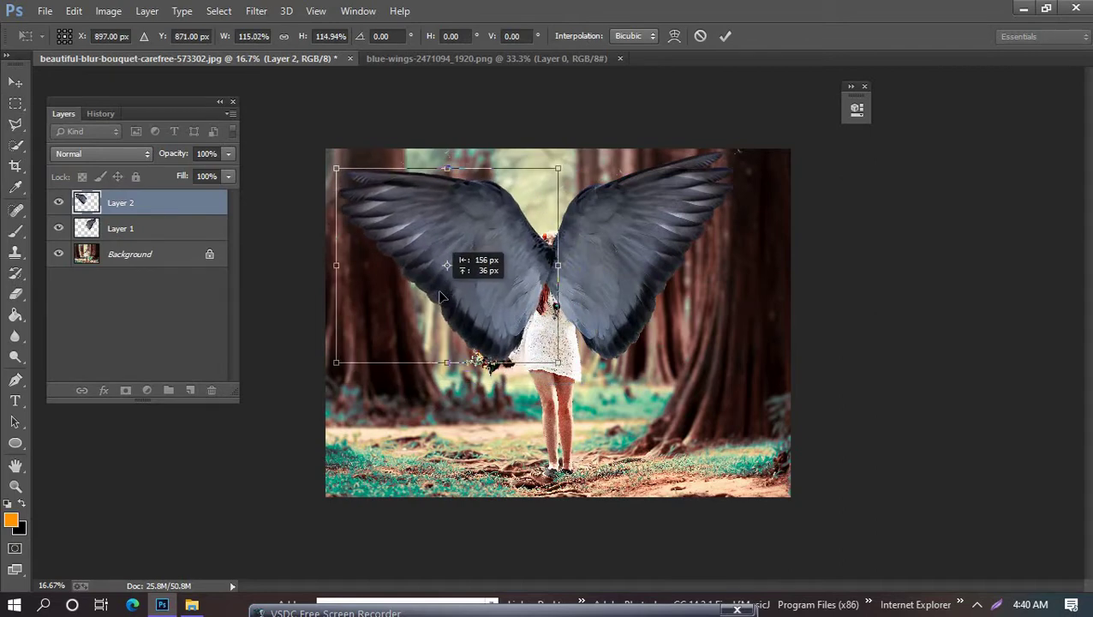
key("Return")
Fade the left wing to check placement, restore full opacity, and select both wing layers.
mouse_move(228, 153)
left_mouse_down()
mouse_move(180, 169)
mouse_move(259, 173)
left_mouse_up()
left_click(158, 226)
key("ctrl+t")
key("Return")
left_click(129, 212)
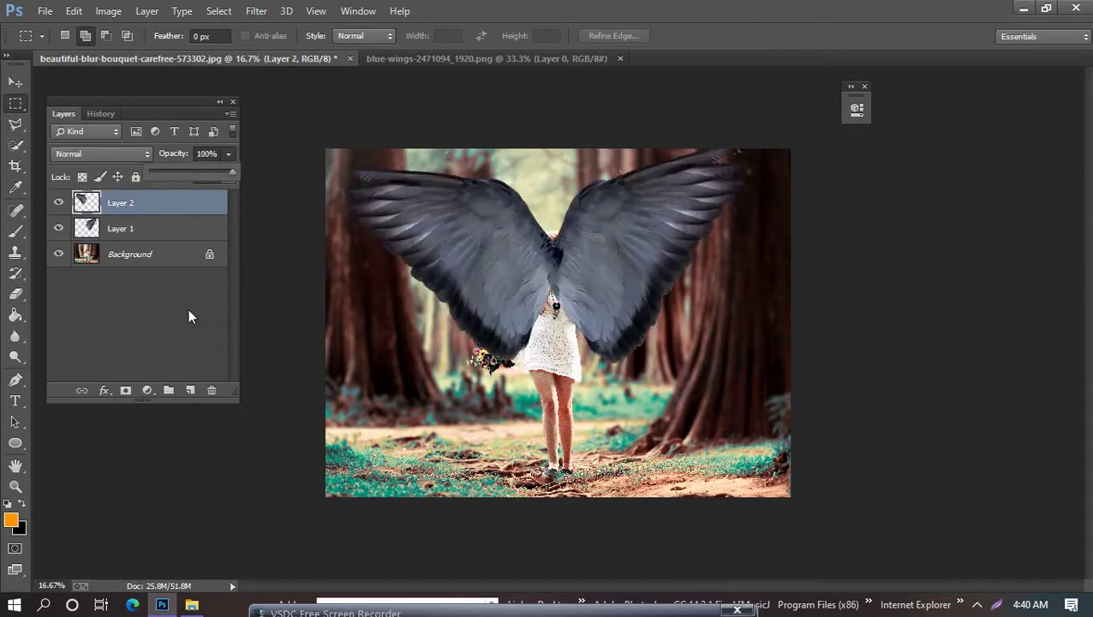
key("ctrl+plus")
key("ctrl+plus")
left_click(128, 228, "shift")
Merge the wings into one layer, add a mask, and lower its opacity to 37%.
key("ctrl+e")
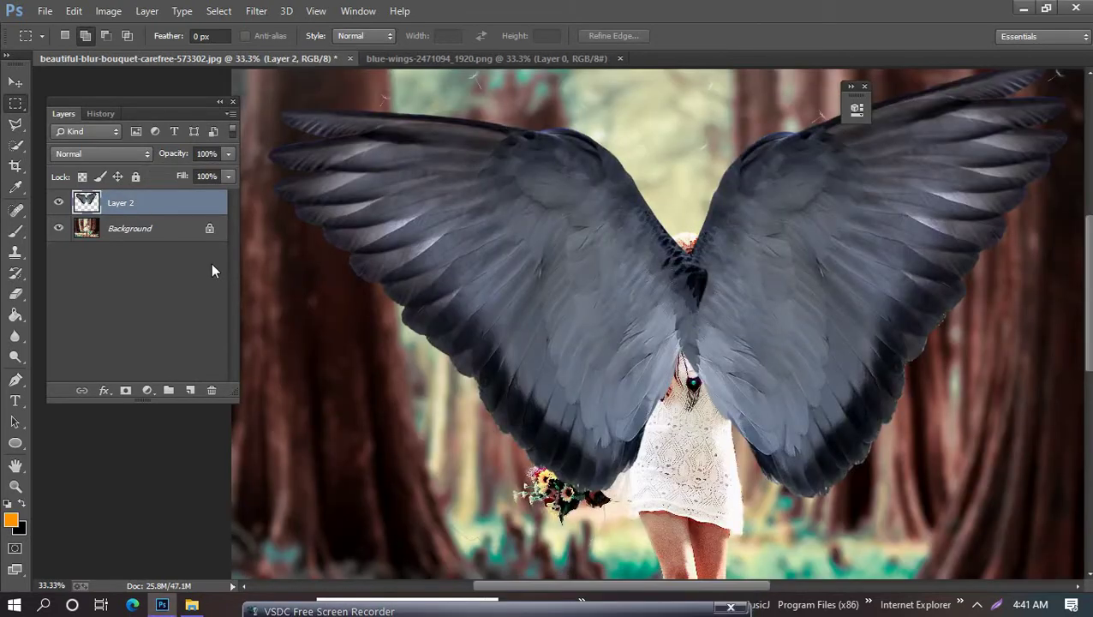
left_click(125, 390)
key("d")
key("b")
left_click(227, 153)
left_click_drag(220, 173, 177, 177)
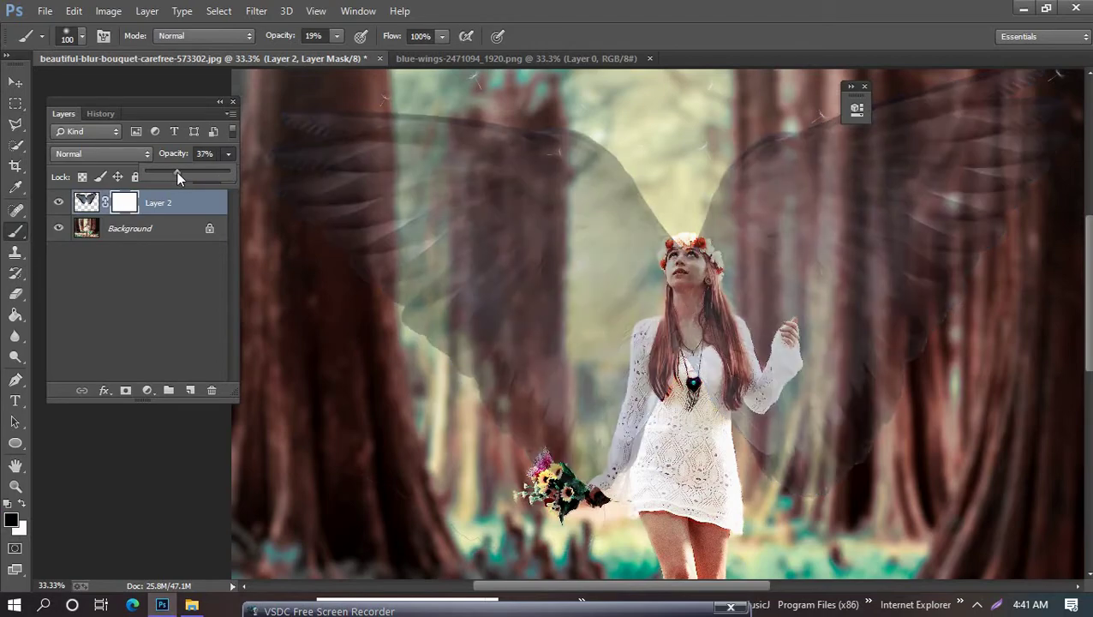
Paint the mask to reveal the girl's face, hair, arm and bouquet in front of the wings.
key("ctrl+plus")
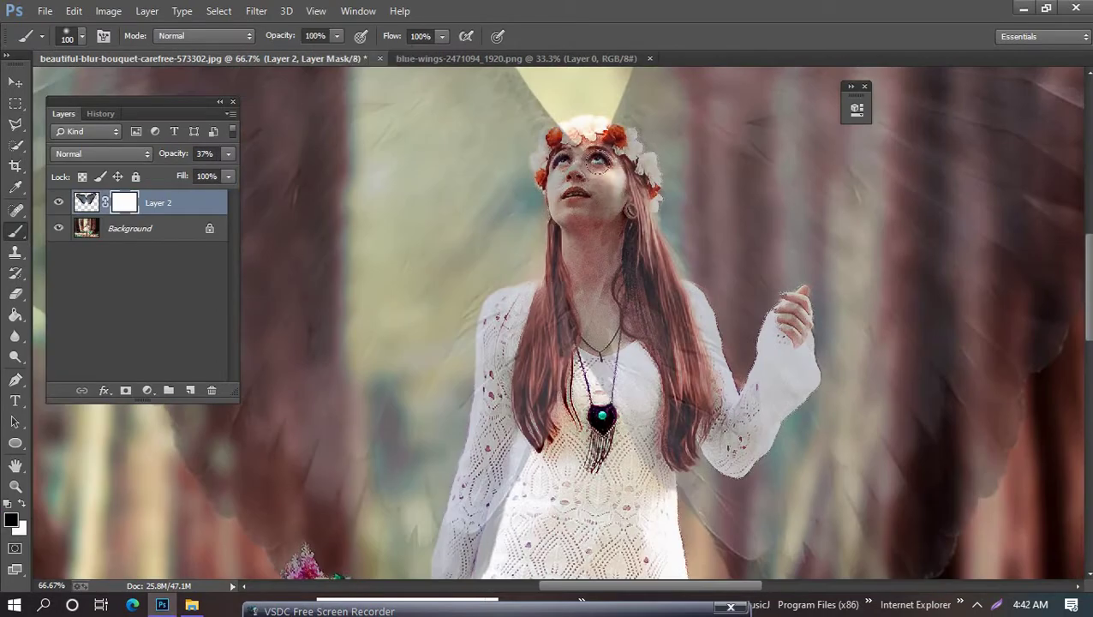
mouse_move(598, 163)
left_mouse_down()
mouse_move(638, 189)
mouse_move(677, 296)
mouse_move(789, 312)
mouse_move(735, 416)
mouse_move(668, 412)
mouse_move(586, 312)
mouse_move(548, 137)
left_mouse_up()
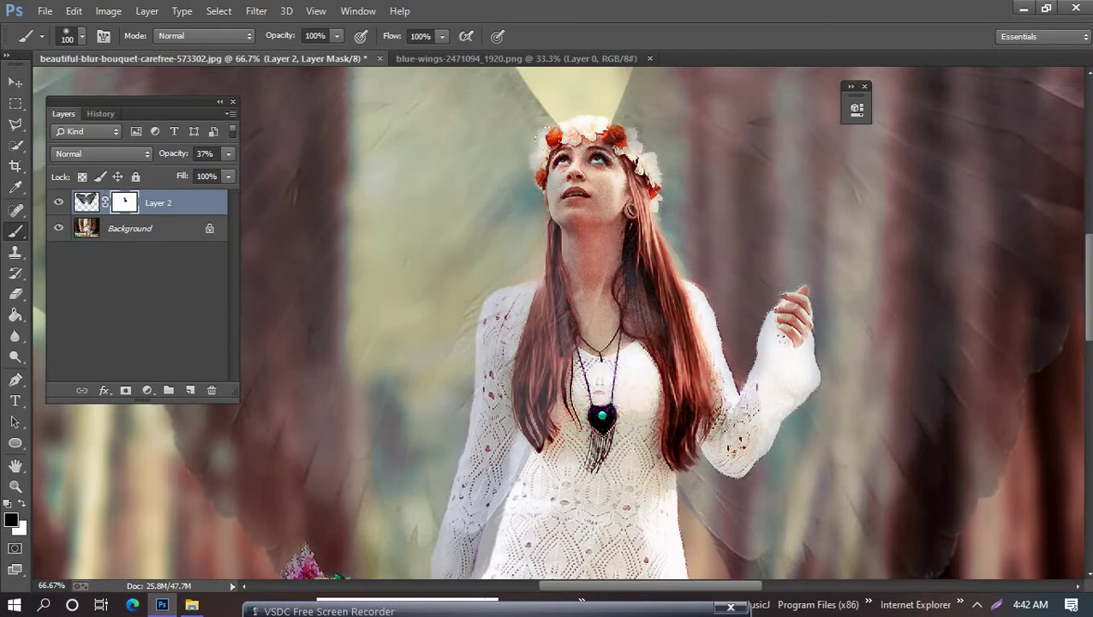
mouse_move(558, 221)
left_mouse_down()
mouse_move(523, 326)
mouse_move(480, 369)
mouse_move(492, 462)
left_mouse_up()
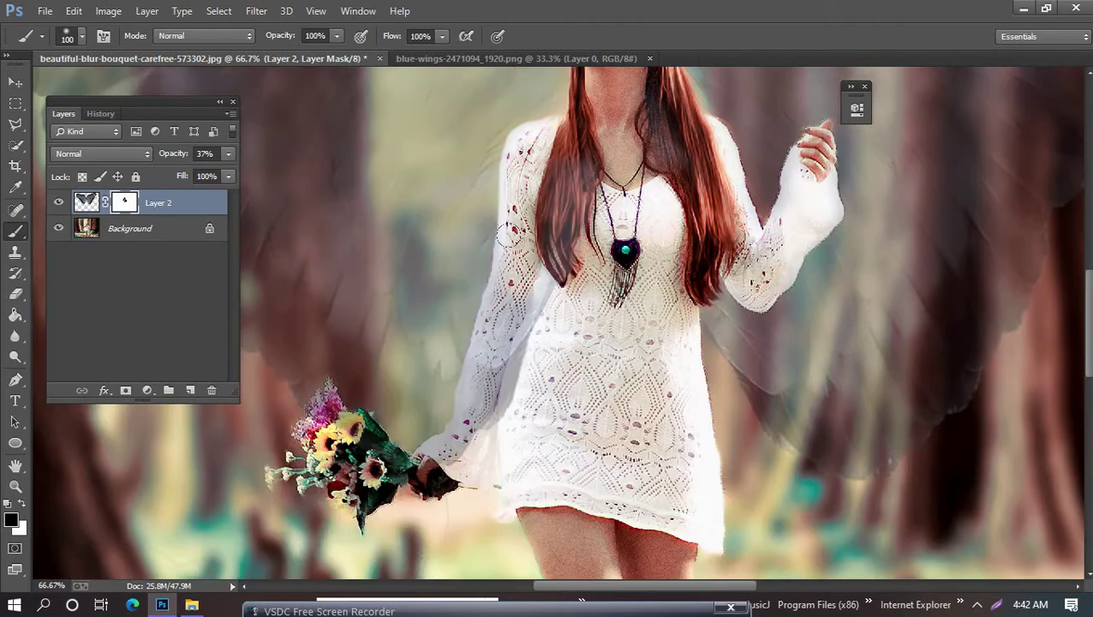
scroll(493, 462, "down", 3)
mouse_move(505, 219)
left_mouse_down()
mouse_move(466, 404)
mouse_move(347, 424)
mouse_move(514, 257)
left_mouse_up()
scroll(548, 240, "up", 2)
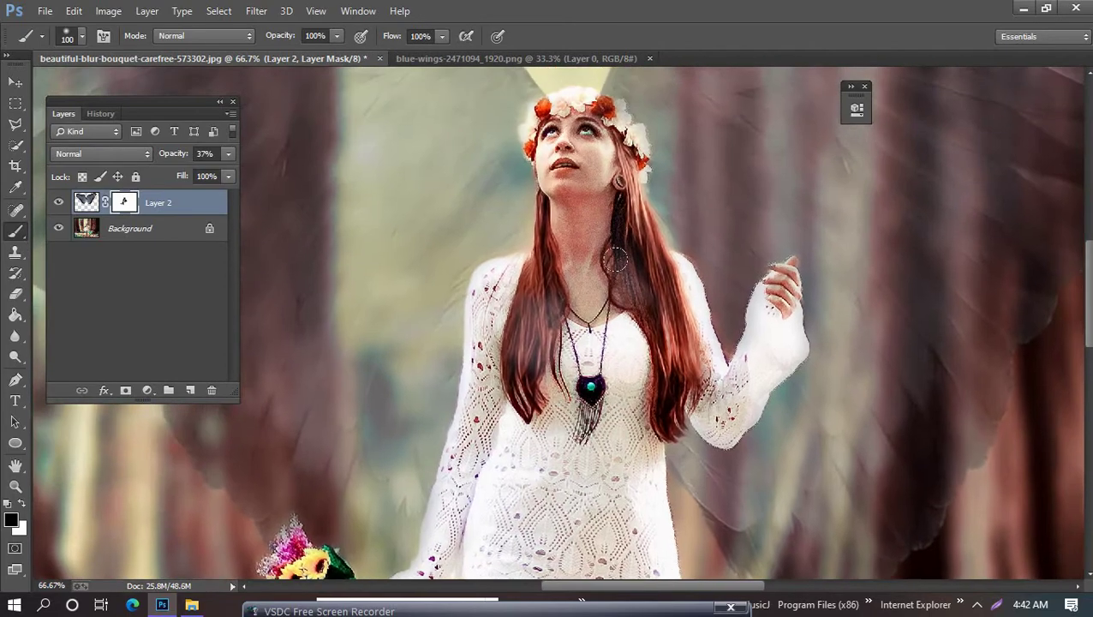
scroll(570, 218, "up", 2)
scroll(750, 310, "down", 3)
scroll(750, 309, "down", 2)
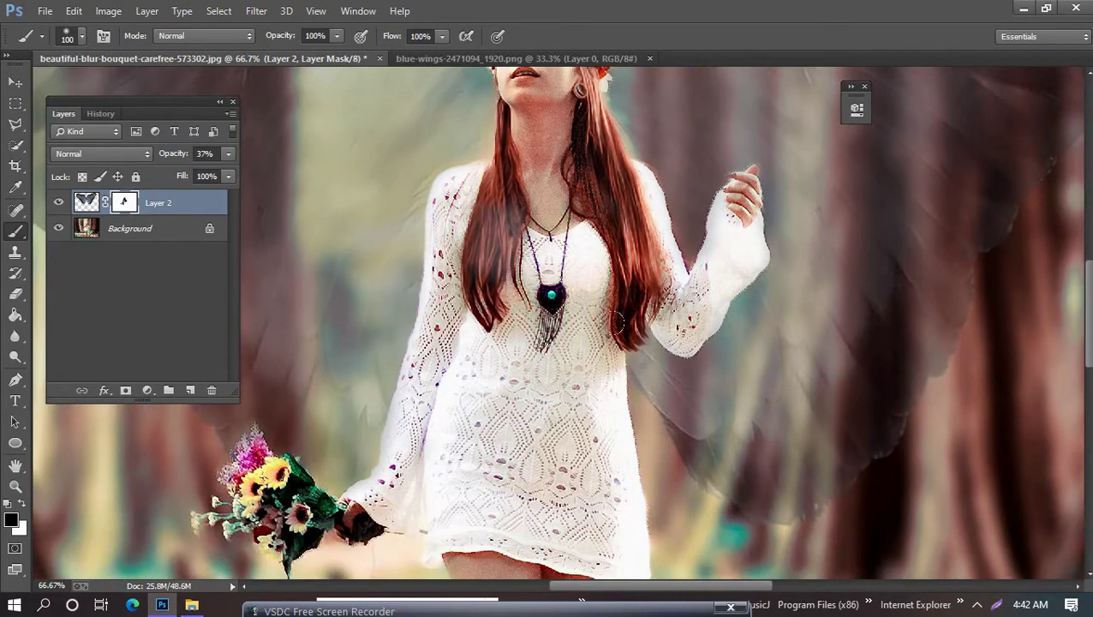
left_click_drag(228, 153, 255, 172)
left_click_drag(491, 240, 583, 333)
With a smaller brush, mask the wings along the girl's sleeve edge.
key("bracketleft")
key("bracketleft")
key("bracketleft")
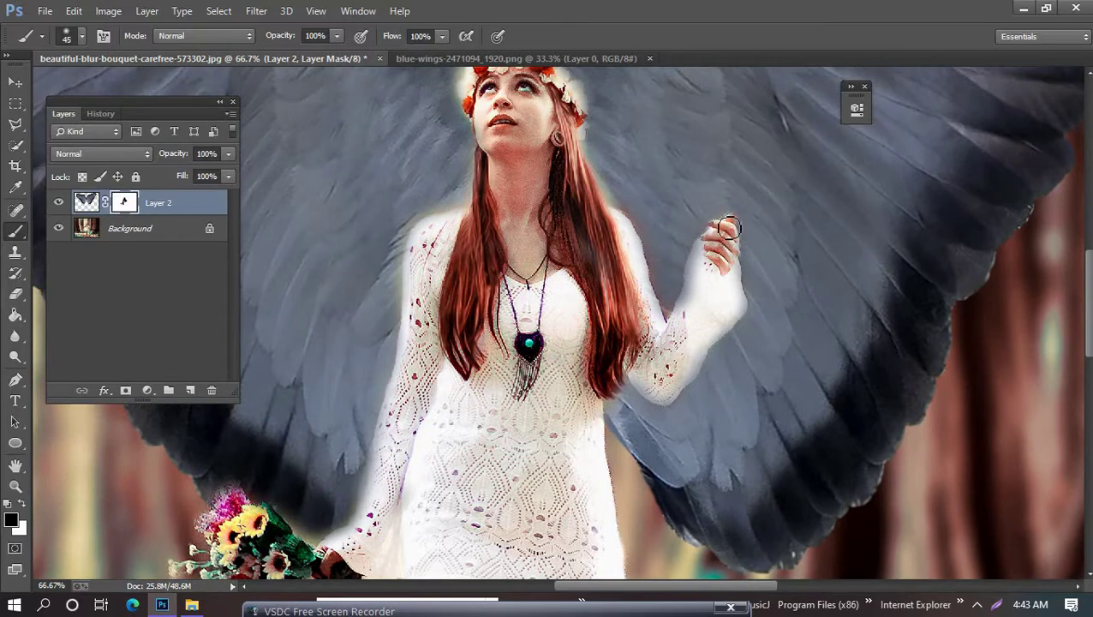
key("bracketleft")
key("bracketleft")
key("bracketleft")
scroll(733, 248, "down", 1)
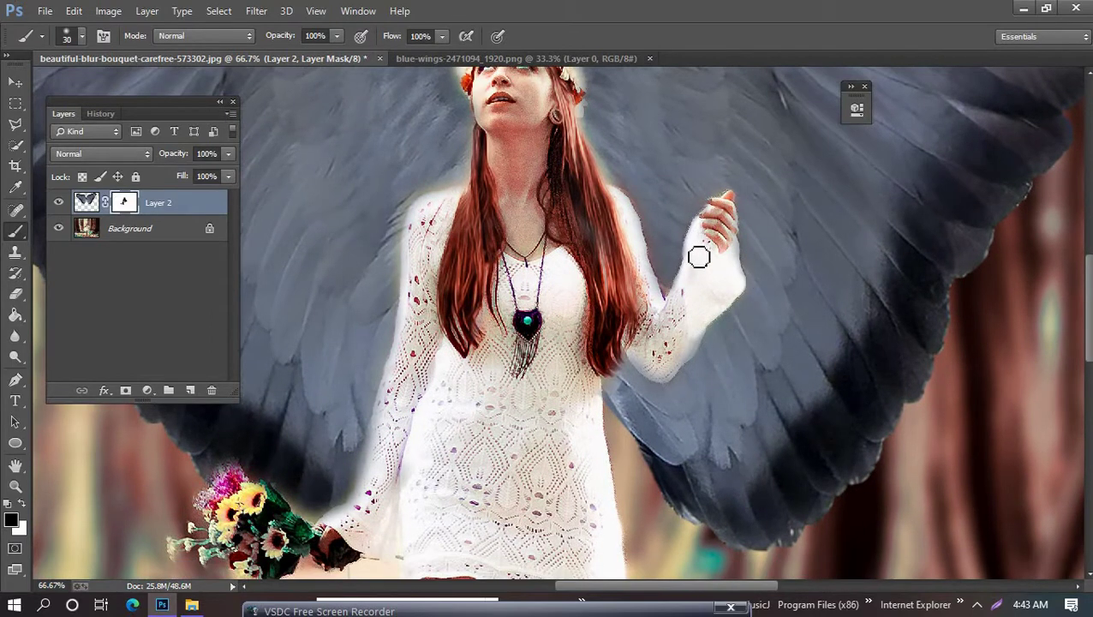
scroll(668, 313, "up", 1)
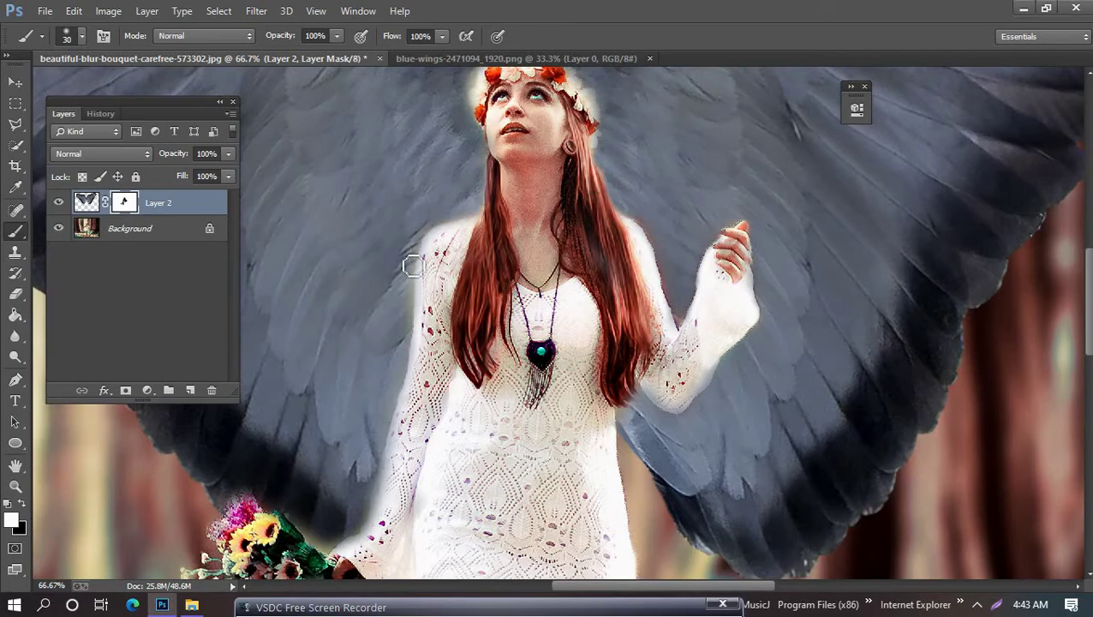
scroll(412, 267, "up", 4)
scroll(682, 269, "down", 2)
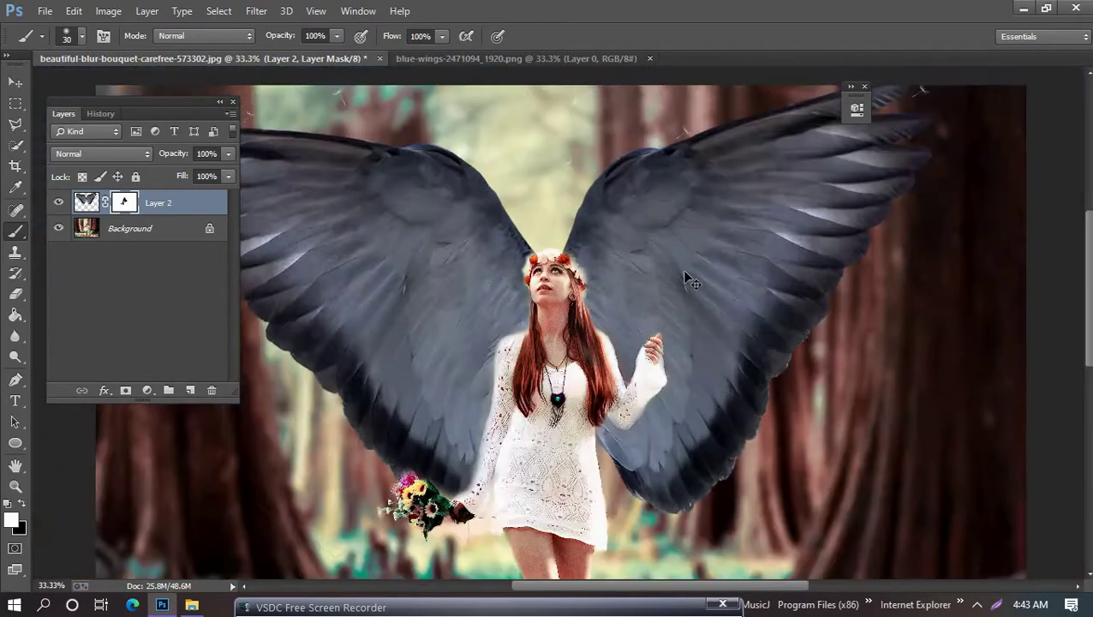
scroll(368, 323, "up", 4)
scroll(368, 323, "up", 1)
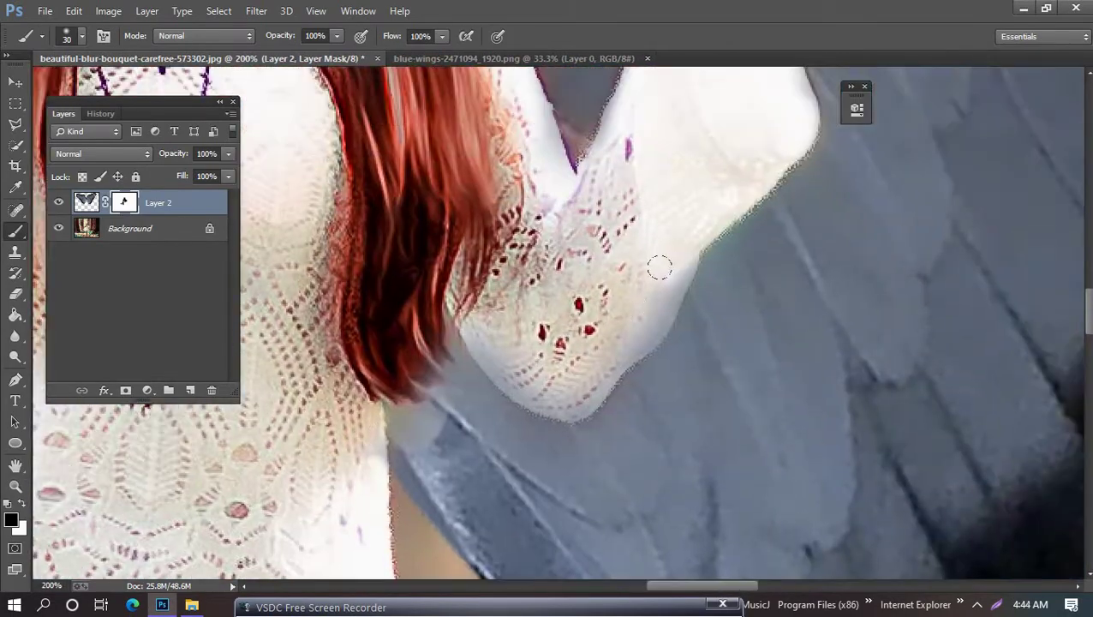
mouse_move(659, 267)
left_mouse_down()
mouse_move(600, 360)
mouse_move(514, 403)
mouse_move(471, 322)
left_mouse_up()
scroll(561, 249, "up", 2)
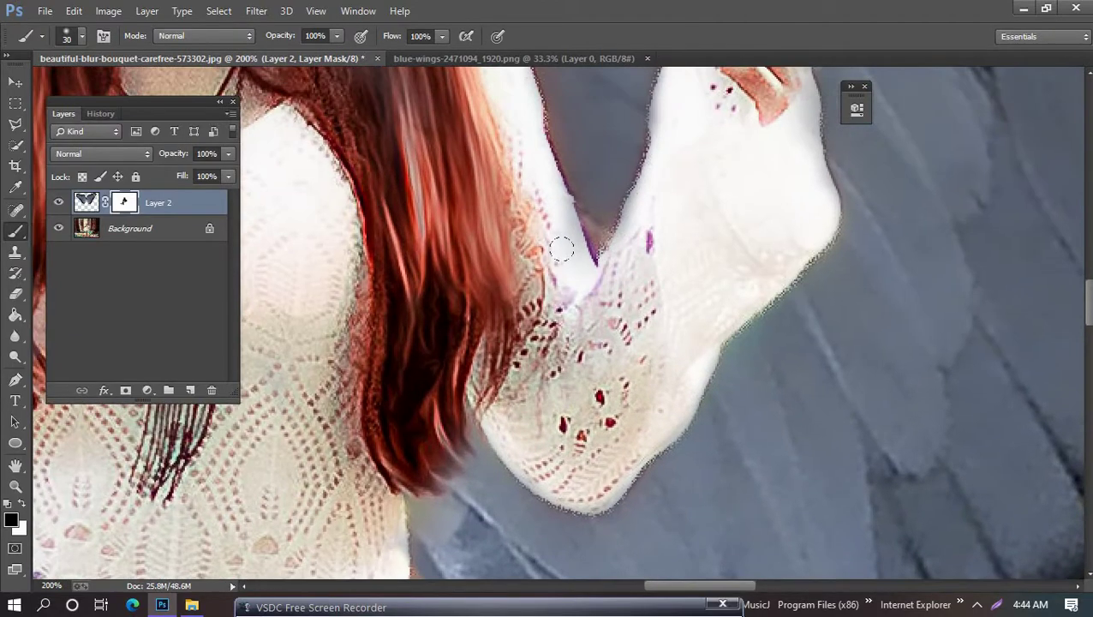
scroll(531, 210, "up", 1)
scroll(448, 229, "up", 3)
scroll(497, 308, "up", 3)
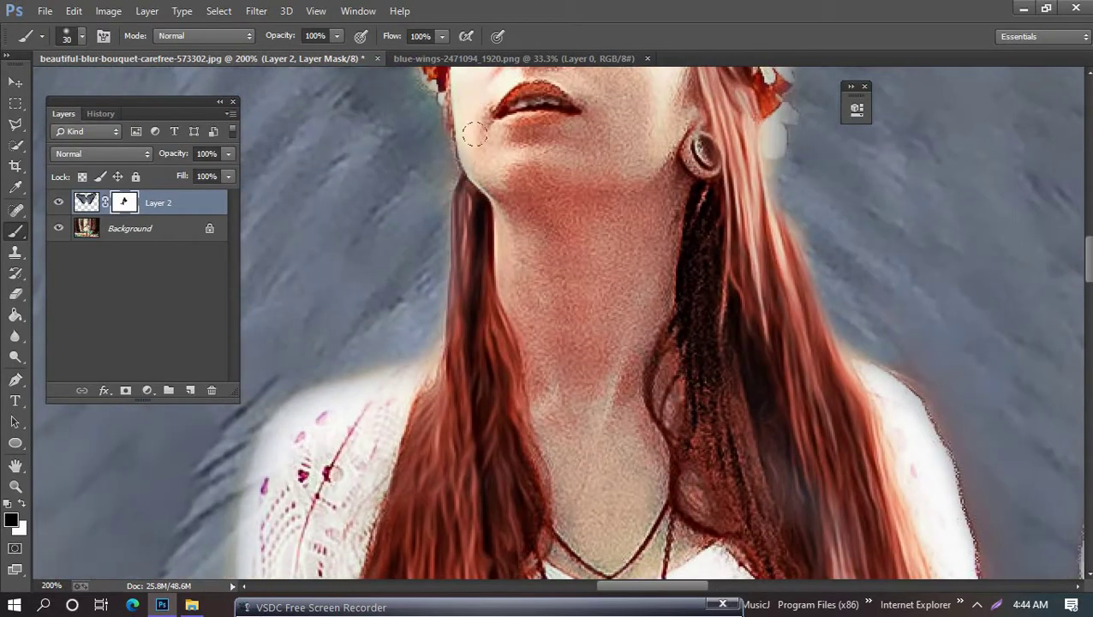
scroll(475, 206, "down", 3)
scroll(475, 274, "down", 3)
scroll(476, 343, "down", 4)
scroll(476, 421, "left", 3)
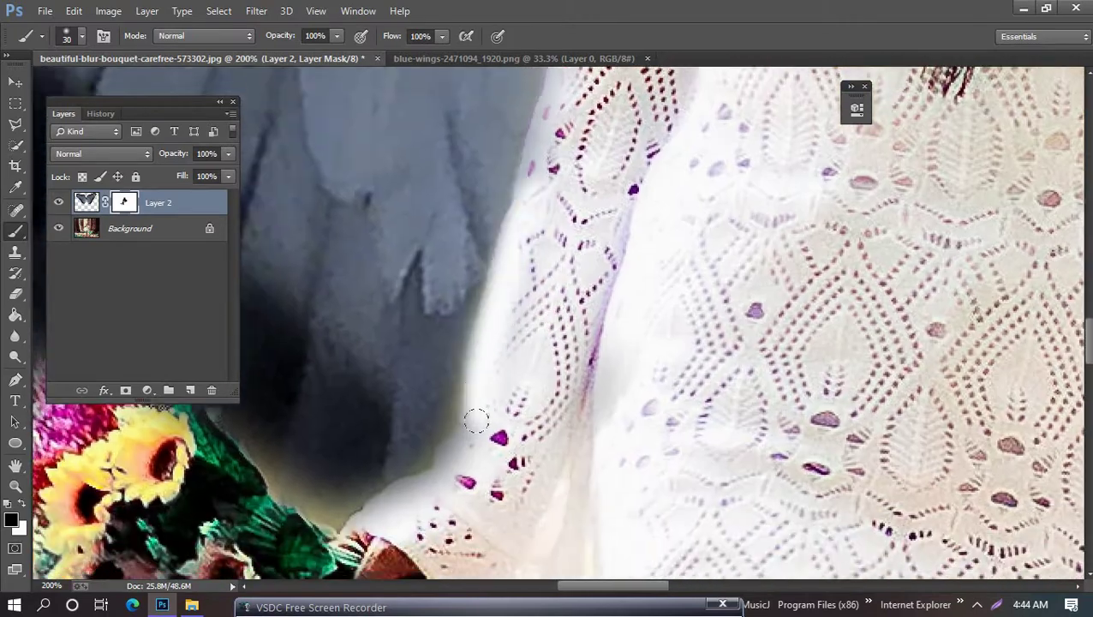
scroll(600, 137, "down", 2)
scroll(600, 137, "left", 2)
scroll(368, 248, "down", 2)
Paint white along the sleeve to remove the glowing edge, then target the wing image.
key("x")
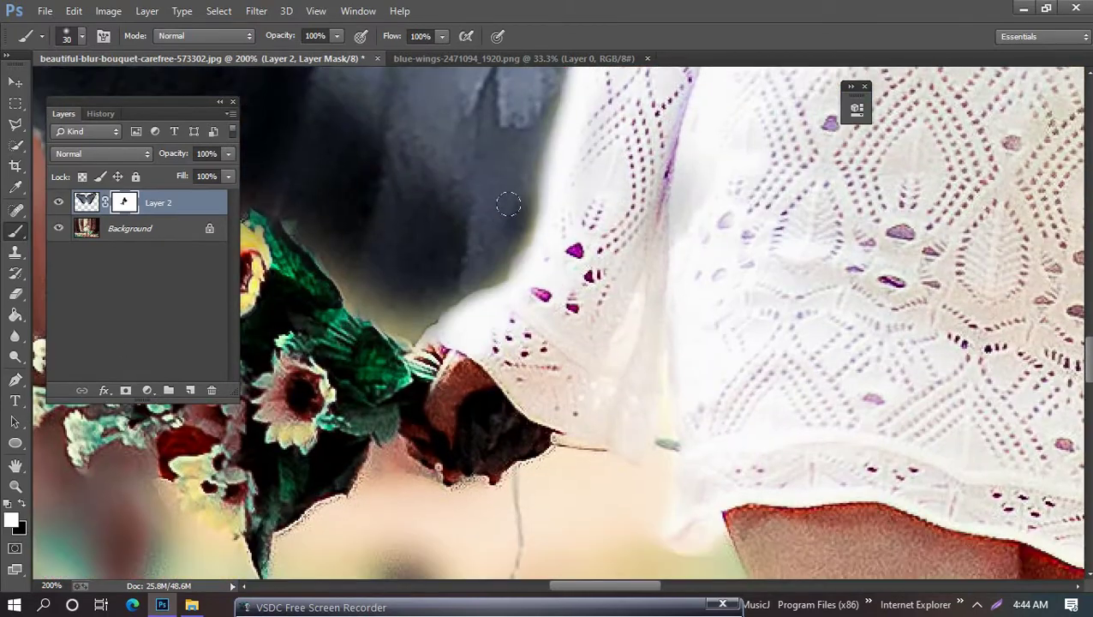
mouse_move(527, 228)
left_mouse_down()
mouse_move(422, 319)
mouse_move(346, 274)
mouse_move(393, 276)
left_mouse_up()
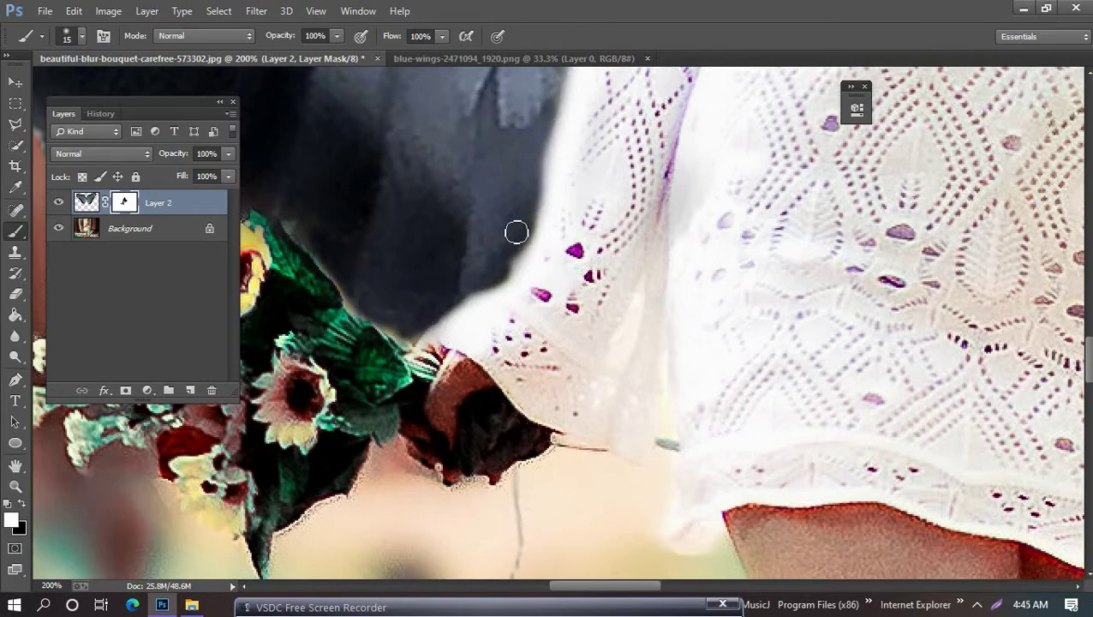
scroll(517, 149, "down", 3)
scroll(583, 162, "down", 4)
scroll(583, 162, "up", 1)
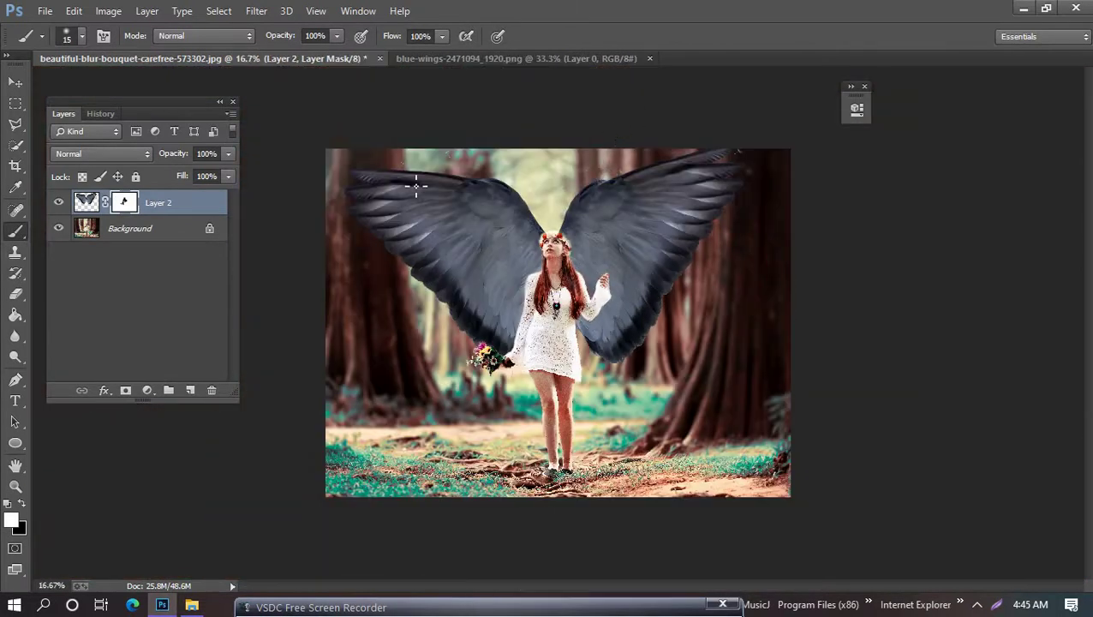
left_click(86, 202)
left_click(256, 11)
left_click(312, 103)
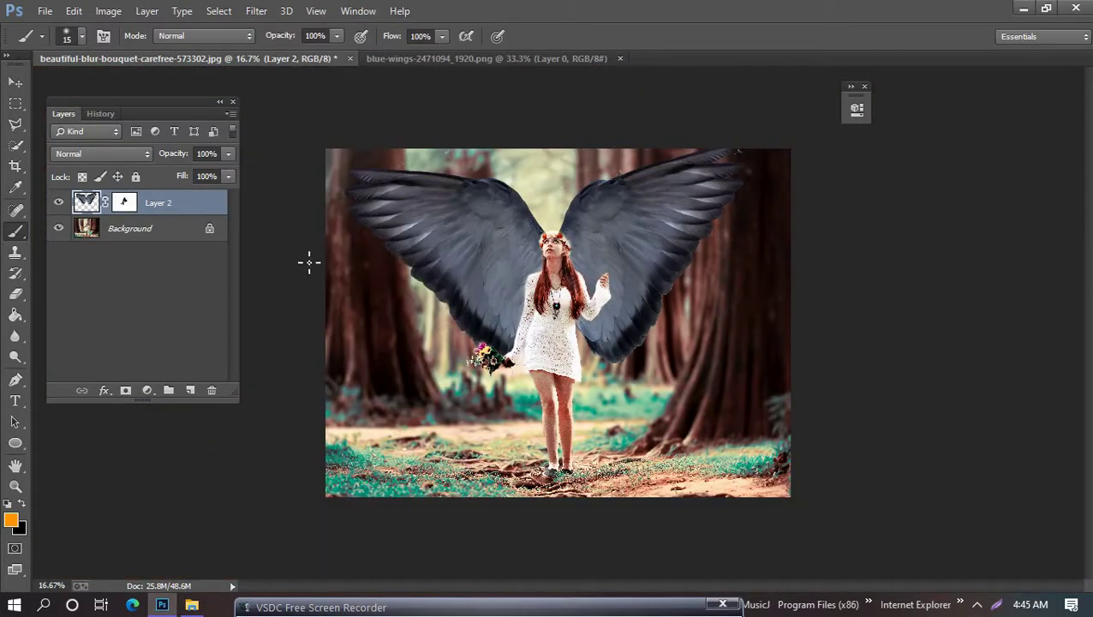
Add a Curves adjustment layer and slightly lower the Red channel highlights.
left_click(148, 390)
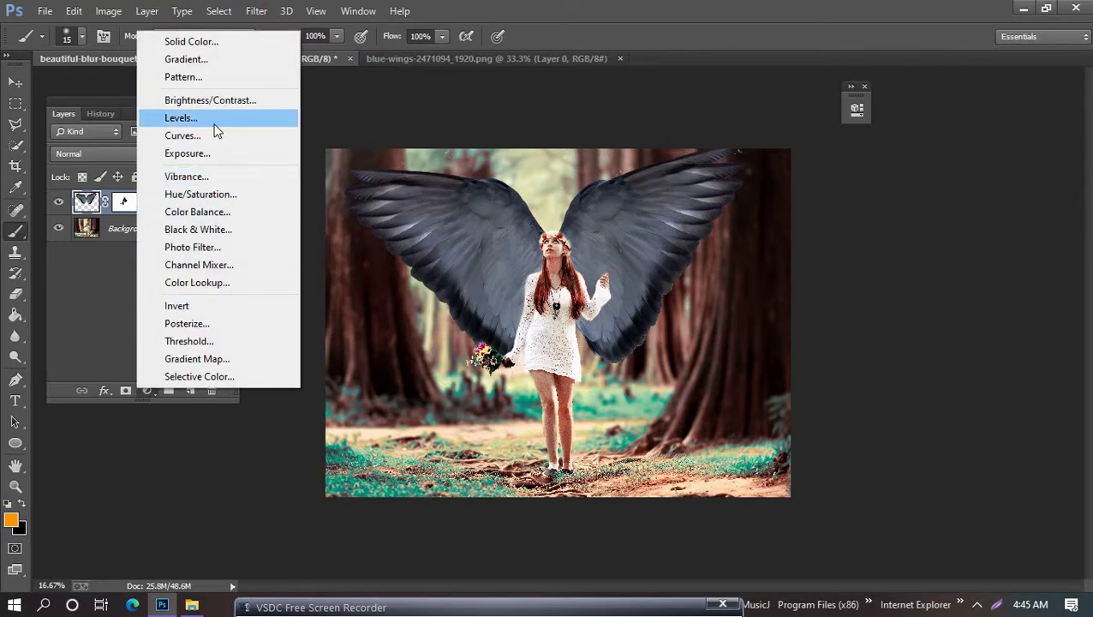
left_click(182, 136)
left_click_drag(772, 100, 942, 100)
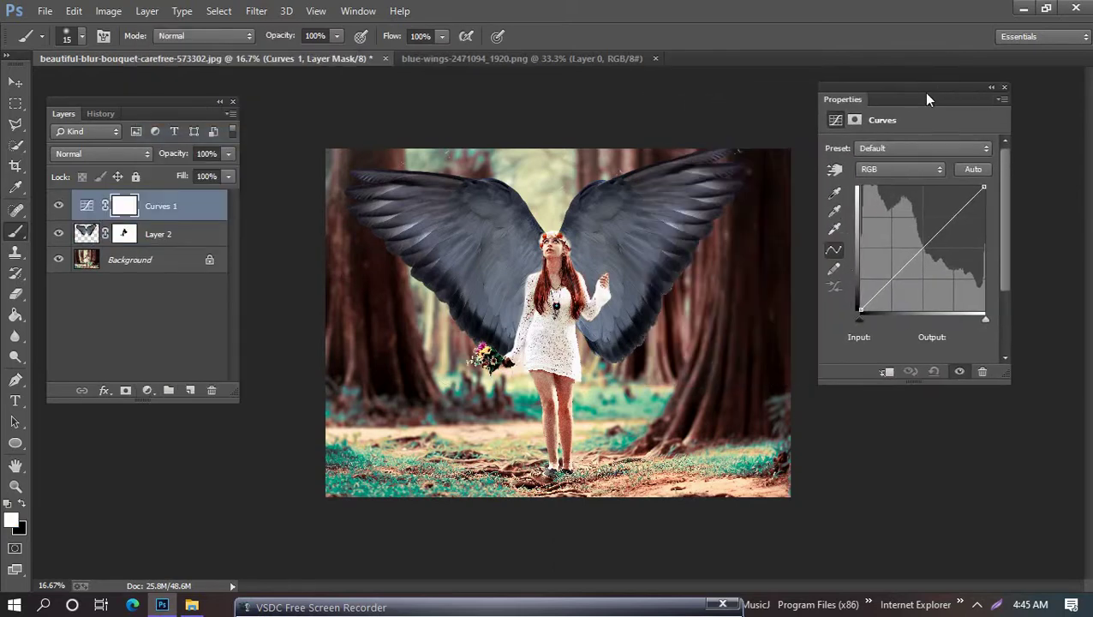
left_click(863, 311)
left_click(891, 169)
left_click(891, 185)
left_click_drag(986, 187, 989, 192)
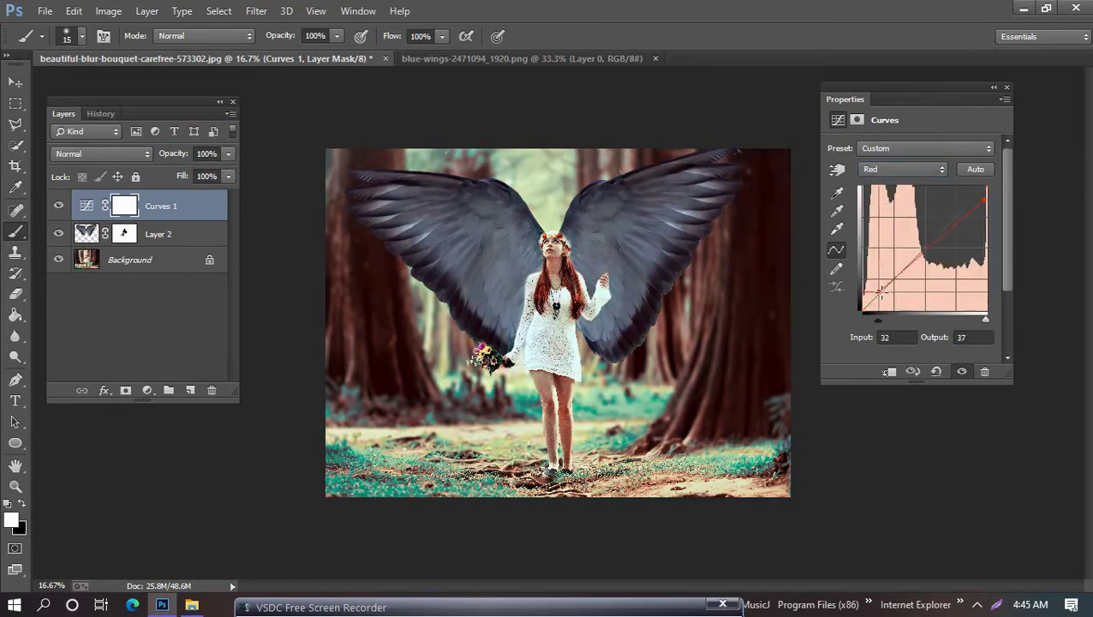
Slightly lower the Green highlights, switch to Blue, and toggle the Curves layer to compare.
left_click(904, 169)
left_click(891, 201)
left_click_drag(987, 187, 987, 191)
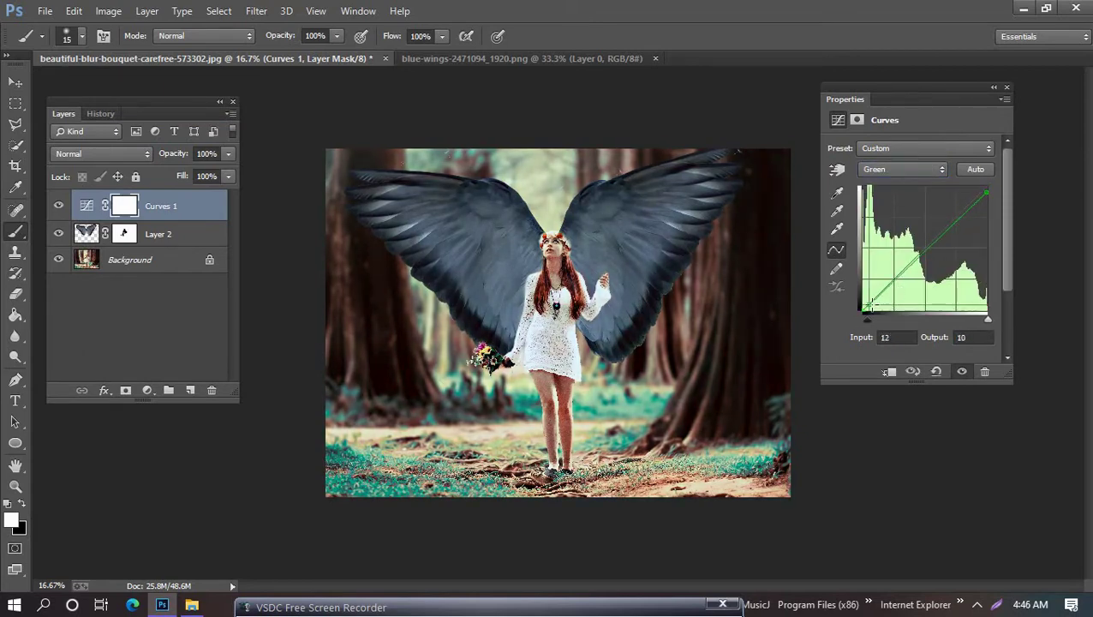
left_click(903, 169)
left_click(908, 185)
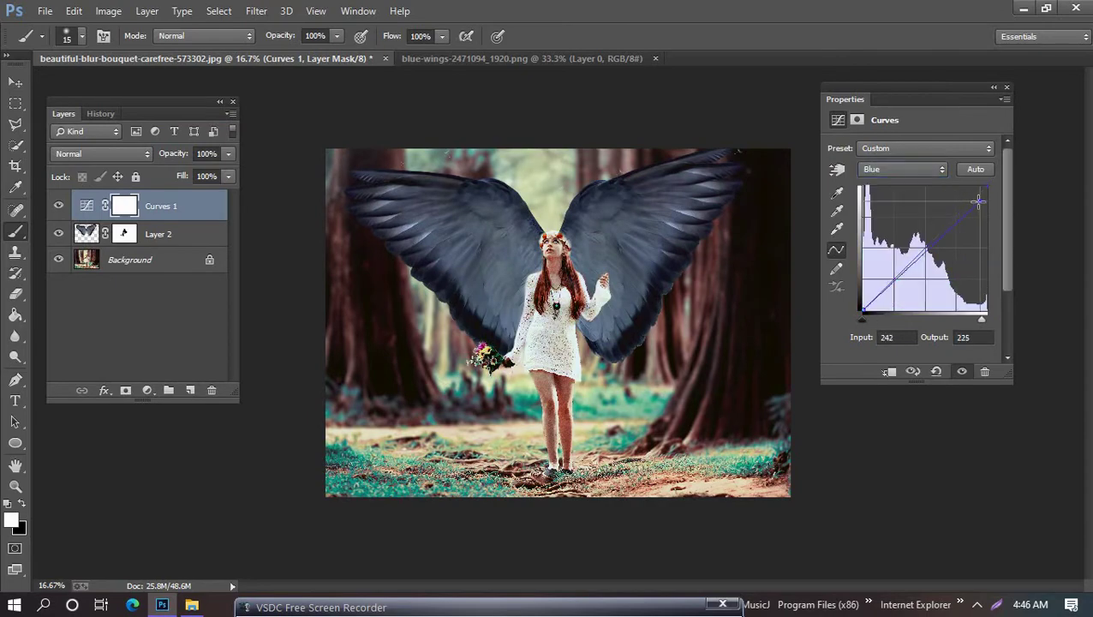
left_click(994, 86)
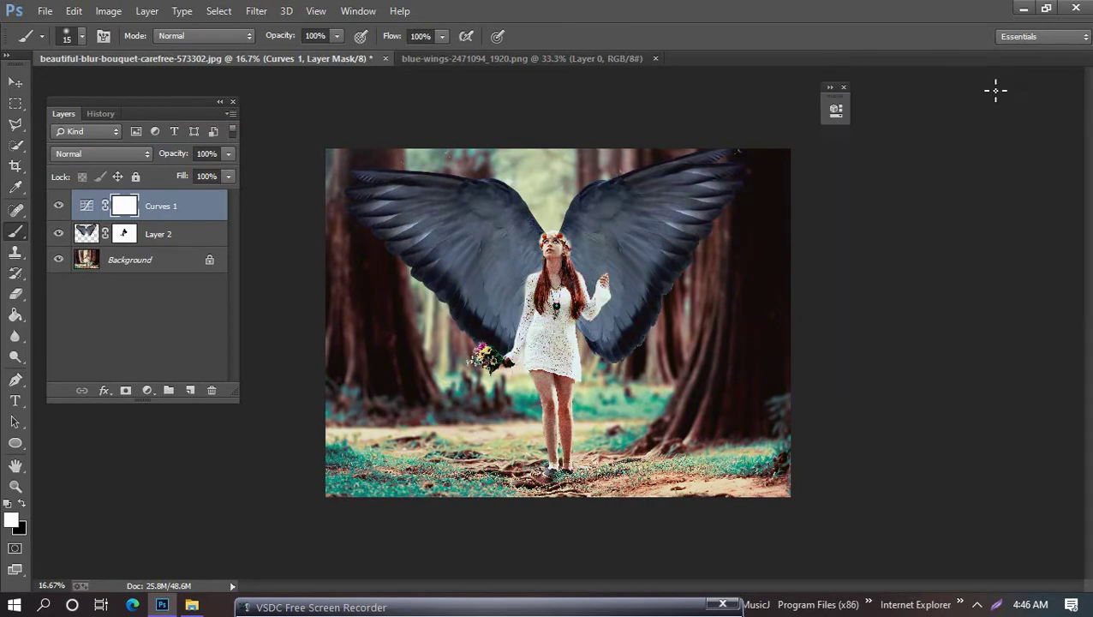
left_click(58, 206)
left_click(58, 206)
scroll(539, 289, "up", 4)
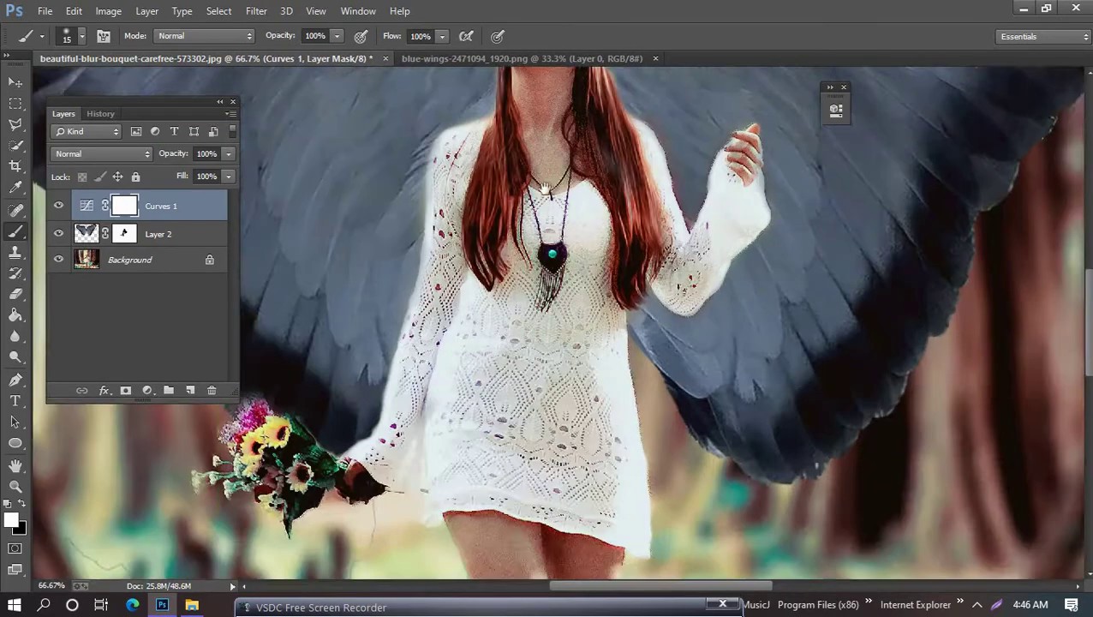
left_click(124, 234)
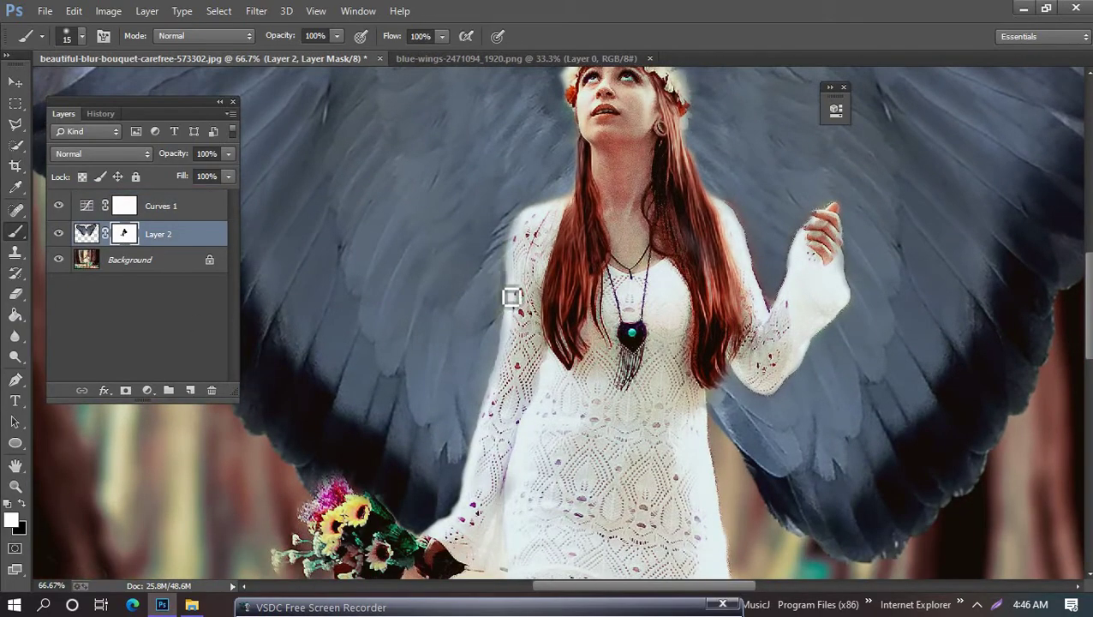
Inspect the mask around the girl's head and upper body, fit to view, and target Layer 2's image.
scroll(600, 219, "up", 2)
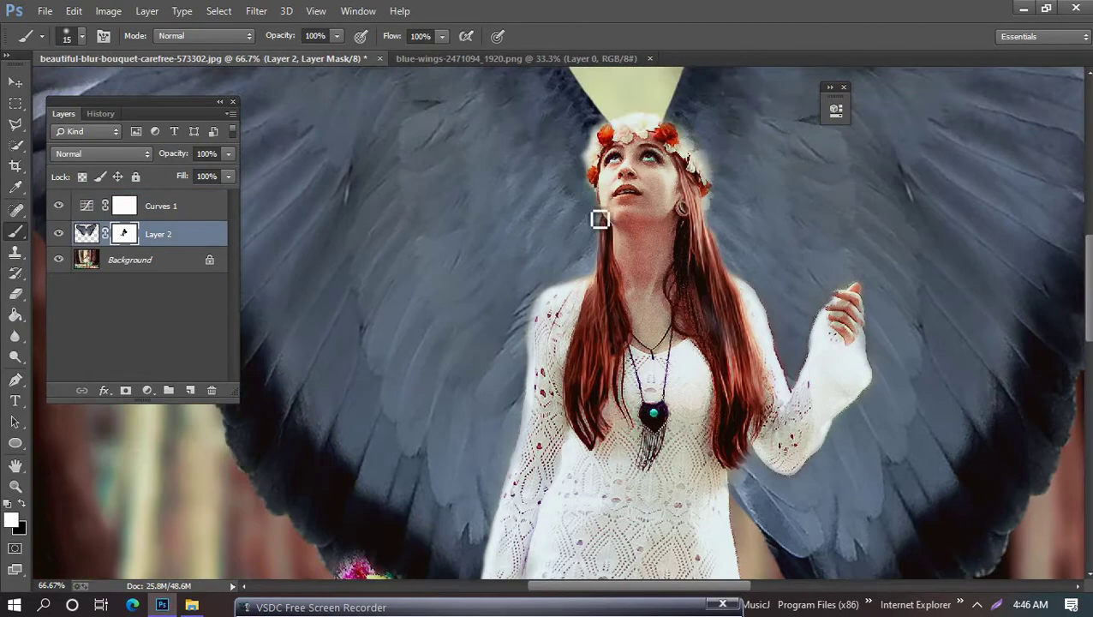
left_click_drag(602, 247, 580, 295)
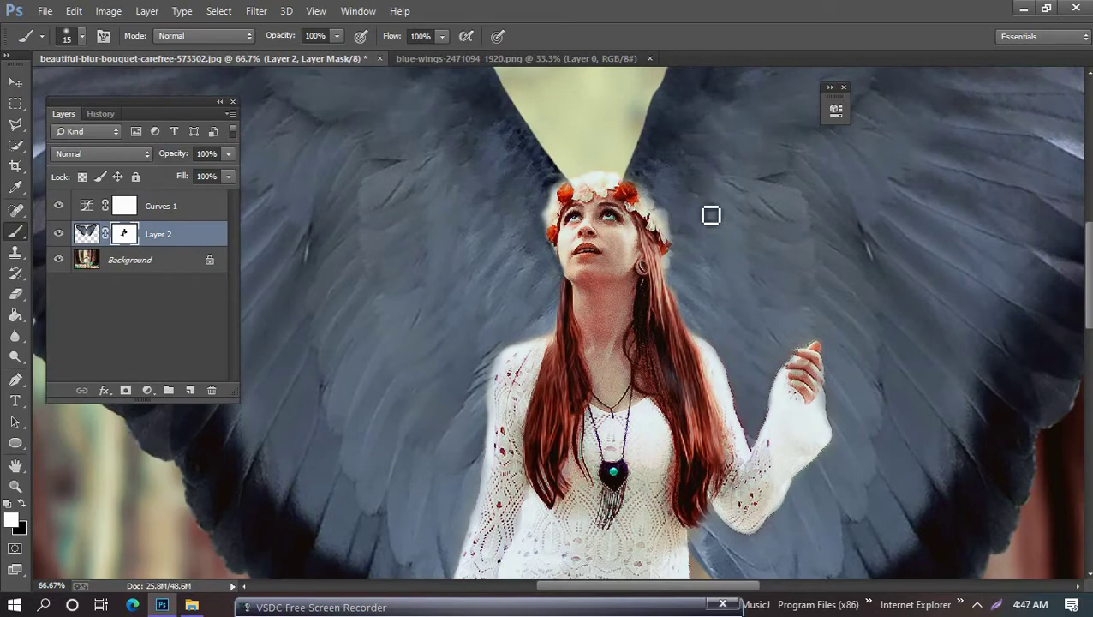
scroll(600, 265, "left", 2)
scroll(506, 369, "down", 5)
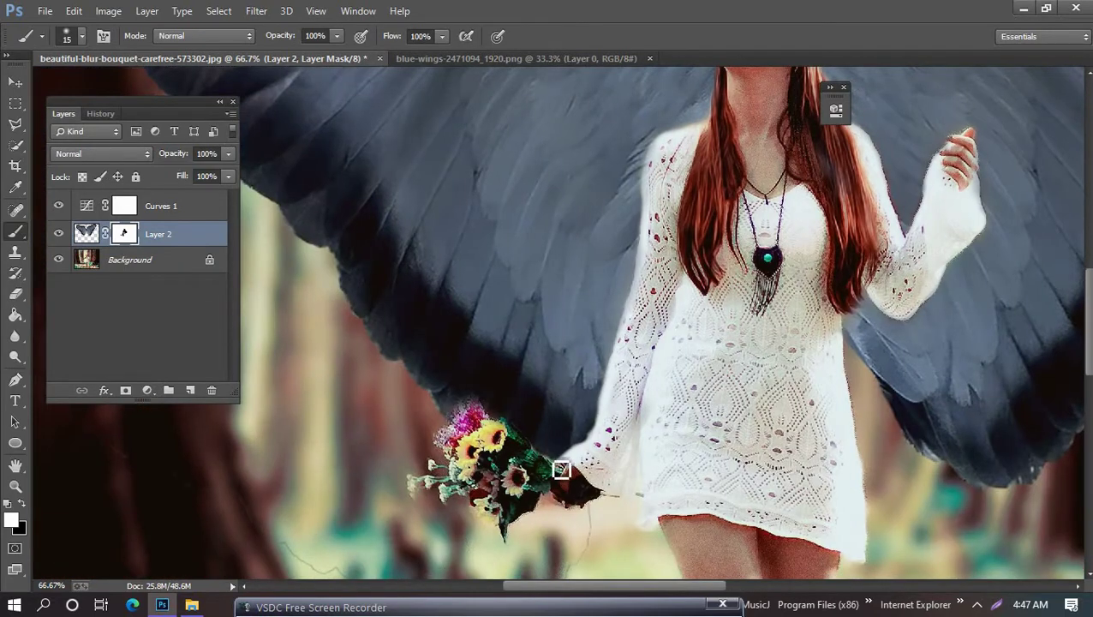
left_click_drag(561, 469, 555, 273)
key("ctrl+minus")
key("ctrl+minus")
key("ctrl+minus")
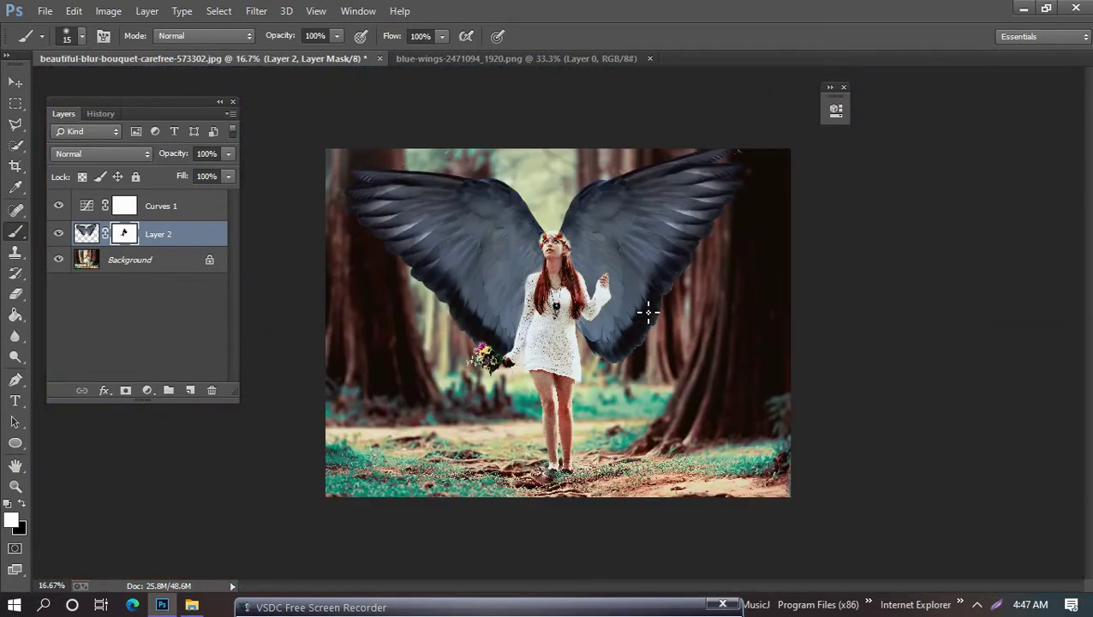
left_click(88, 232)
Warp the wings, pulling both top corners up and outward and letting the top edge sag slightly.
left_click(256, 10)
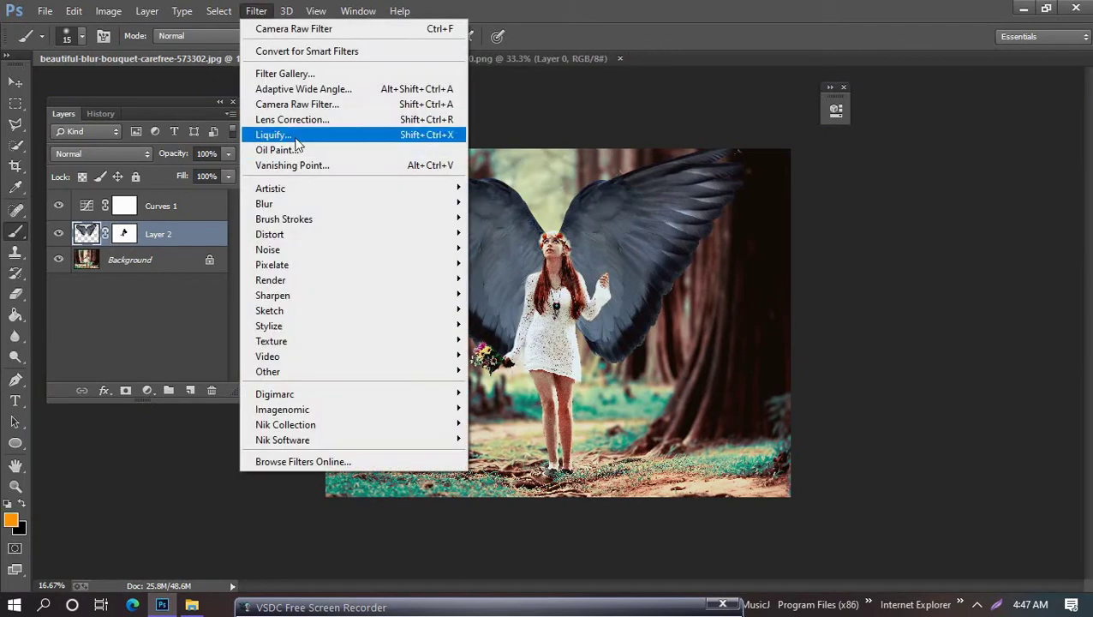
left_click(343, 105)
key("ctrl+t")
right_click(459, 178)
left_click(497, 302)
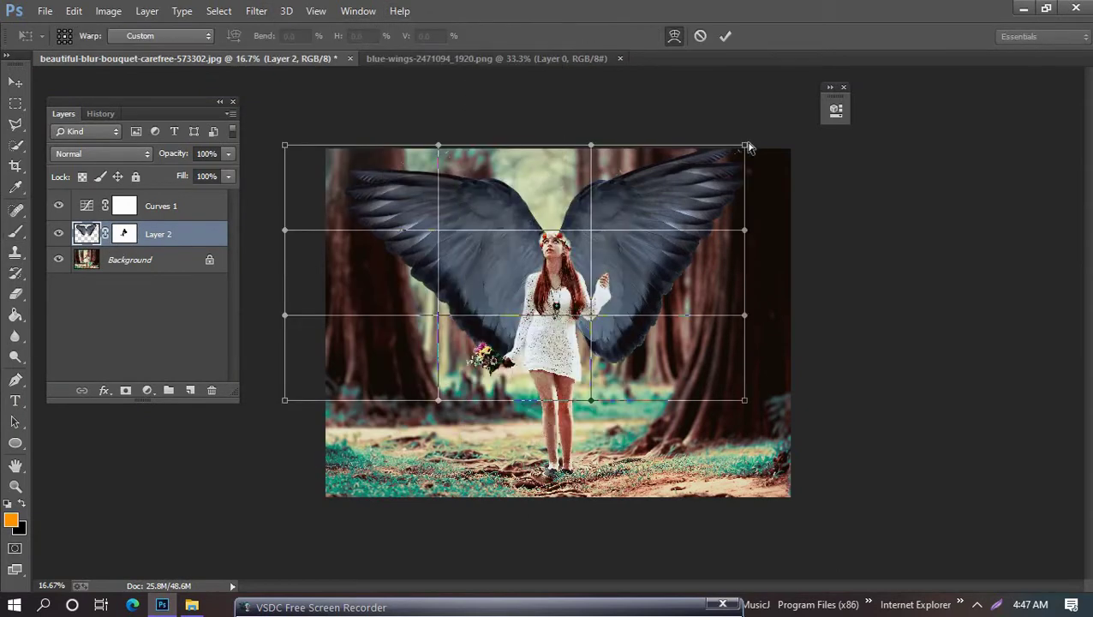
left_click_drag(746, 142, 765, 126)
left_click_drag(283, 141, 260, 108)
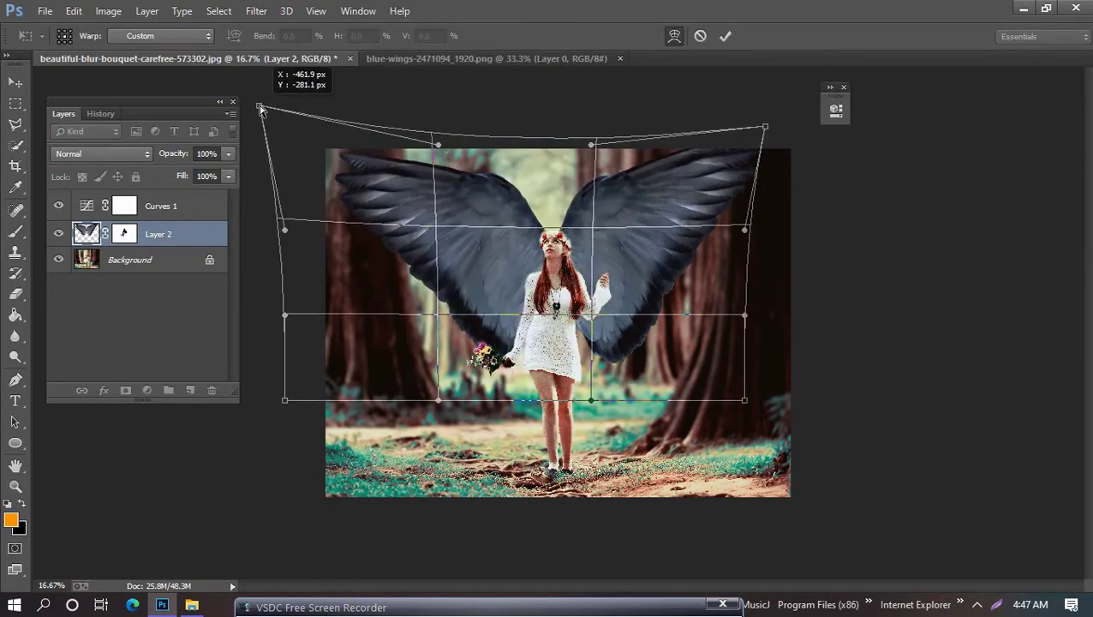
left_click_drag(513, 154, 546, 146)
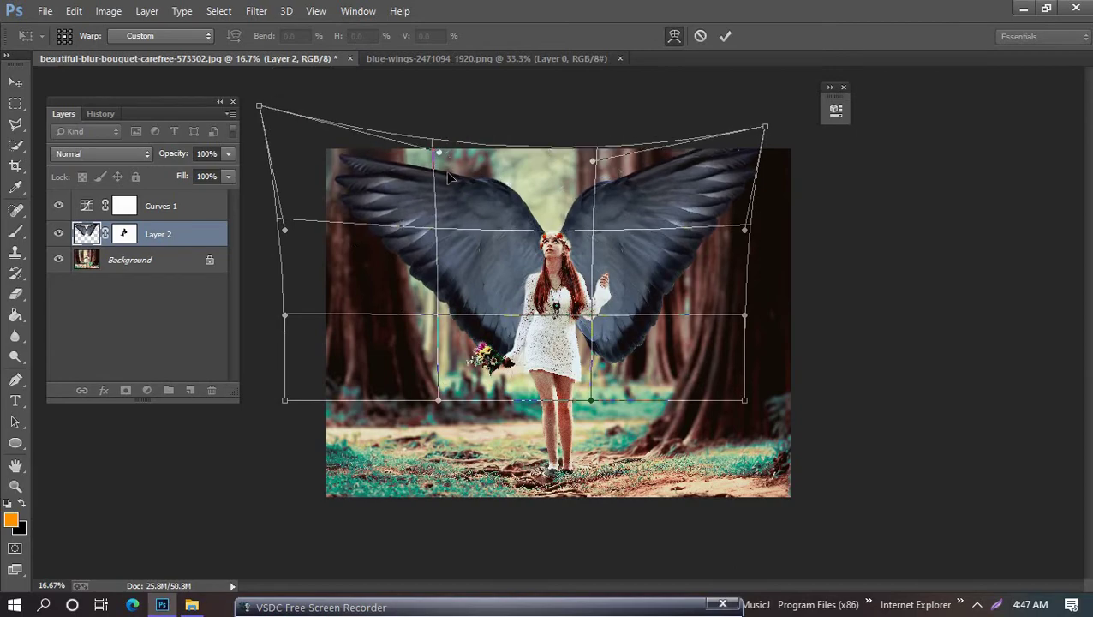
key("Return")
Paint black with a larger brush on the wings layer's mask, toggling the mask view to check it.
key("b")
key("ctrl+1")
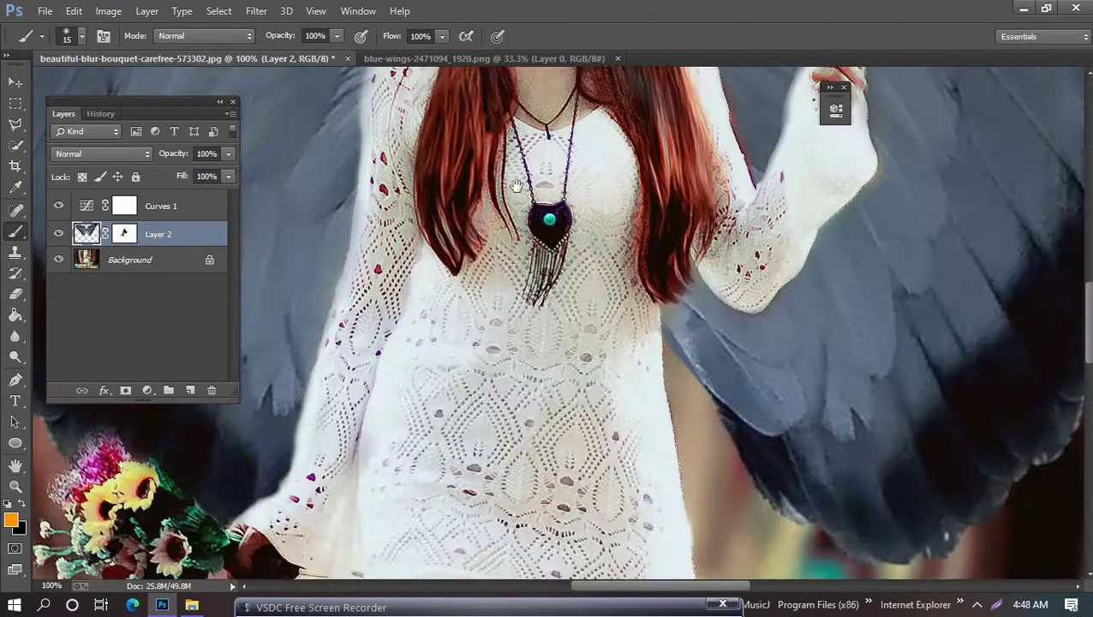
left_click(126, 234)
key("d")
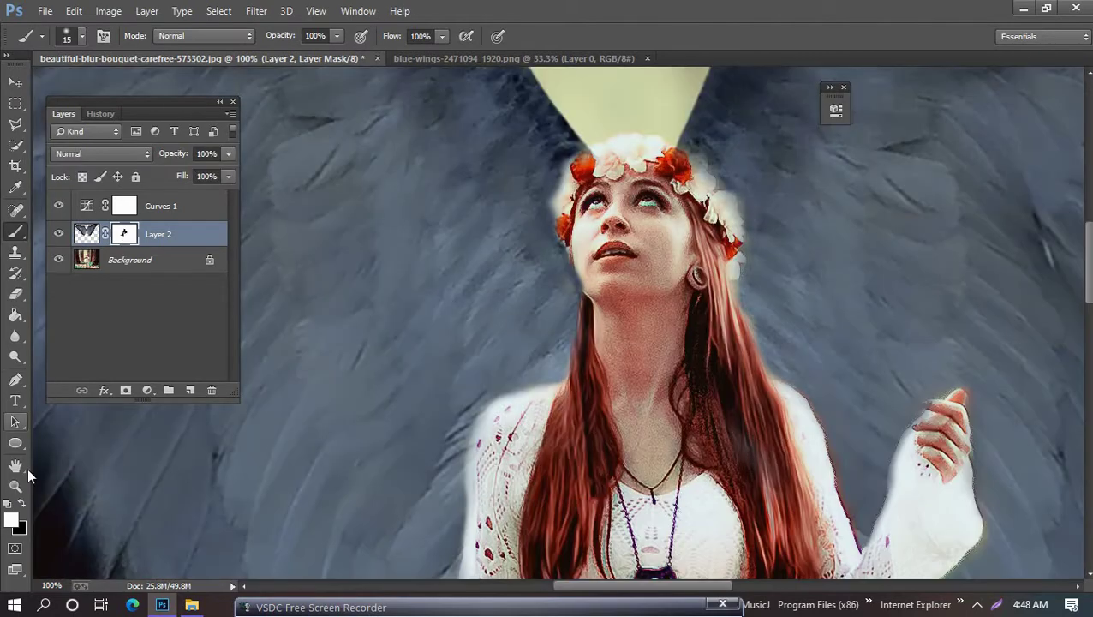
key("x")
key("bracketright")
key("bracketright")
key("bracketright")
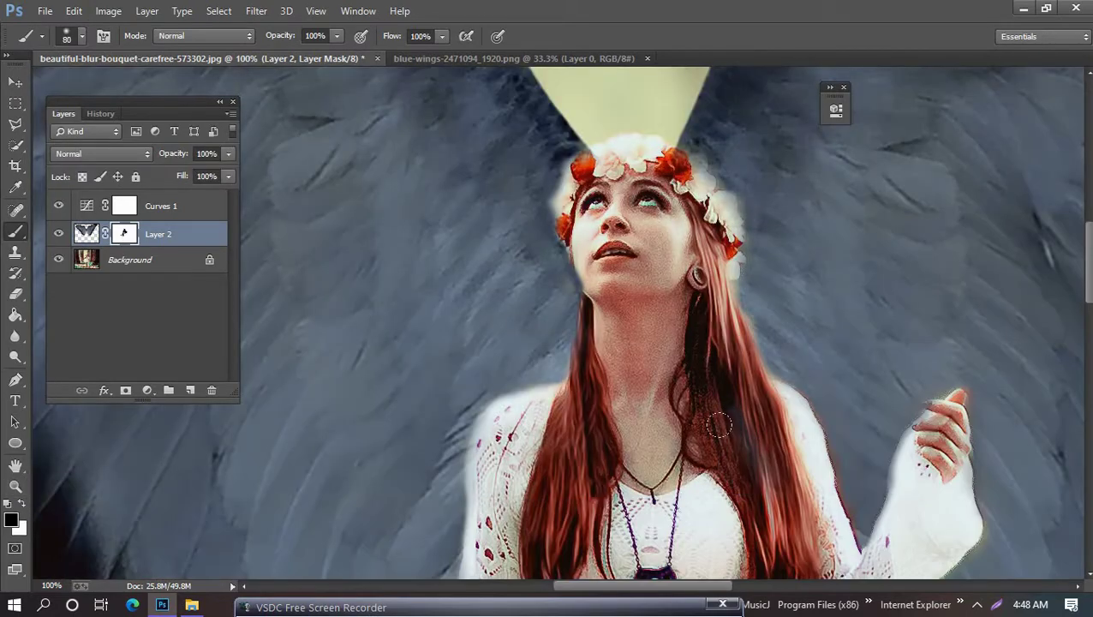
left_click(125, 234, "alt")
left_click(125, 234, "alt")
Scroll around to inspect the cleaned edges, then fit the whole image on screen.
scroll(634, 428, "down", 4)
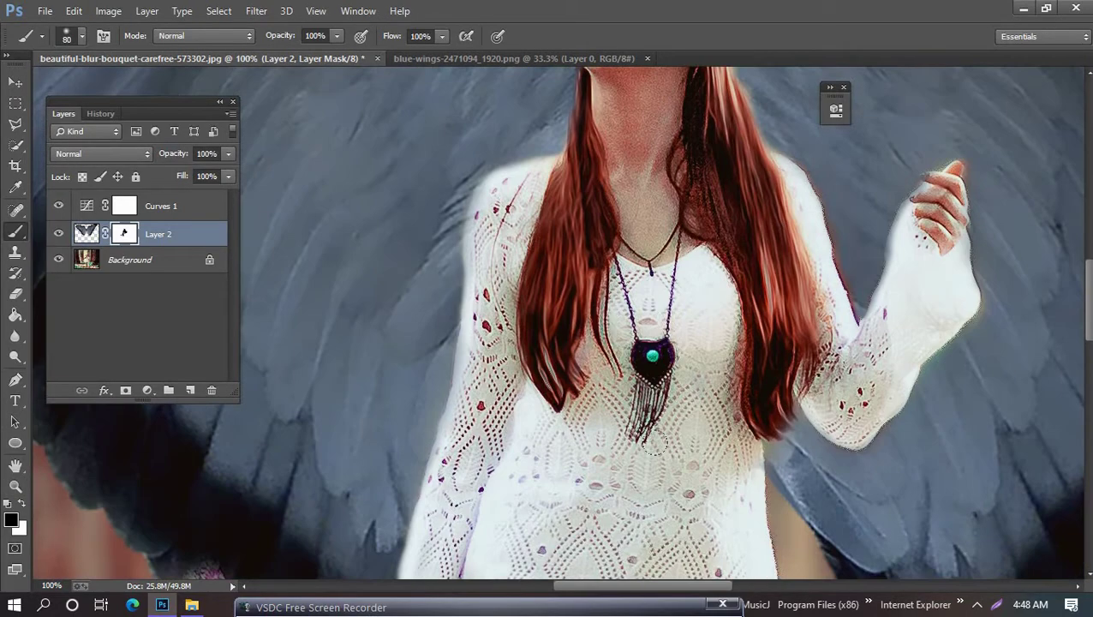
scroll(689, 298, "down", 2)
scroll(562, 300, "down", 2)
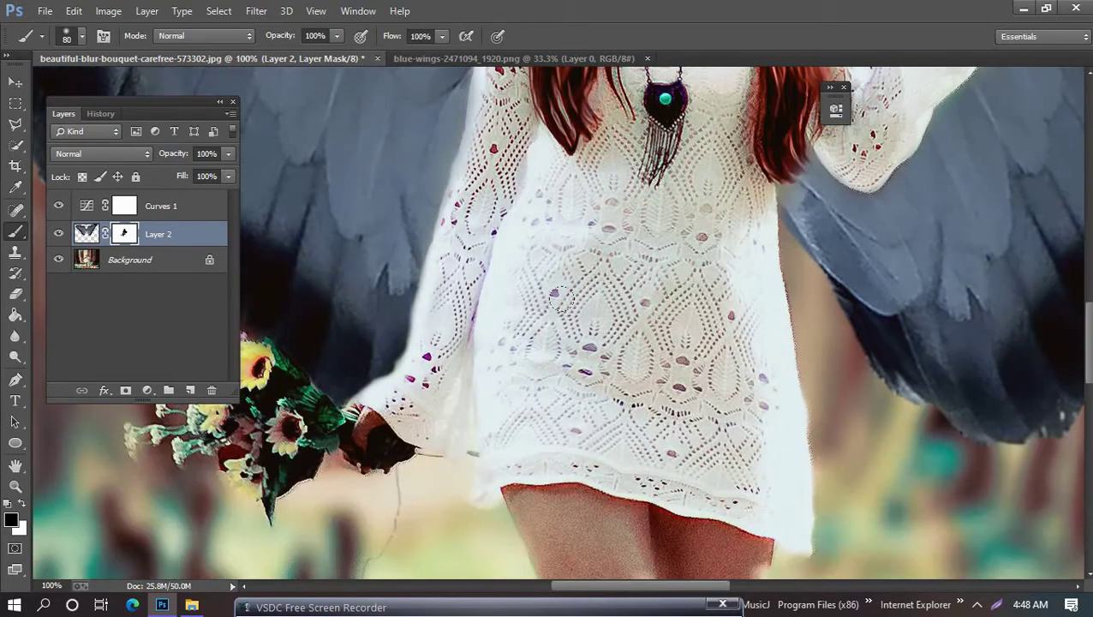
scroll(527, 225, "up", 3)
scroll(582, 291, "up", 2)
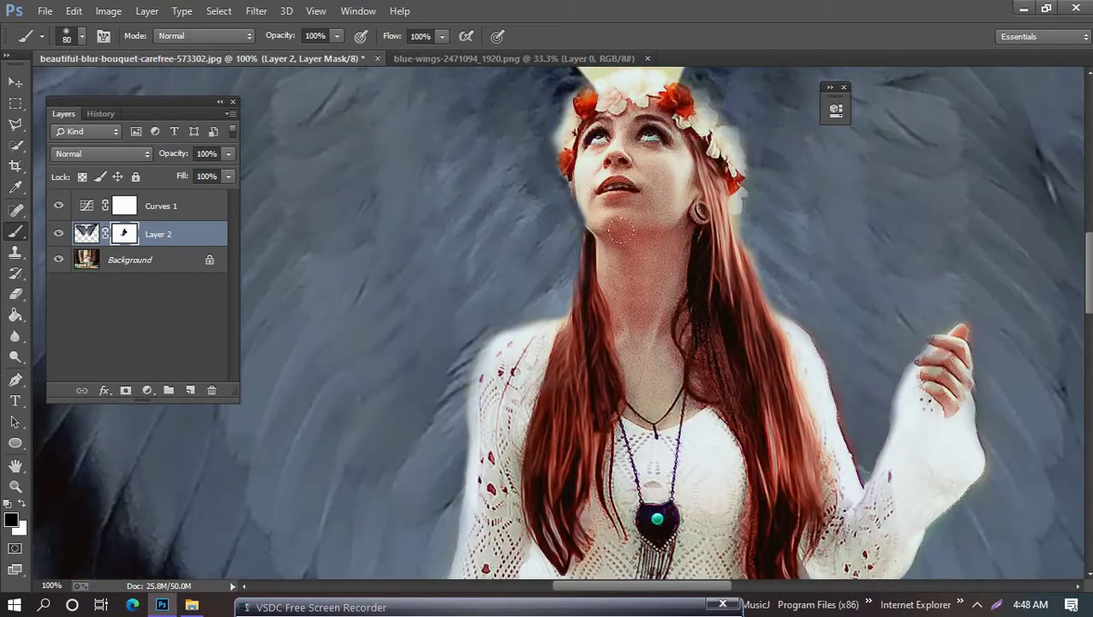
scroll(644, 357, "up", 3)
key("ctrl+0")
right_click(90, 231)
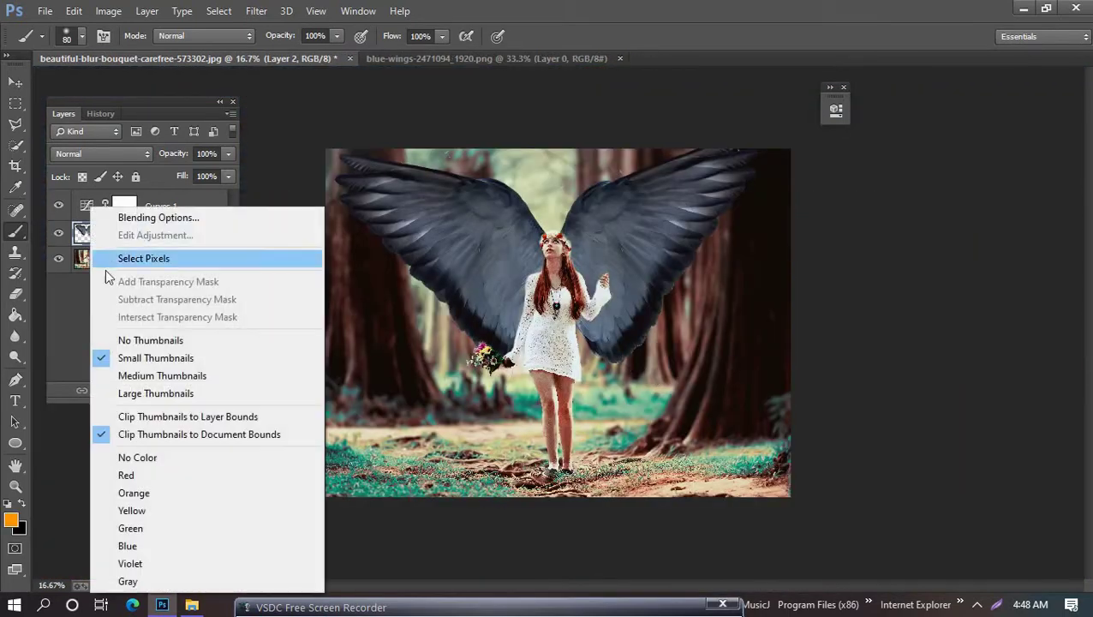
key("Escape")
Flatten the image and crop a sliver off its right edge.
right_click(153, 257)
left_click(200, 371)
key("c")
left_click_drag(790, 322, 781, 322)
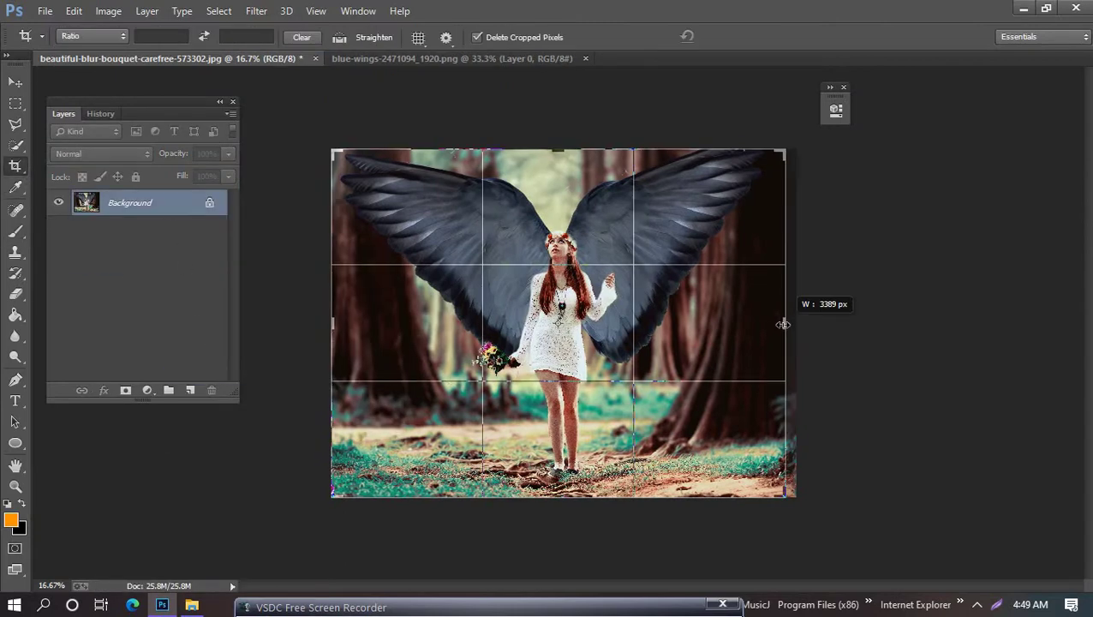
key("Return")
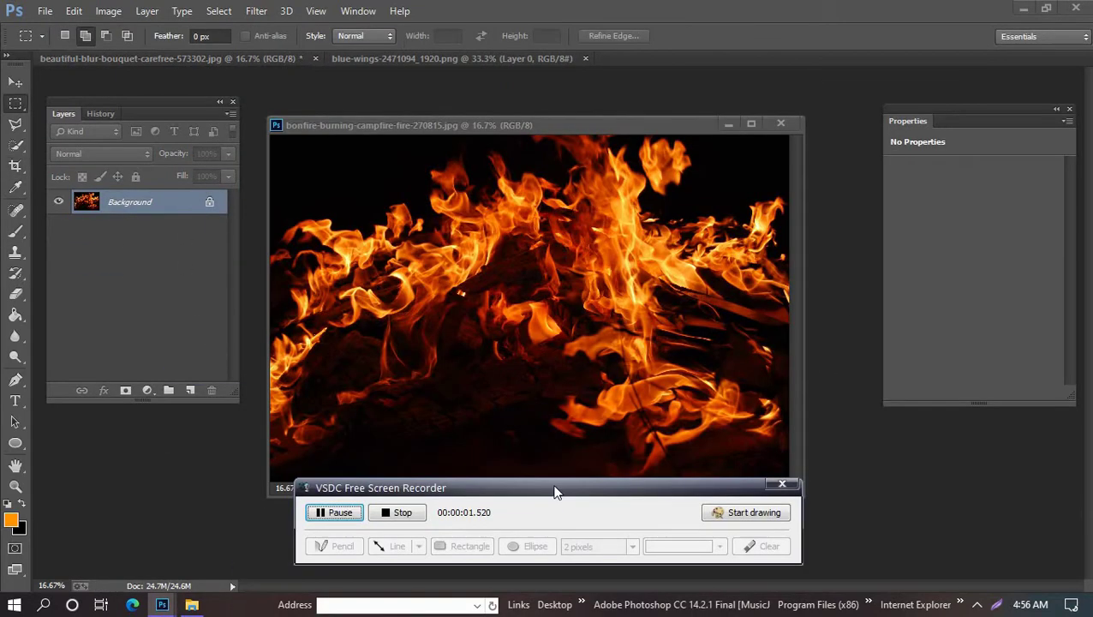
Copy the bonfire photo into the forest image and set its layer to Screen blending.
left_click_drag(459, 235, 733, 60)
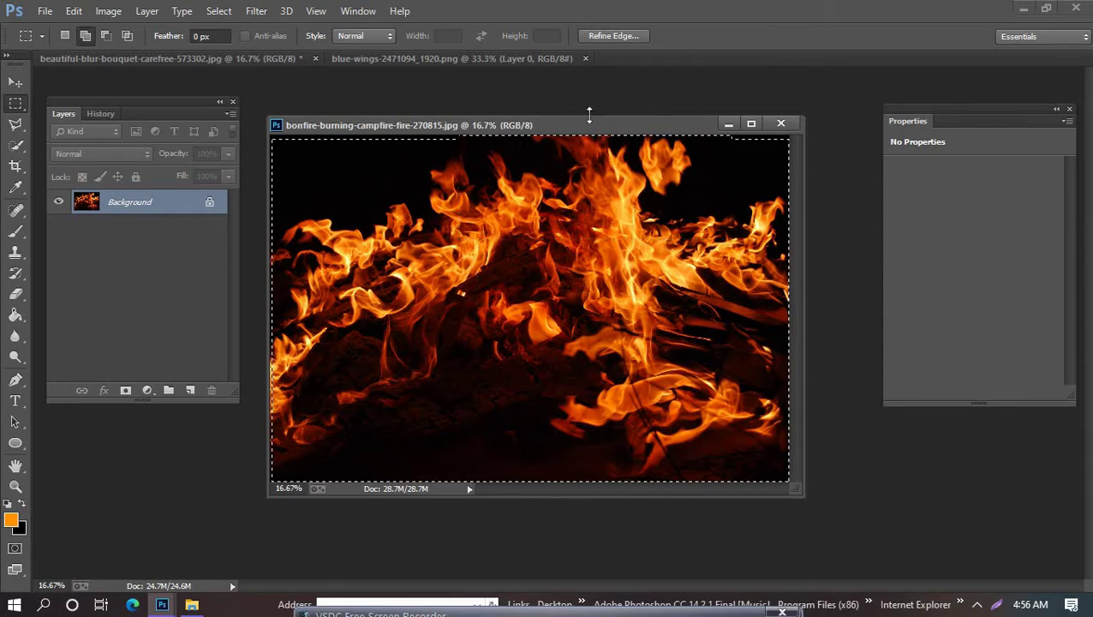
left_click_drag(588, 125, 559, 337)
key("ctrl+c")
key("ctrl+v")
left_click(68, 154)
left_click(86, 282)
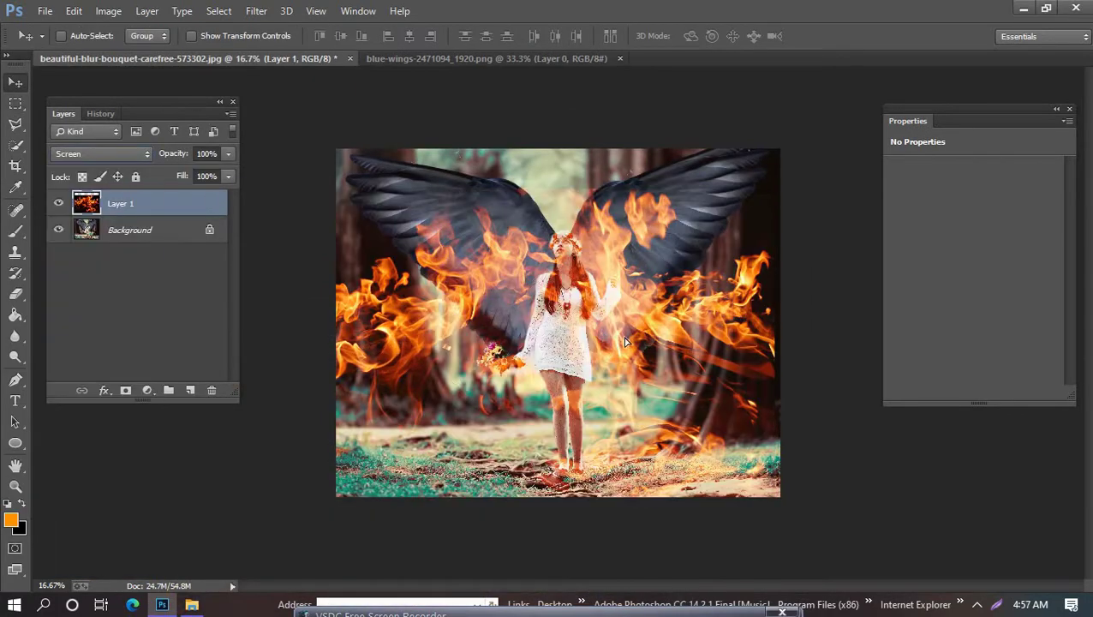
Scale, rotate and position the fire along the top edge of the right wing.
key("ctrl+t")
mouse_move(806, 154)
left_mouse_down()
mouse_move(688, 266)
mouse_move(660, 249)
left_mouse_up()
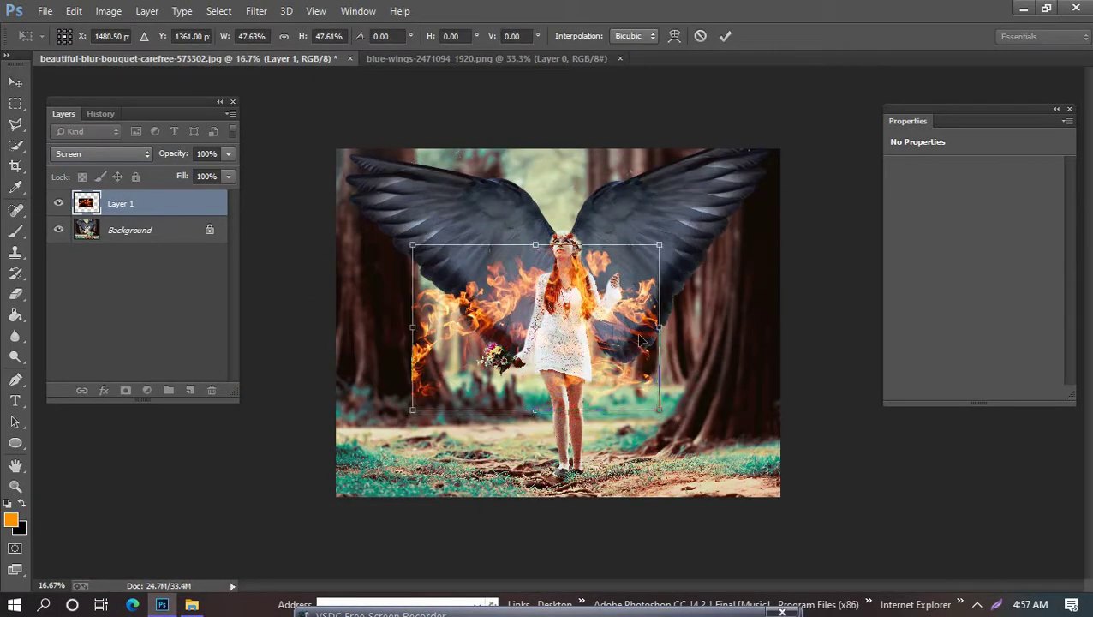
left_click_drag(557, 326, 657, 208)
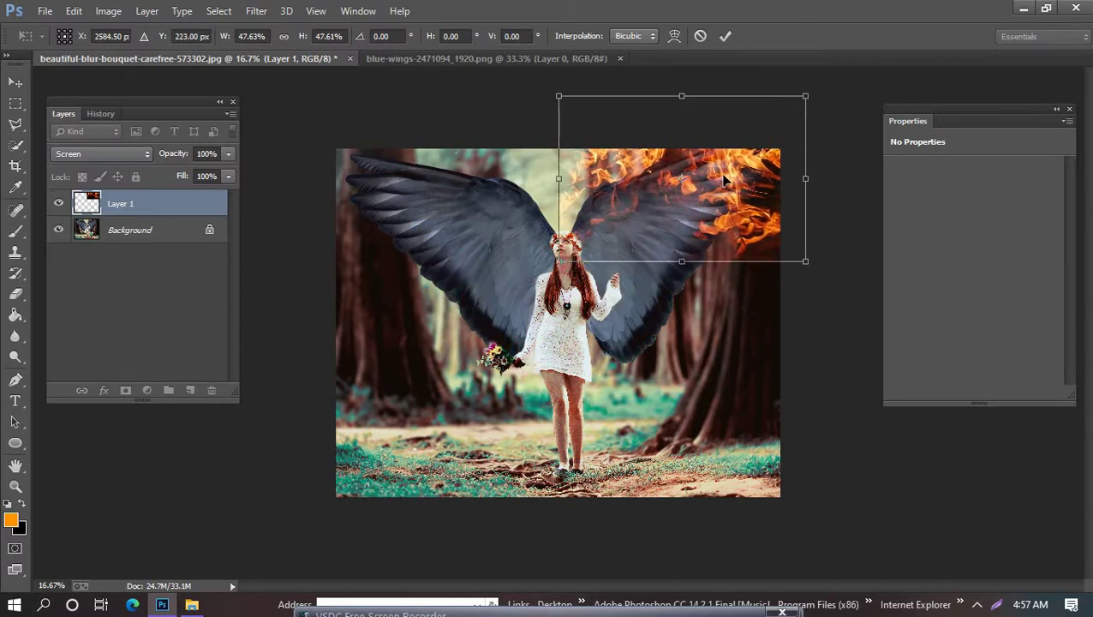
left_click_drag(800, 287, 826, 230)
left_click_drag(721, 191, 724, 201)
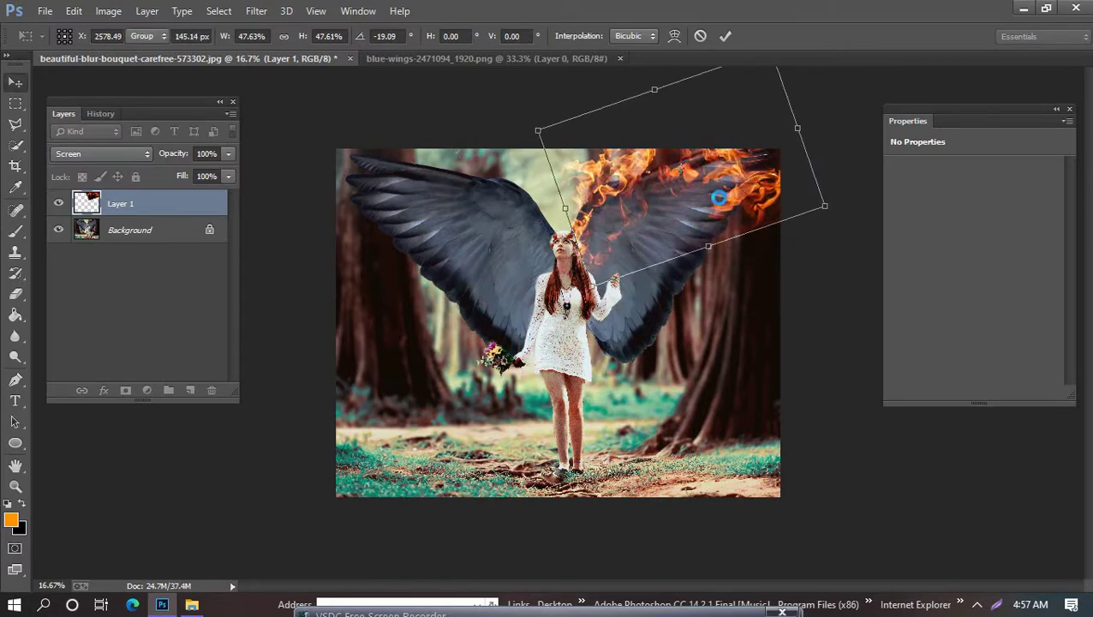
Duplicate the fire and place the mirrored copy along the left wing's top.
key("ctrl+j")
key("ctrl+t")
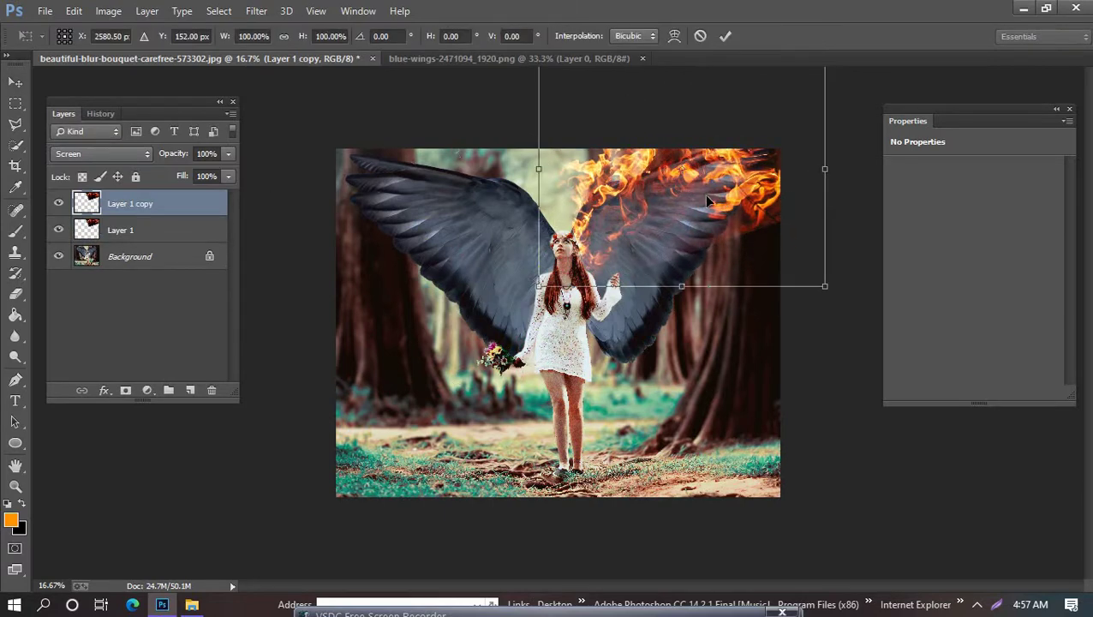
left_click_drag(704, 193, 454, 193)
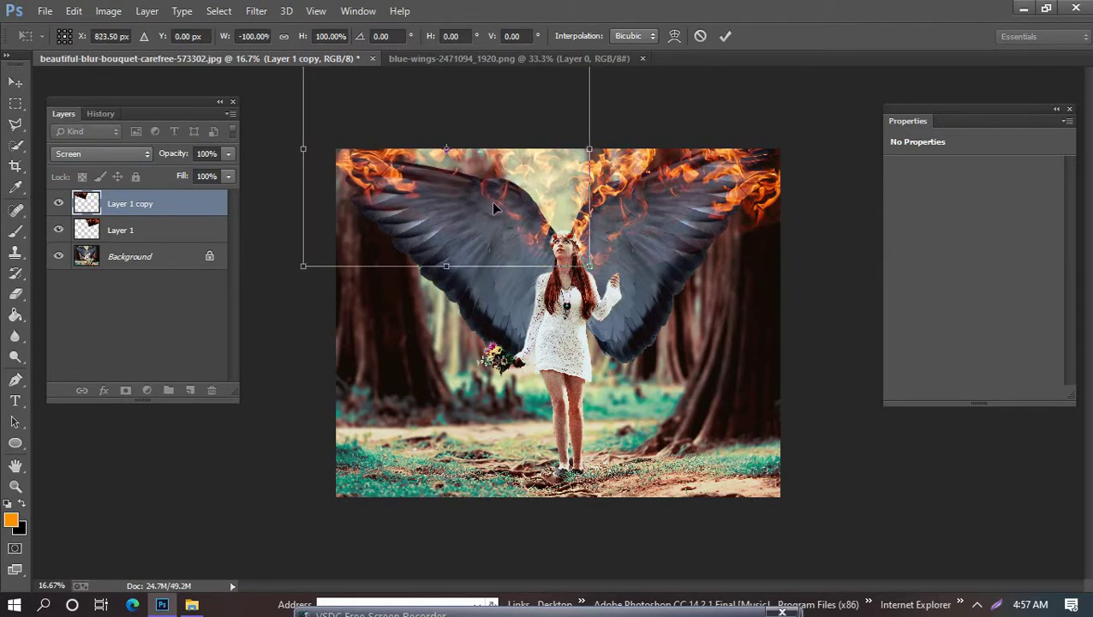
key("Return")
left_click_drag(546, 264, 550, 265)
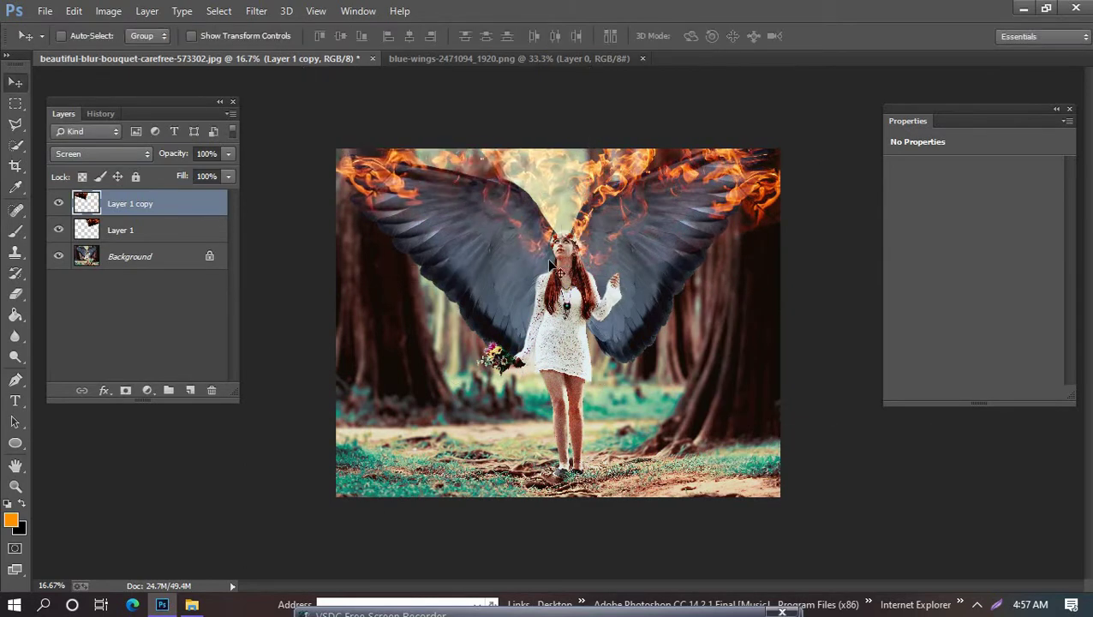
Merge the two fire layers into one and give it a layer mask, with default black/white colours.
key("ctrl+plus")
key("ctrl+plus")
key("ctrl+plus")
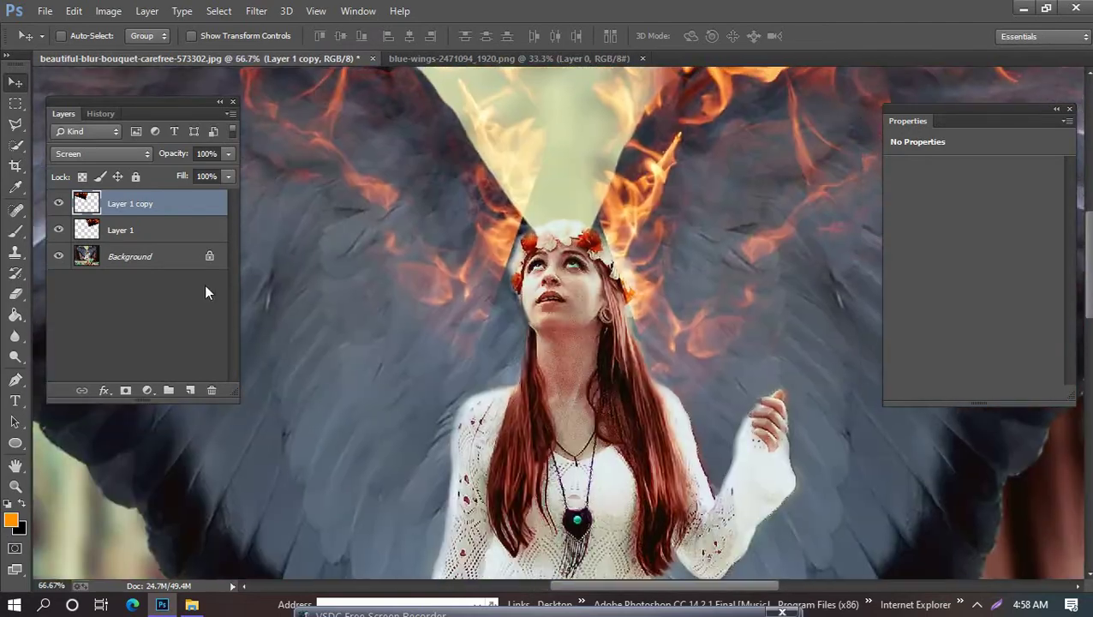
key("ctrl+e")
left_click(102, 153)
left_click(86, 298)
left_click(125, 390)
key("d")
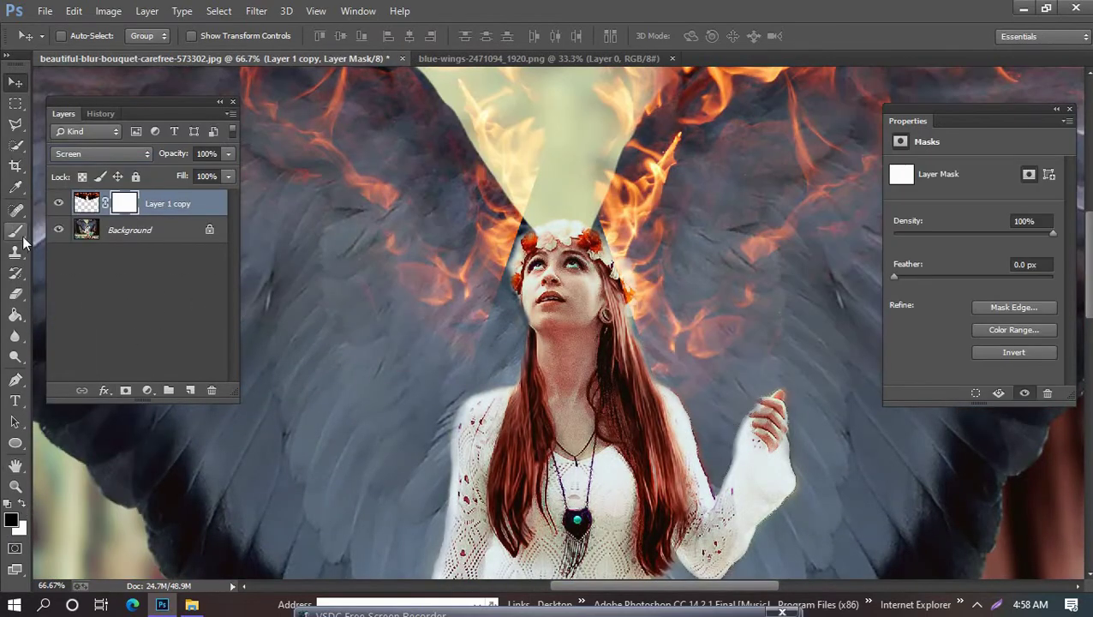
left_click(17, 233)
key("ctrl+minus")
key("ctrl+minus")
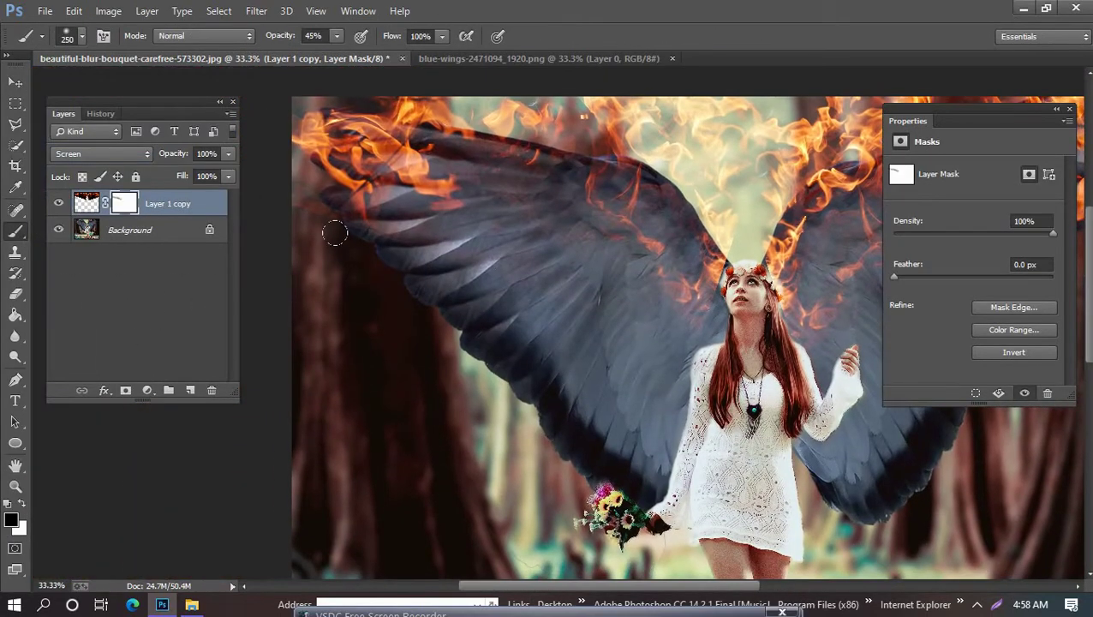
left_click_drag(568, 318, 479, 300)
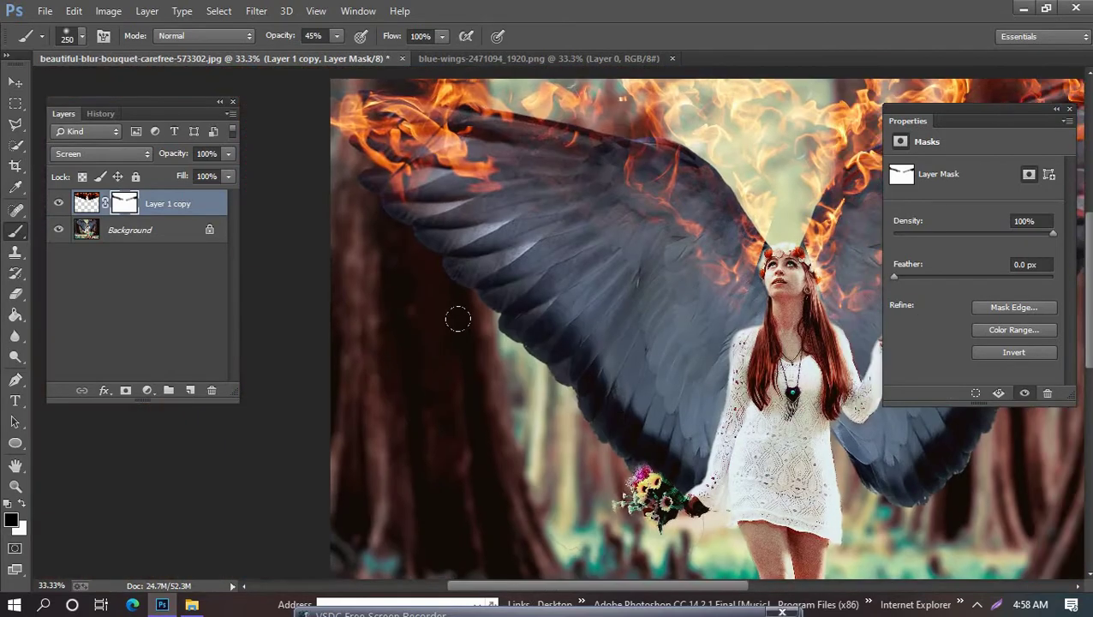
left_click_drag(458, 319, 240, 290)
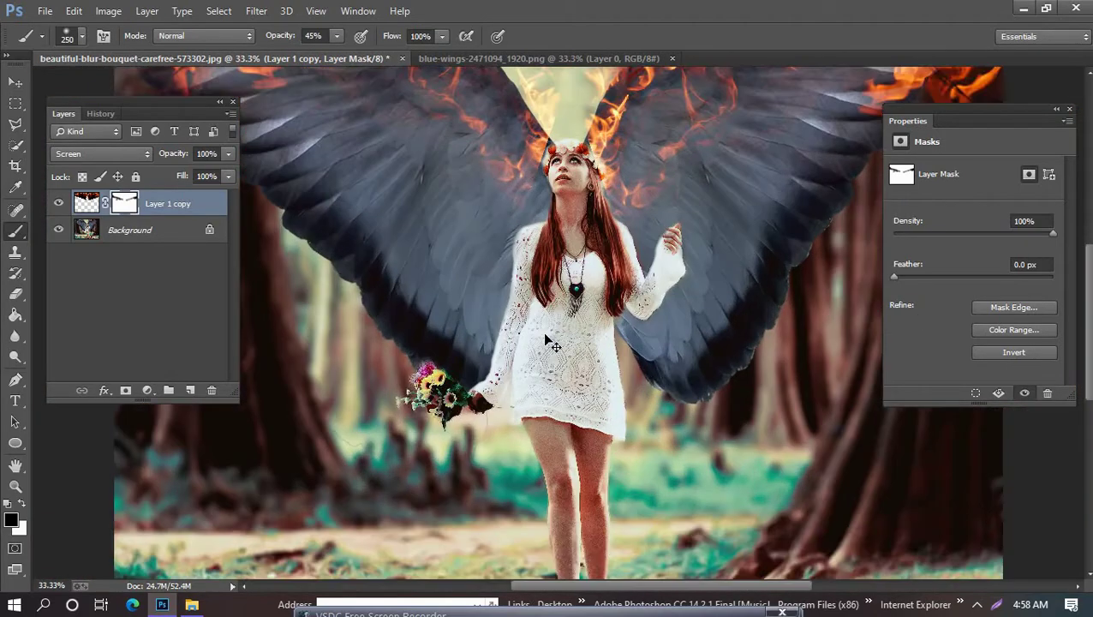
key("bracketleft")
key("bracketleft")
key("bracketleft")
key("ctrl+minus")
key("ctrl+minus")
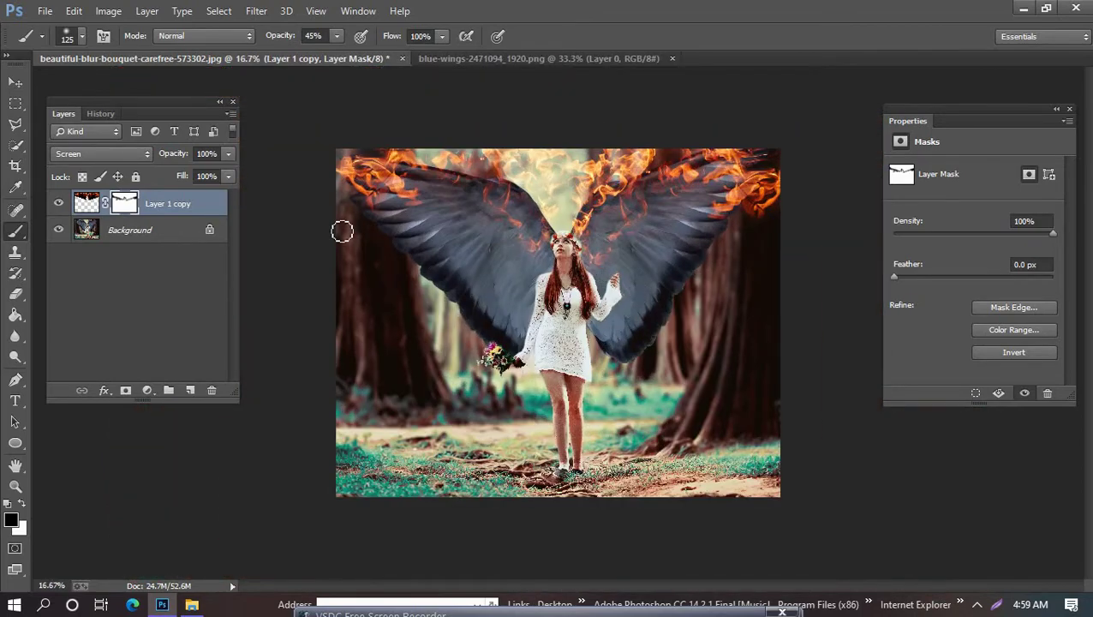
Skew the fire layer, pulling its corner up and inward.
left_click(89, 206)
key("ctrl+t")
right_click(452, 224)
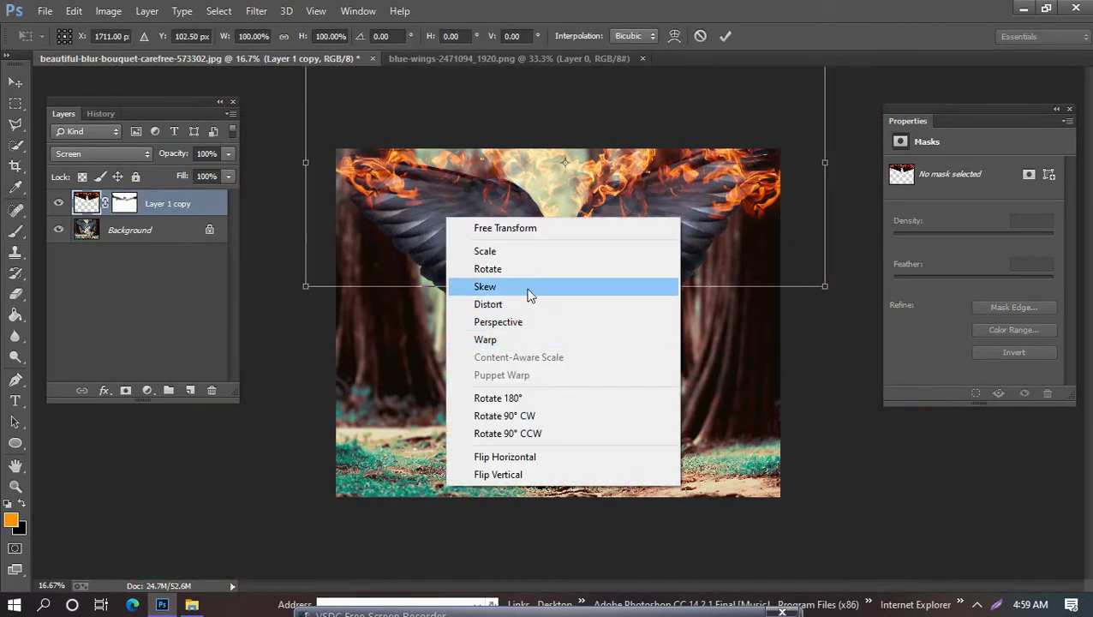
left_click(527, 288)
left_click_drag(824, 286, 788, 252)
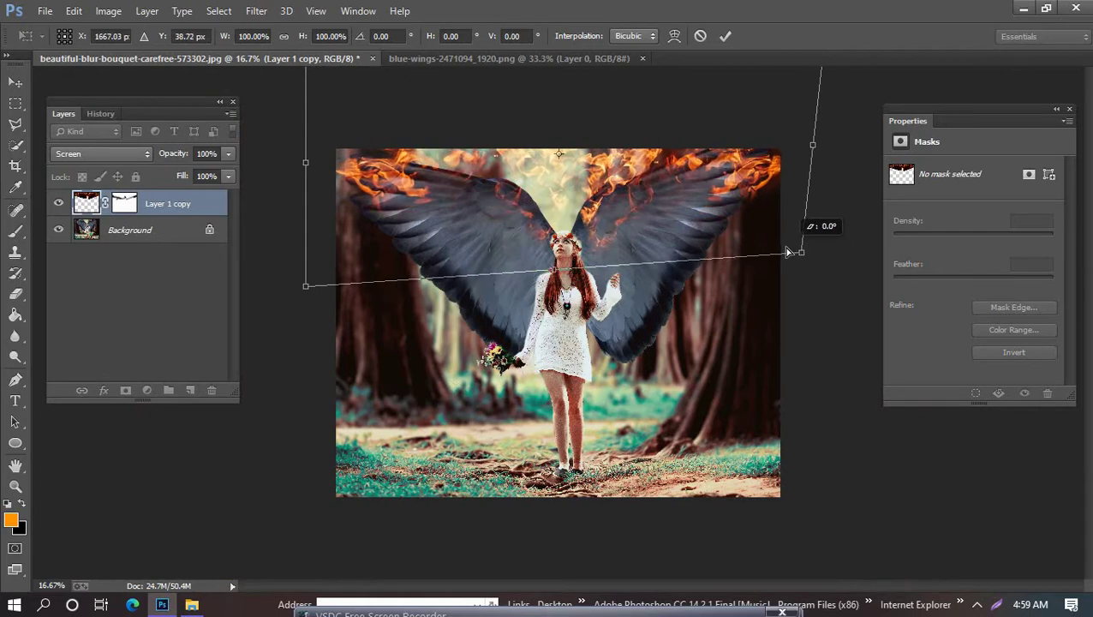
key("Return")
Paint black at 26% brush opacity on the mask to fade the fire between the wings.
key("b")
key("ctrl+backslash")
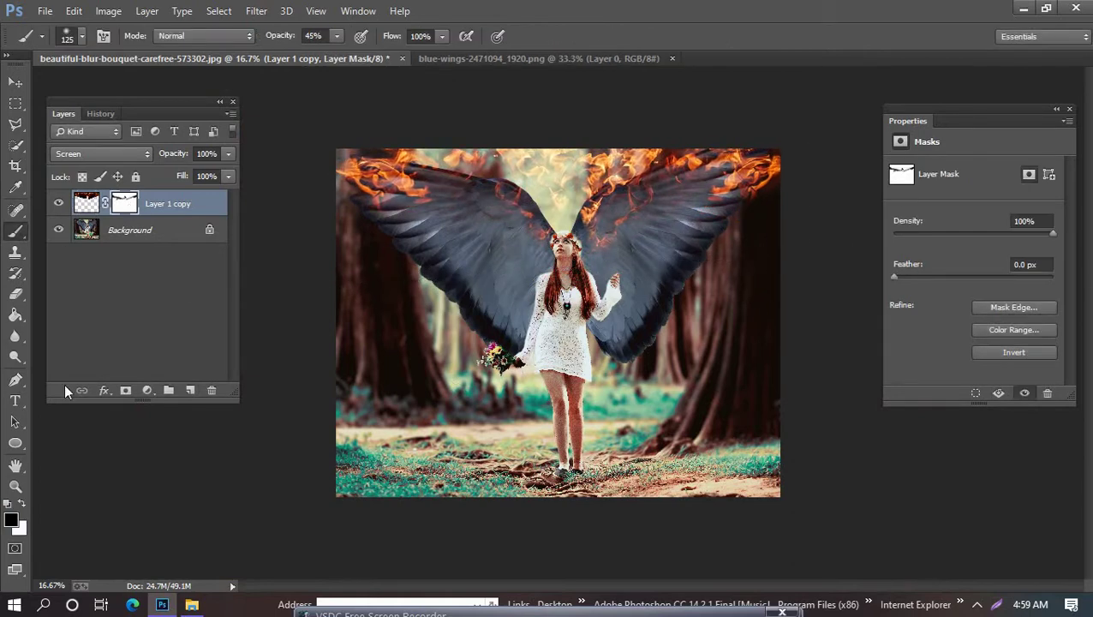
key("2")
key("6")
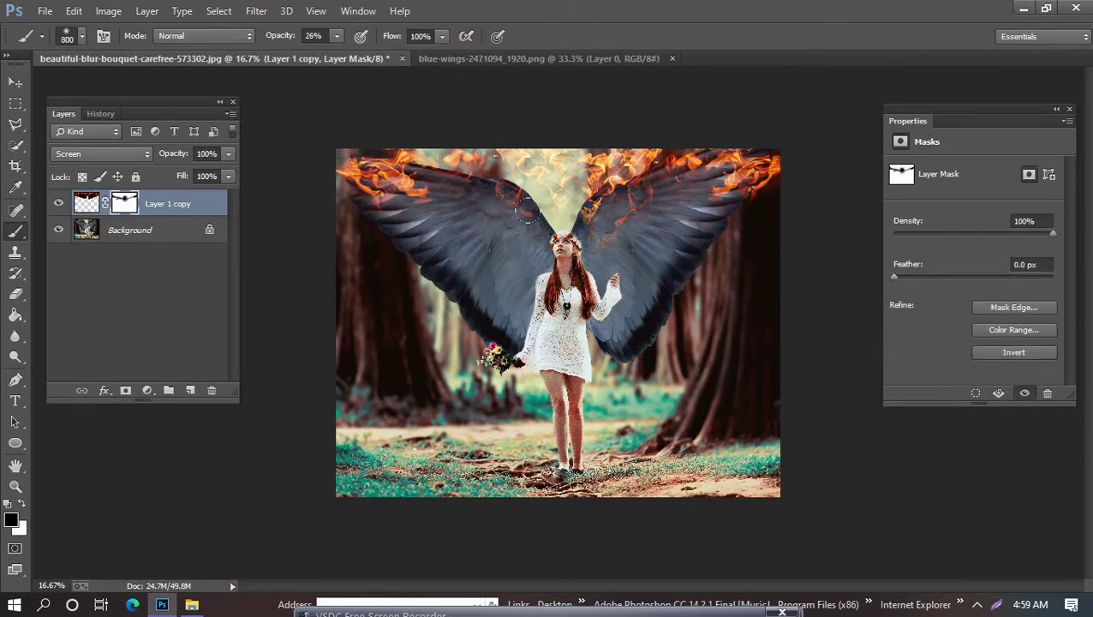
left_click_drag(527, 209, 532, 258)
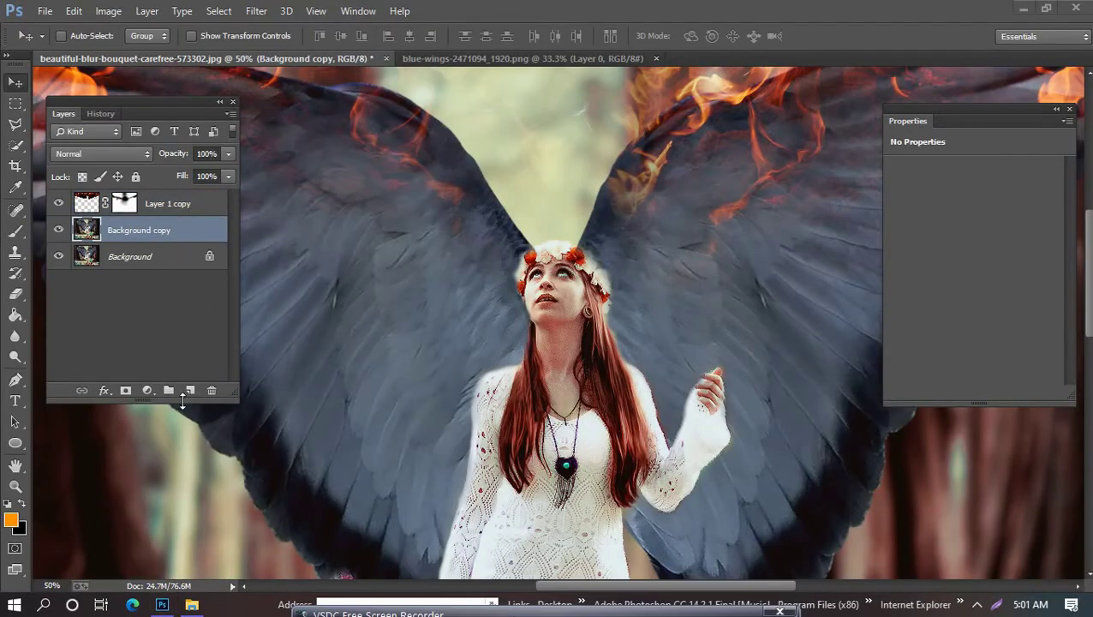
Draw an ellipse halo ring above the girl's head, redrawing it after a misplaced first try.
left_click(14, 443)
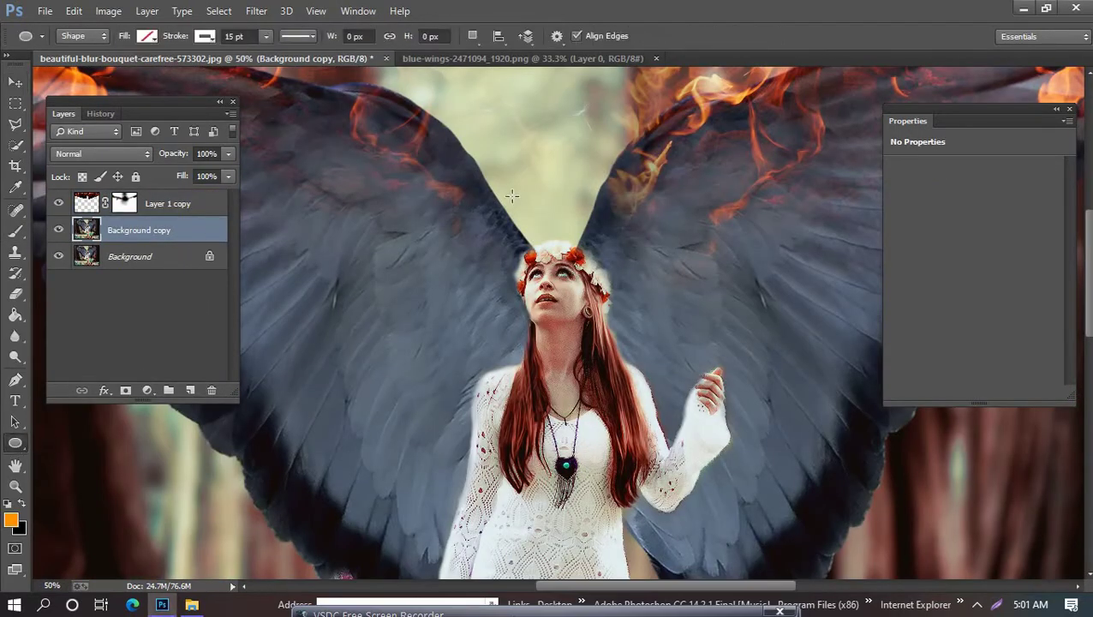
left_click_drag(511, 196, 591, 216)
key("ctrl+z")
mouse_move(516, 208)
left_mouse_down()
mouse_move(576, 221)
mouse_move(561, 240)
left_mouse_up()
key("v")
key("ctrl+plus")
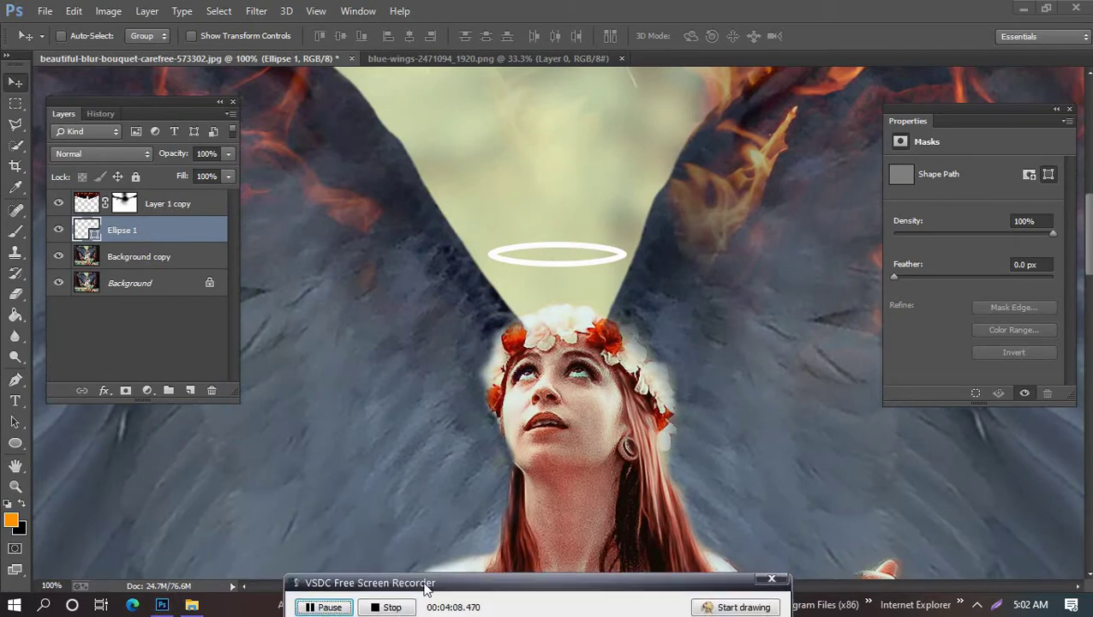
Give the halo ellipse a white (#ffffff) outer glow about 16 px wide.
double_click(189, 230)
left_click_drag(557, 81, 694, 81)
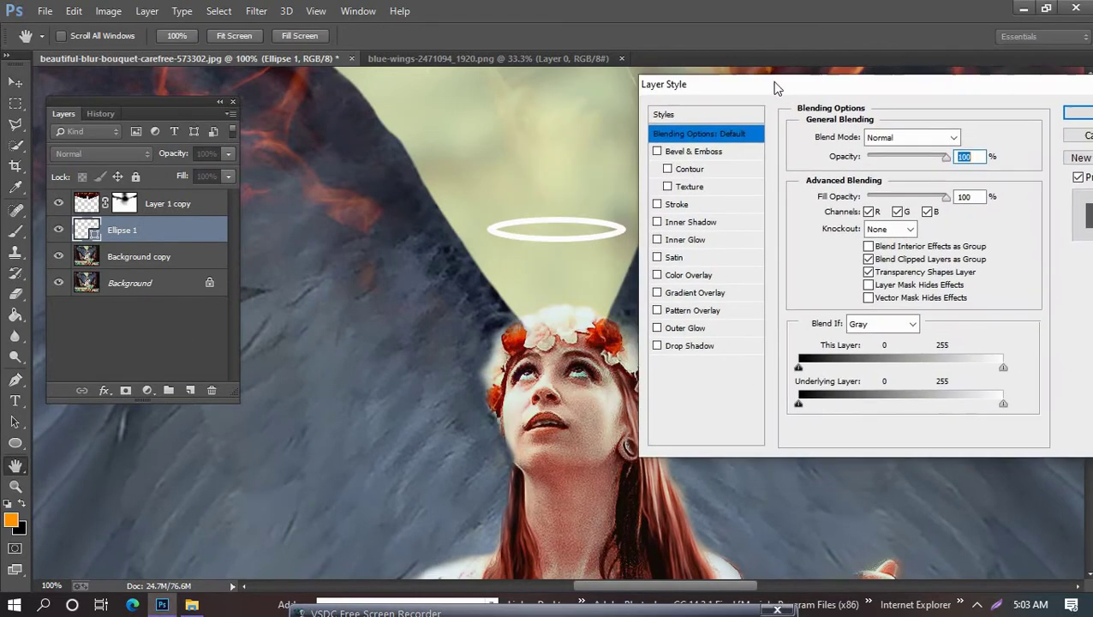
left_click(673, 329)
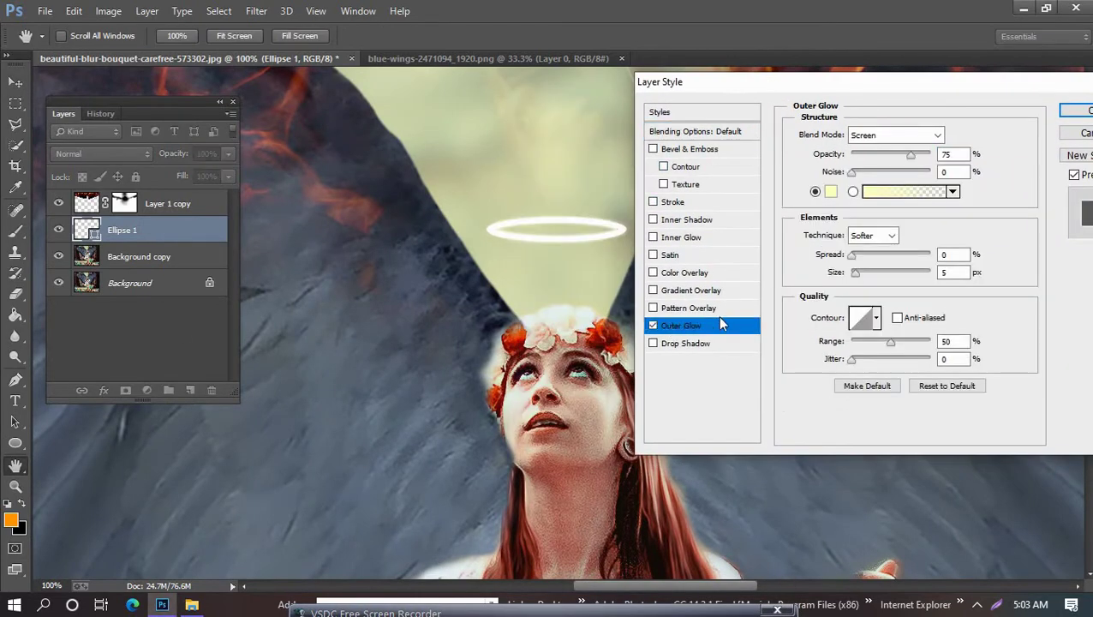
left_click(830, 191)
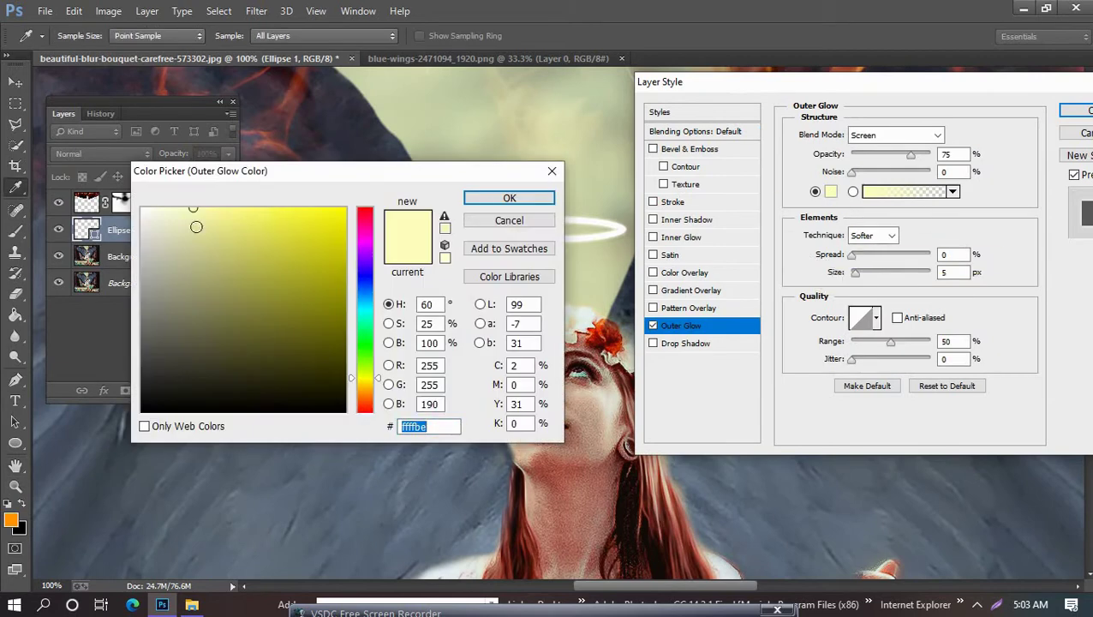
left_click_drag(257, 173, 200, 211)
type("ffffff")
key("Return")
mouse_move(855, 271)
left_mouse_down()
mouse_move(882, 272)
mouse_move(864, 276)
left_mouse_up()
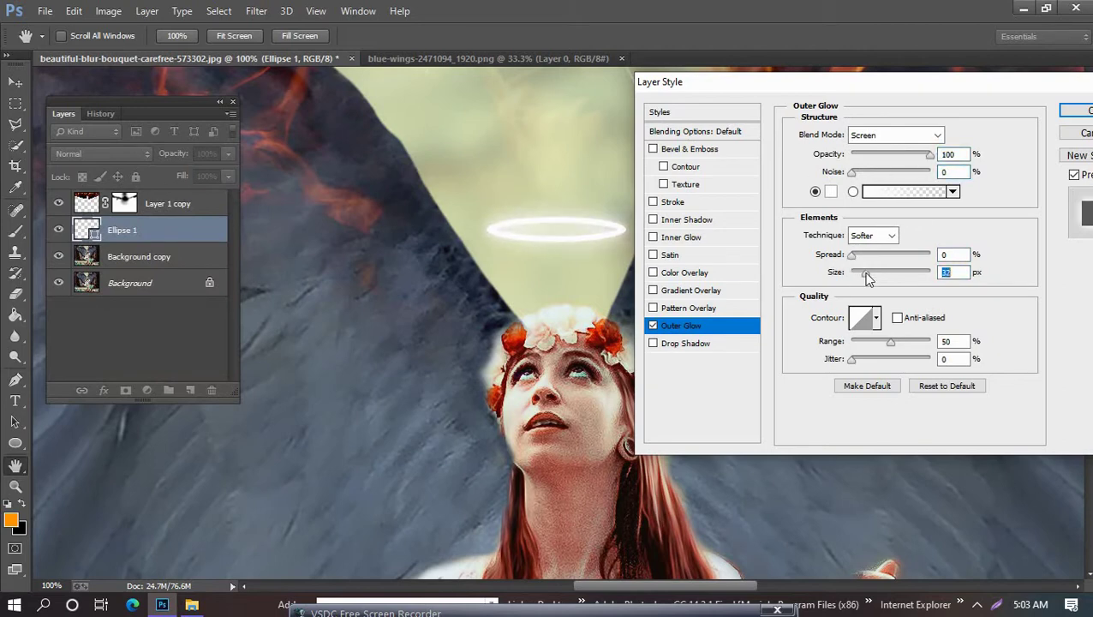
left_click_drag(771, 81, 702, 85)
left_click(1026, 112)
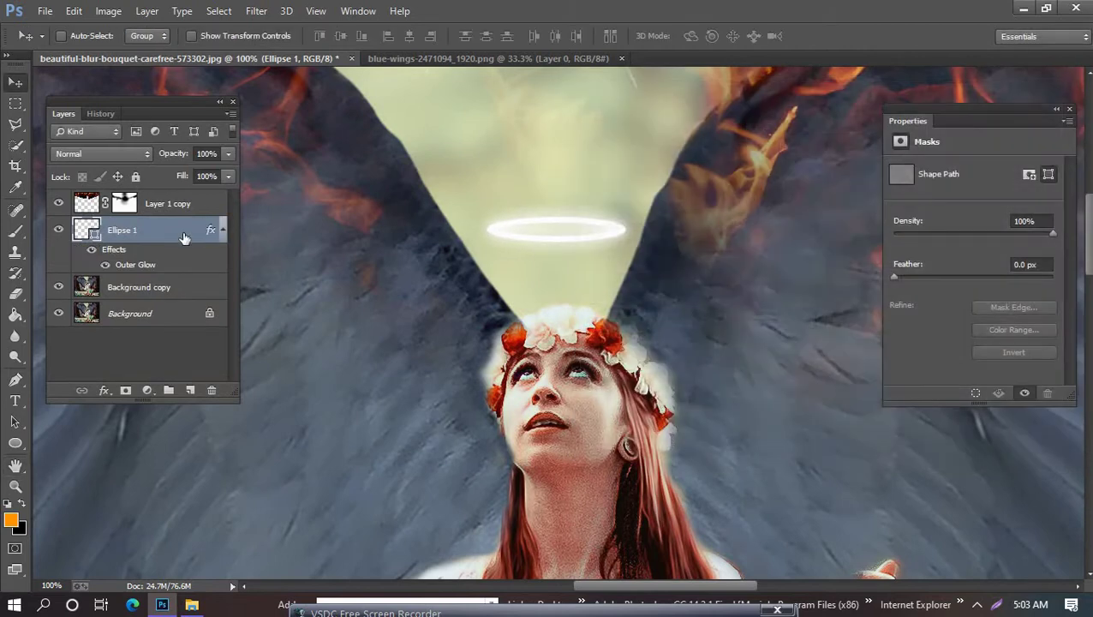
Try an inner glow on the halo, then keep only the outer glow.
double_click(183, 238)
left_click(611, 241)
left_click(766, 195)
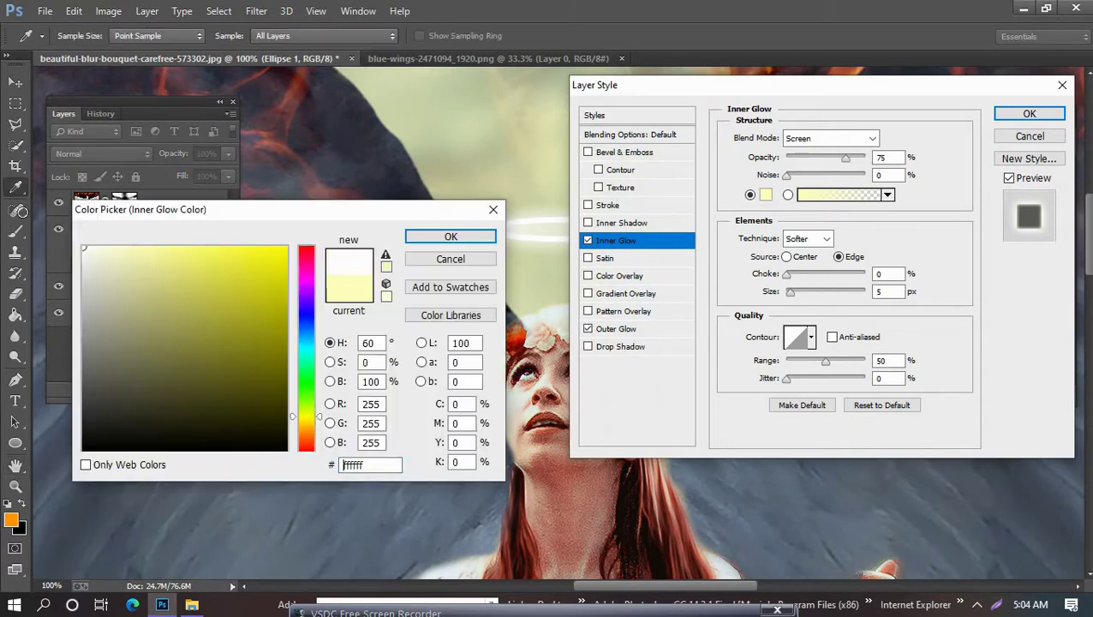
left_click(451, 238)
left_click_drag(677, 86, 763, 87)
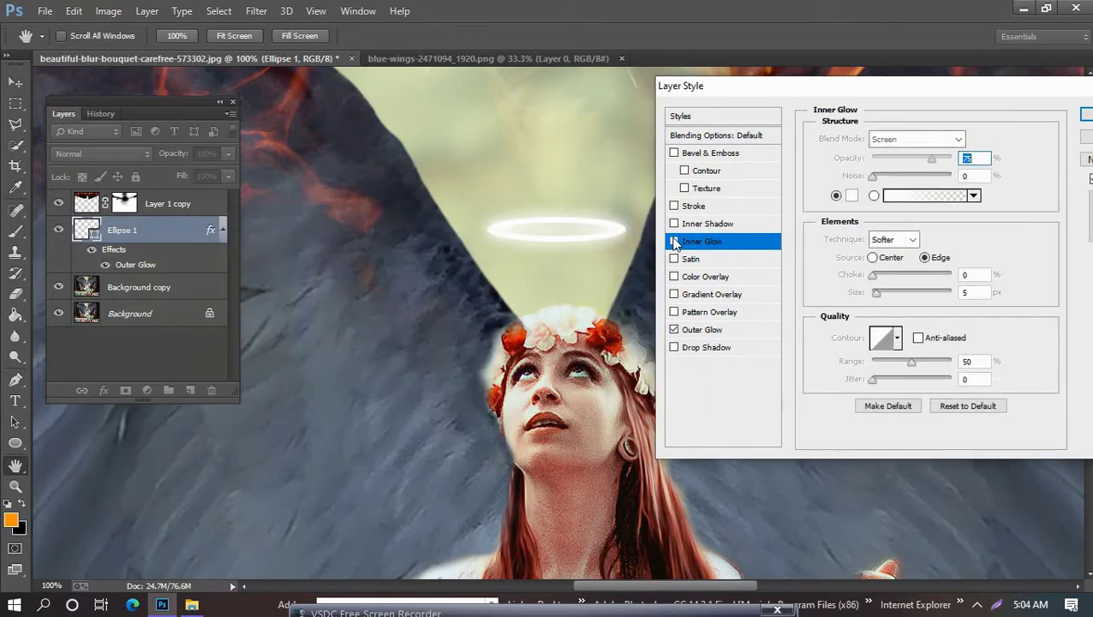
left_click(696, 329)
left_click_drag(893, 86, 725, 86)
left_click(935, 116)
Duplicate the glowing halo layer to strengthen the glow.
mouse_move(128, 230)
left_mouse_down()
mouse_move(195, 306)
mouse_move(194, 348)
left_mouse_up()
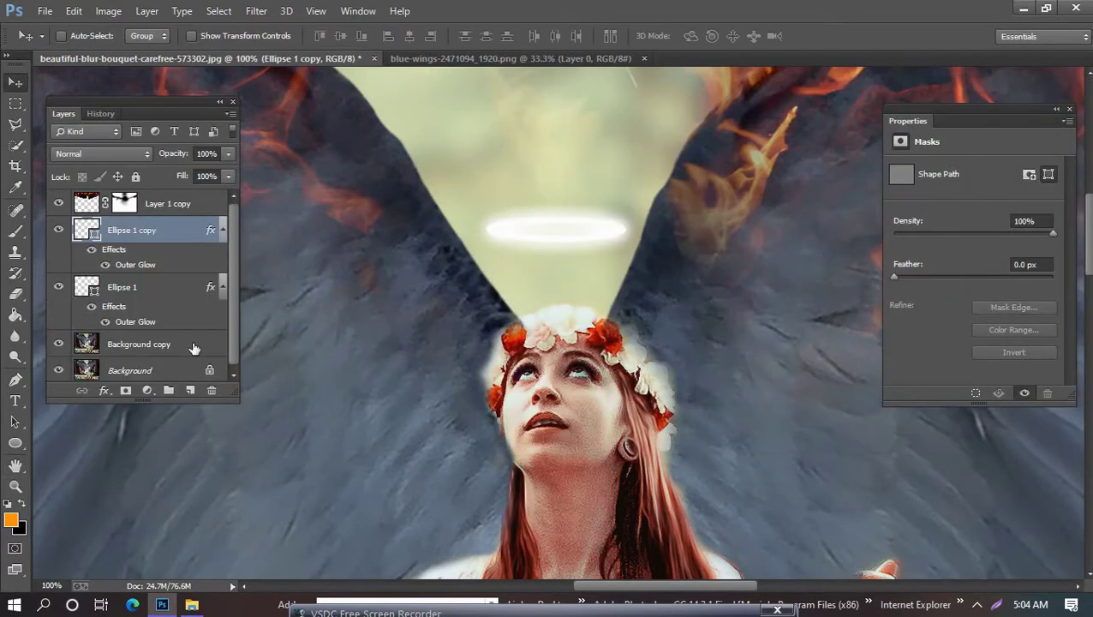
left_click_drag(163, 177, 156, 177)
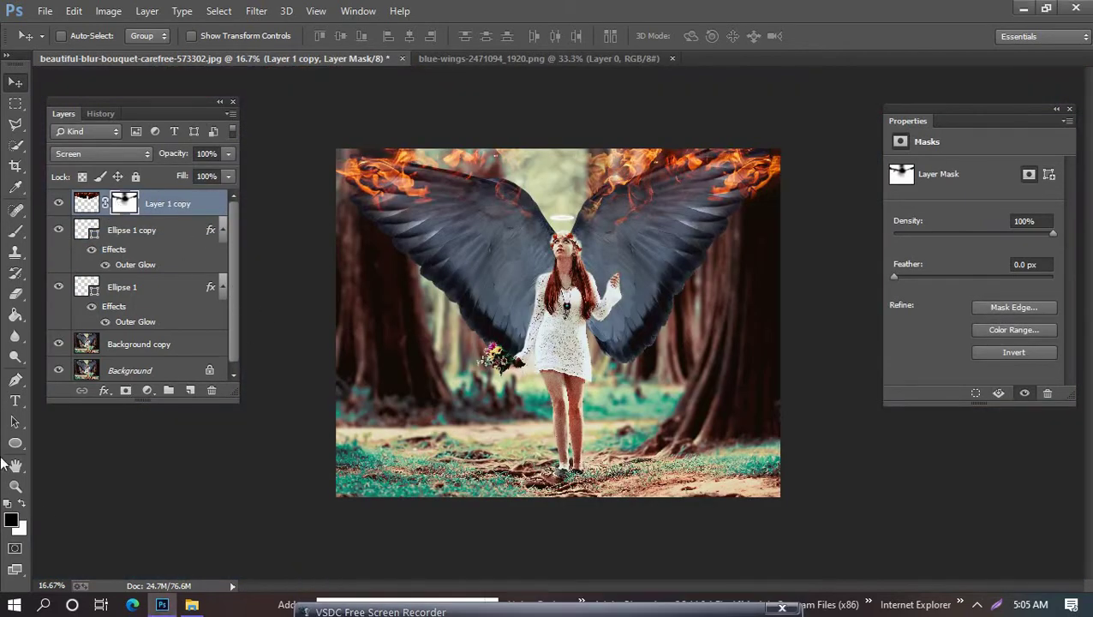
key("b")
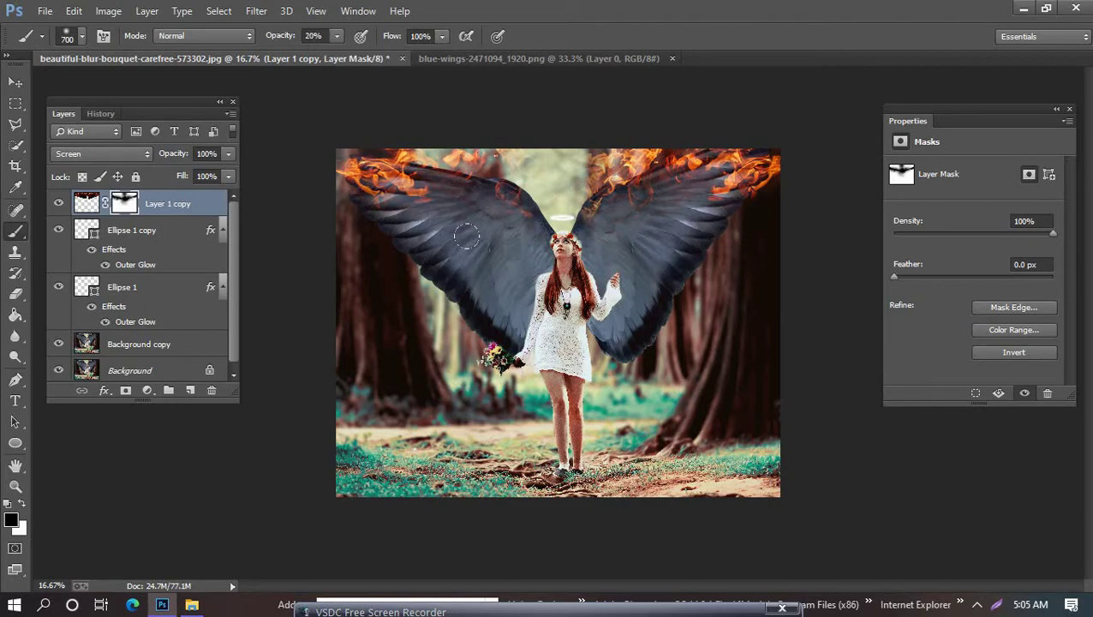
Adjust the orange and yellow flame tones on the fire layer with Camera Raw.
left_click(257, 10)
left_click(283, 94)
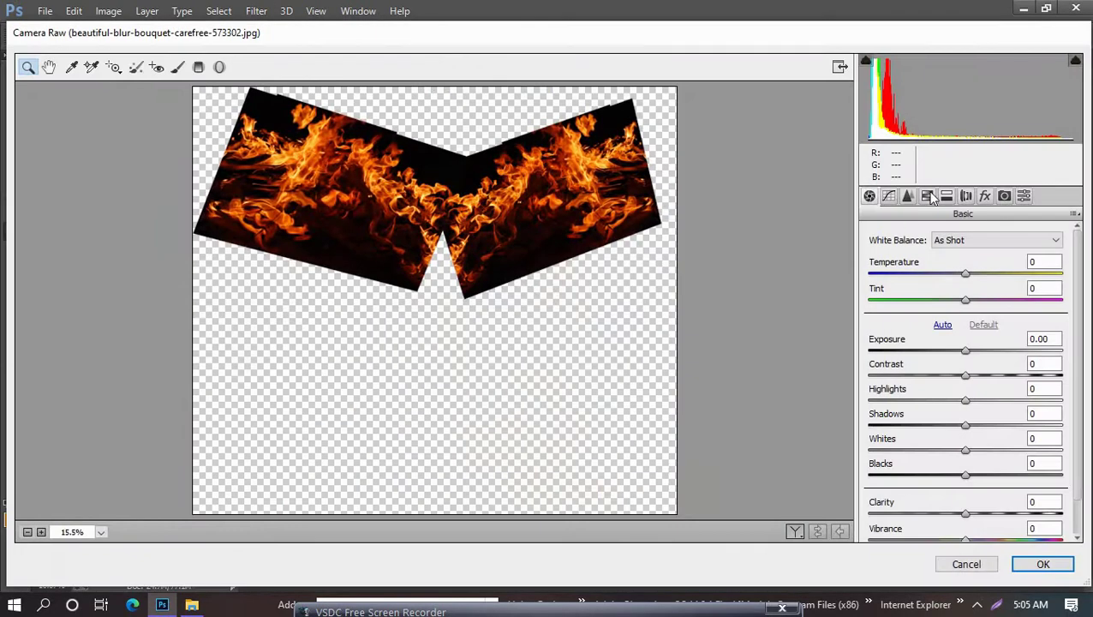
left_click_drag(971, 337, 994, 336)
left_click(970, 363)
left_click(1043, 564)
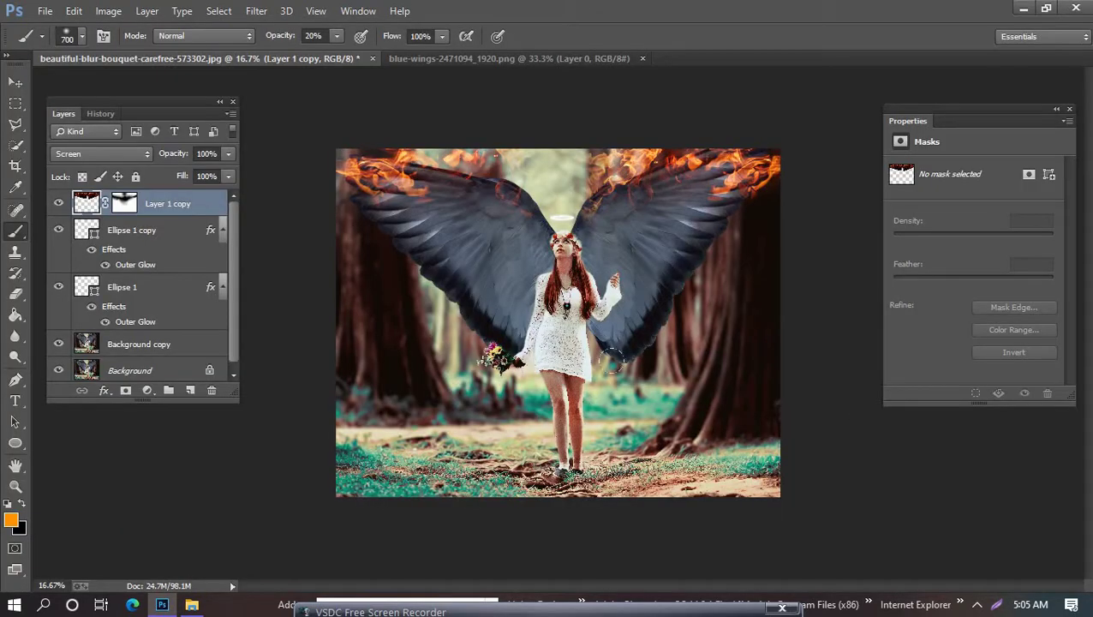
Add a Color Lookup adjustment layer using the 2Strip.look grade.
left_click(147, 390)
left_click(183, 385)
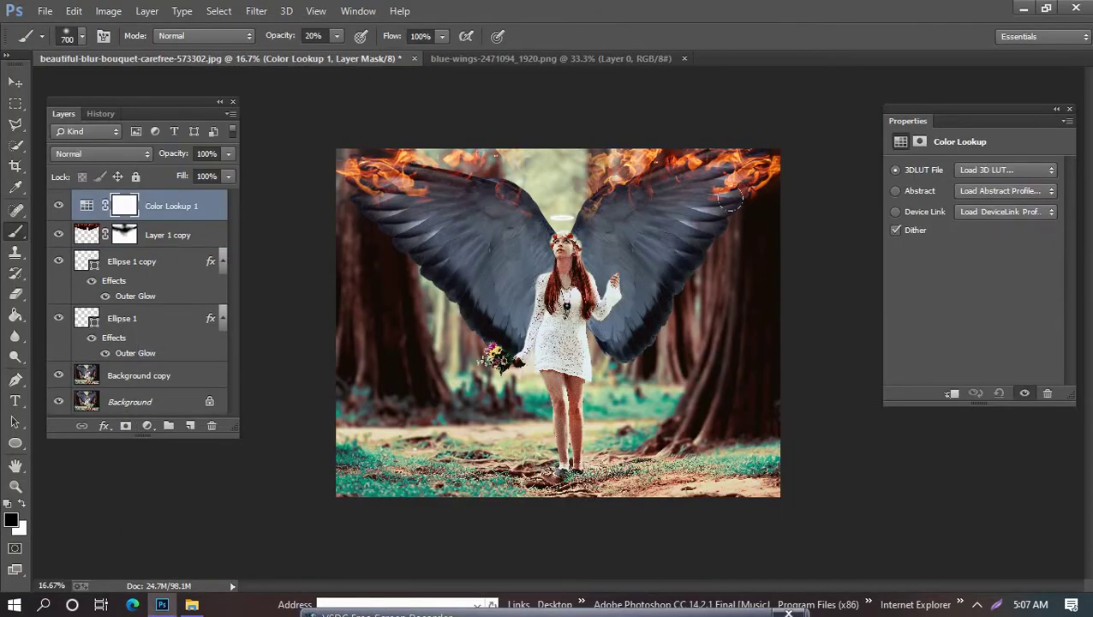
left_click(973, 170)
left_click(949, 234)
left_click(229, 154)
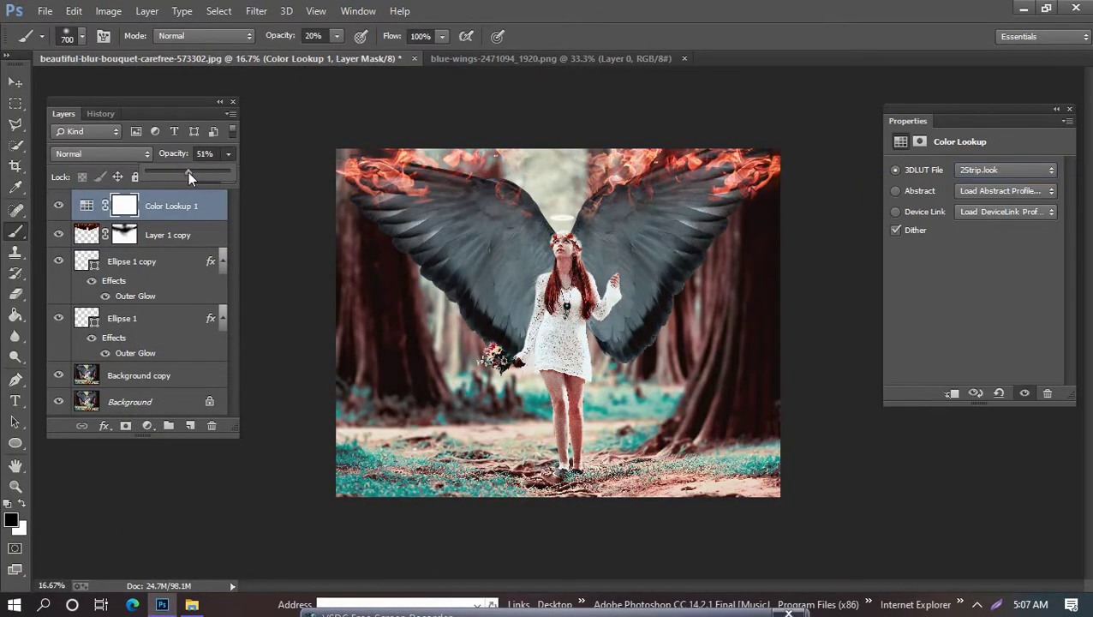
Add a Curves layer lifting the blue highlights and lowering the green highlights.
left_click(147, 426)
left_click(236, 168)
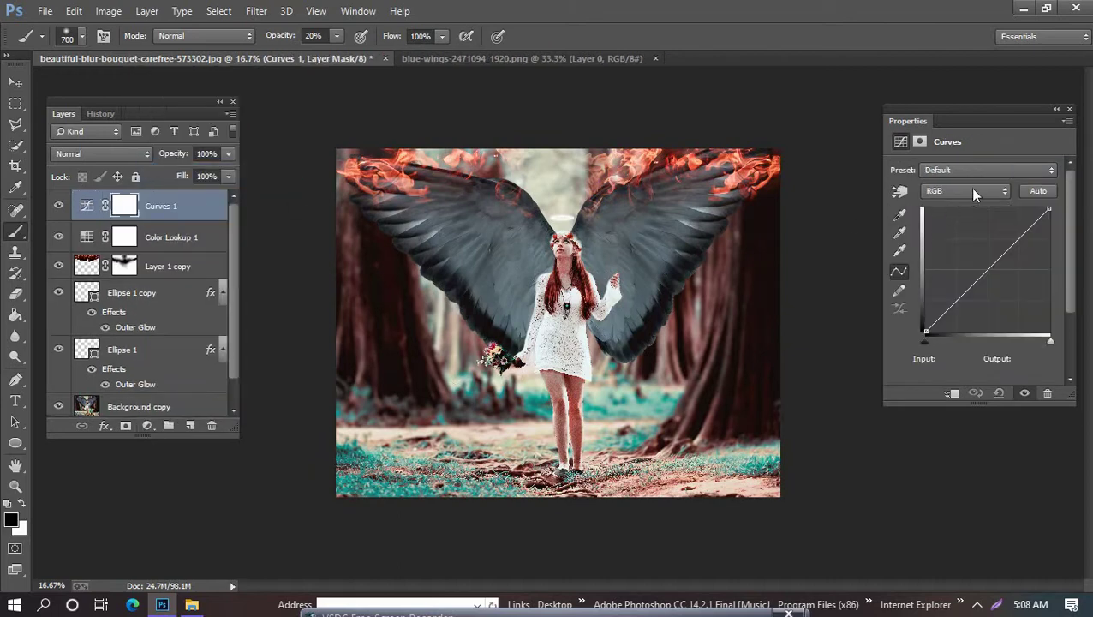
left_click(973, 191)
left_click(936, 239)
left_click_drag(1025, 235, 1022, 229)
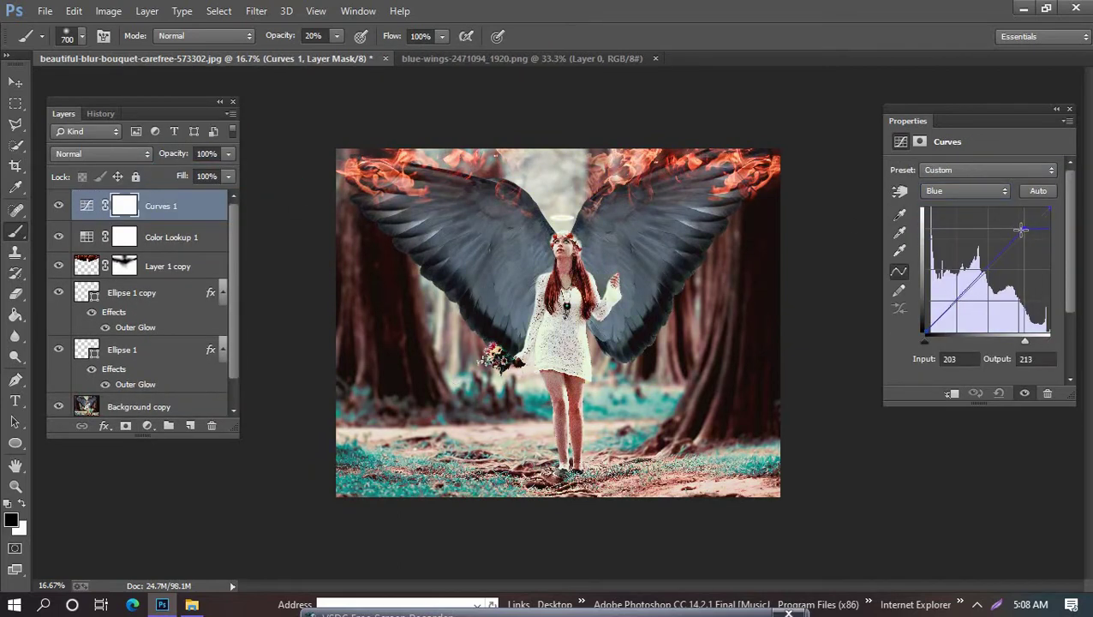
left_click(965, 191)
left_click(938, 234)
left_click_drag(1048, 209, 1045, 216)
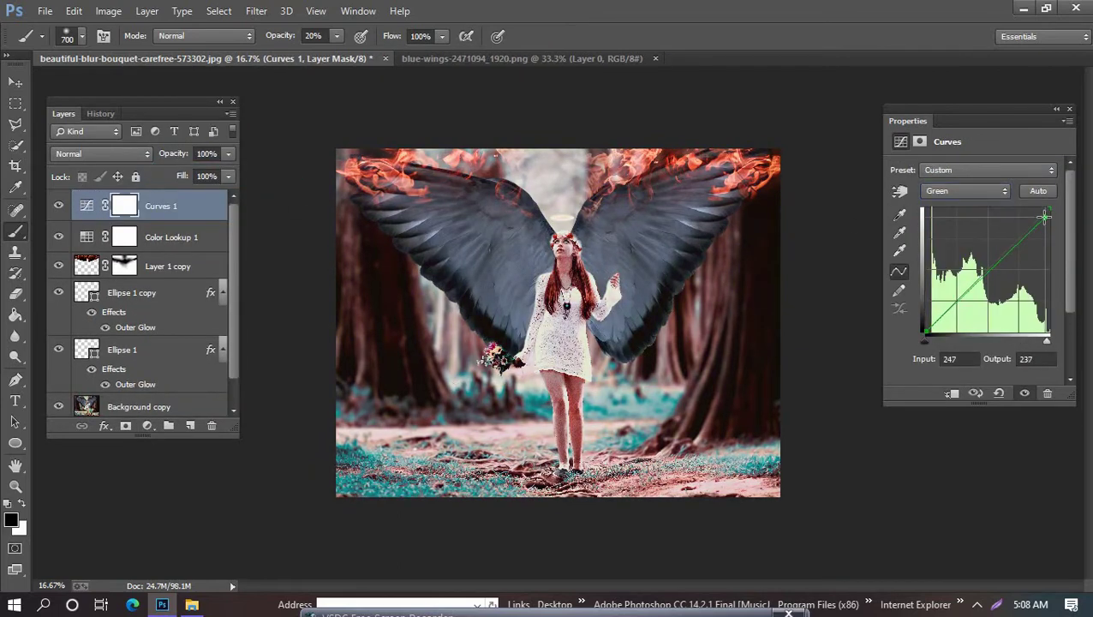
On the red curve, raise the shadows and lower the highlights slightly, then finish the Curves adjustment.
left_click(965, 191)
left_click(937, 221)
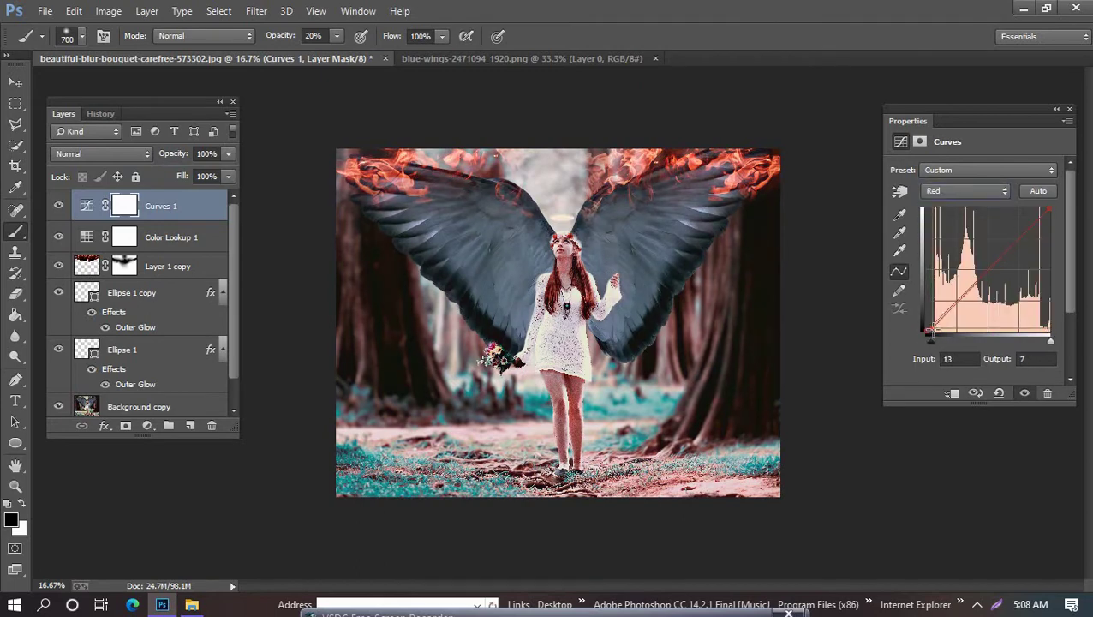
left_click_drag(925, 332, 929, 334)
left_click_drag(1040, 209, 1039, 215)
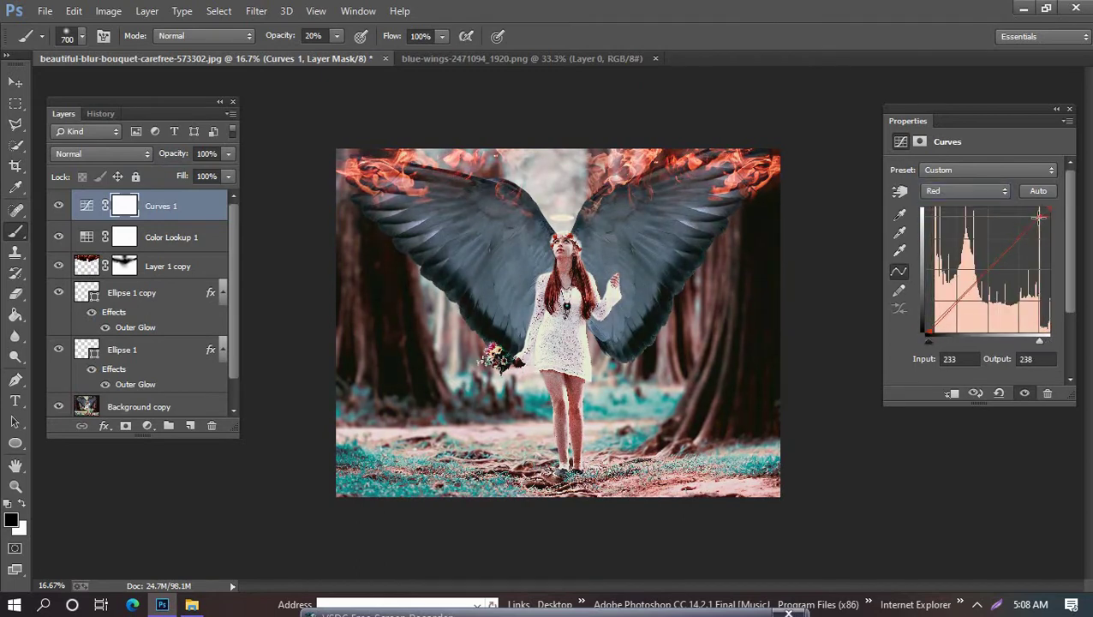
left_click(1056, 109)
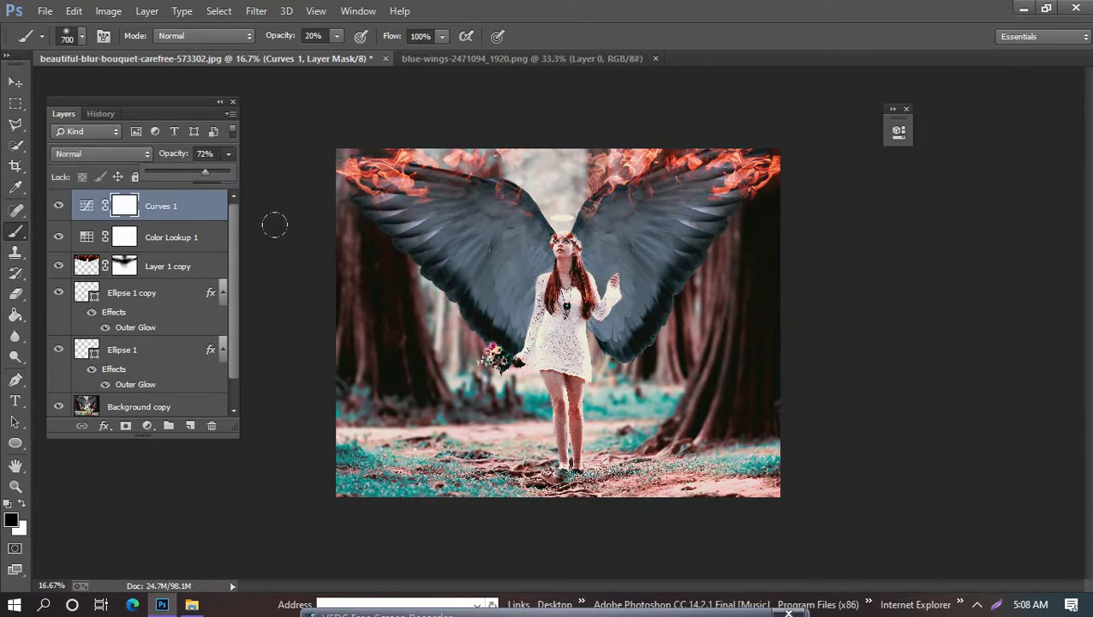
scroll(137, 300, "down", 2)
left_click(137, 405, "shift")
Undo the layer merge through History, restoring the separate layers.
key("ctrl+e")
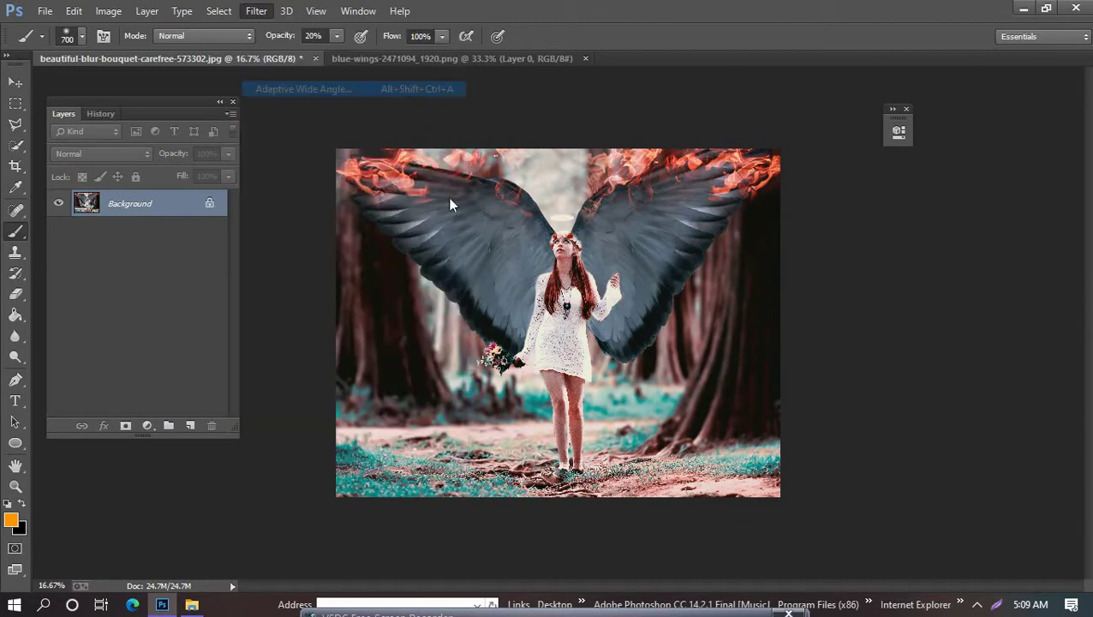
key("Return")
left_click(103, 113)
left_click(139, 388)
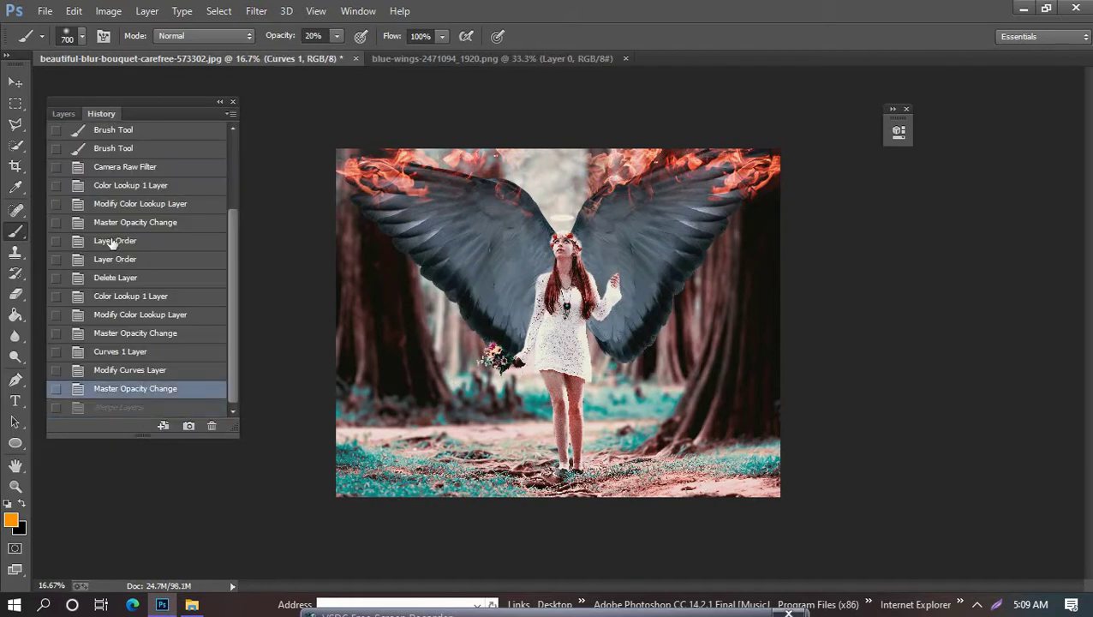
left_click(64, 113)
Move both halo ellipse layers to the top of the layer stack.
mouse_move(131, 292)
left_mouse_down()
mouse_move(127, 184)
mouse_move(128, 197)
left_mouse_up()
left_click_drag(122, 349, 153, 229)
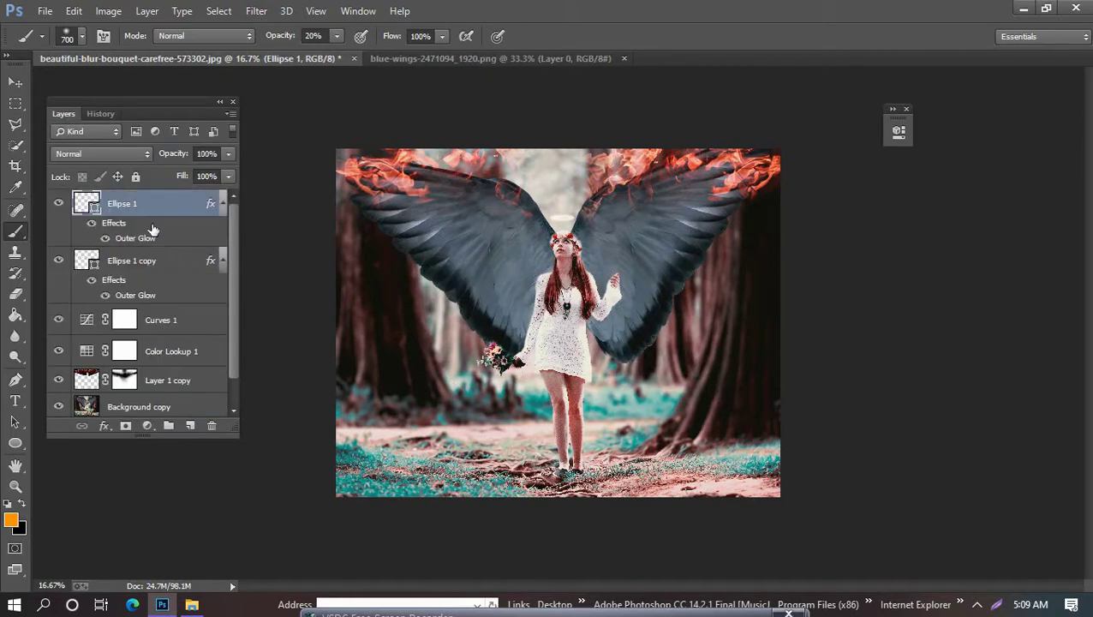
scroll(171, 279, "down", 1)
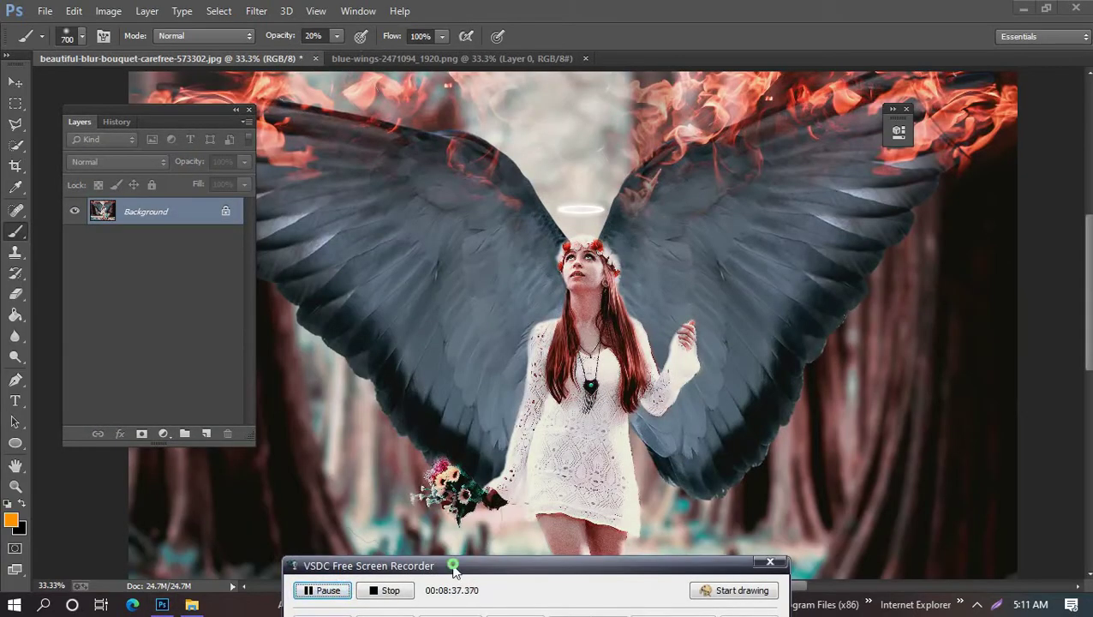
Apply Camera Raw noise reduction with Luminance and Color at 100 and reduced luminance detail.
left_click(256, 10)
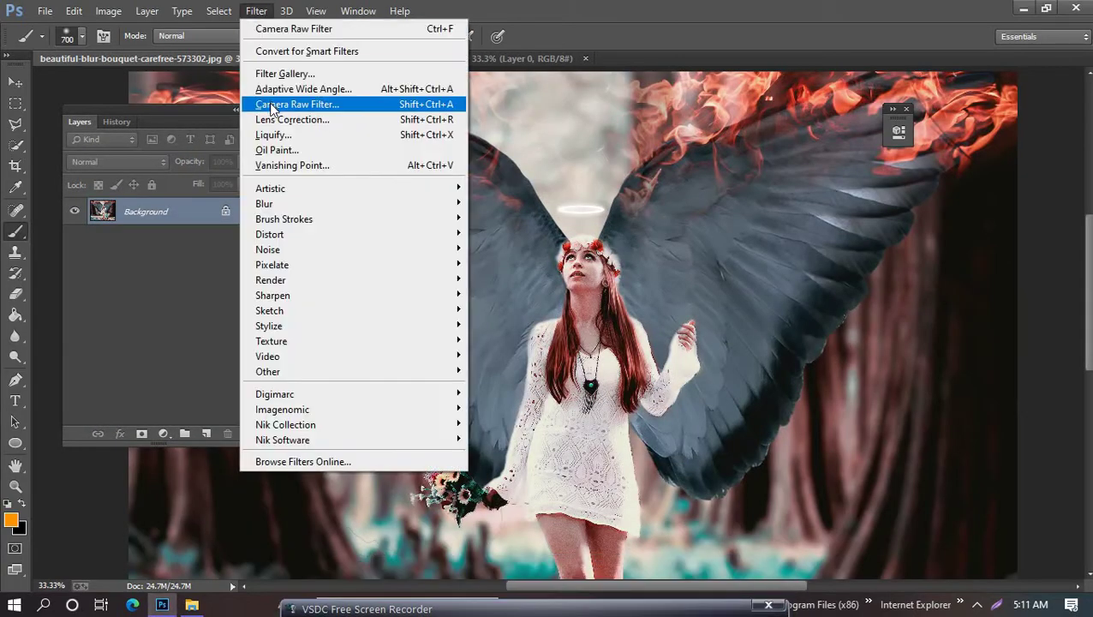
left_click(317, 103)
left_click(476, 279)
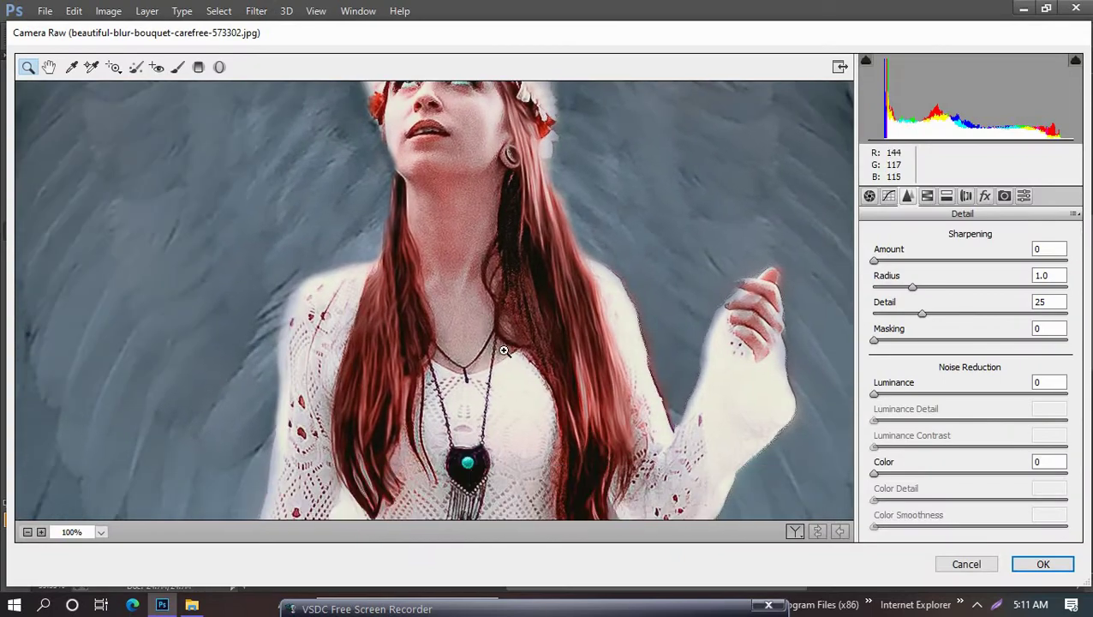
left_click(820, 348, "alt")
left_click_drag(870, 394, 1083, 396)
type("100")
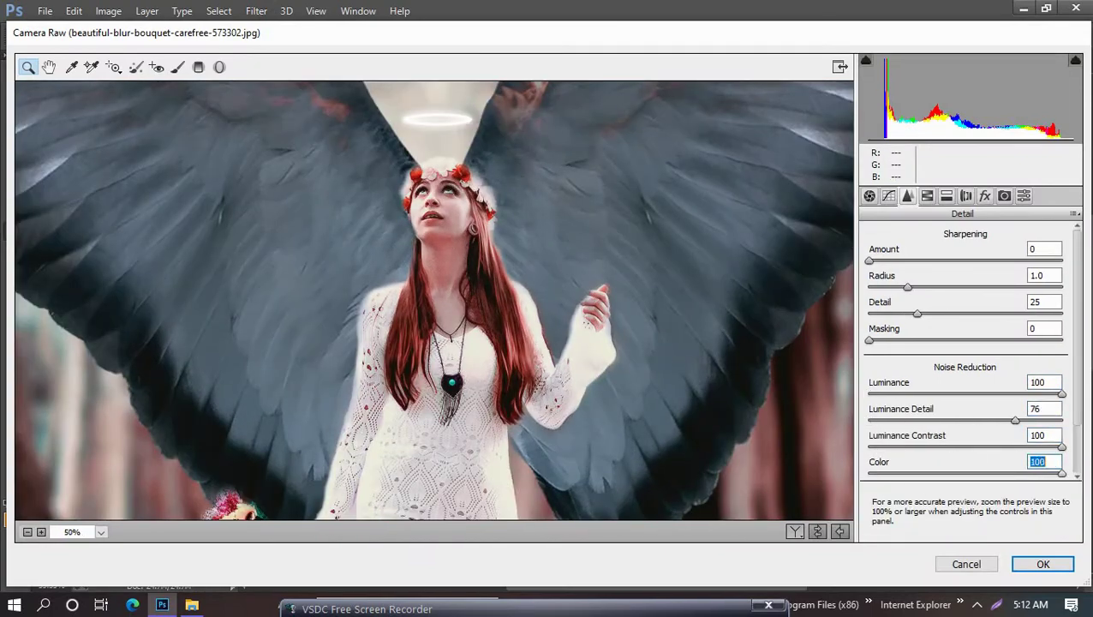
type("100100100")
left_click_drag(1017, 360, 901, 361)
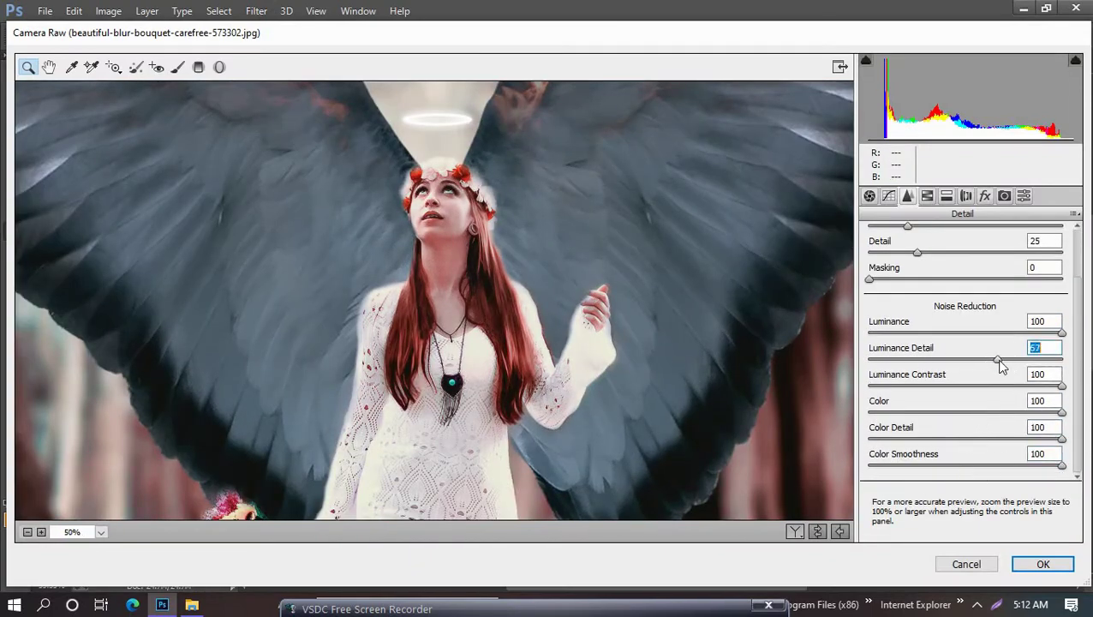
key("Return")
Grade the image in Camera Raw: contrast +18, brighter highlights, shadows and blacks.
left_click(256, 11)
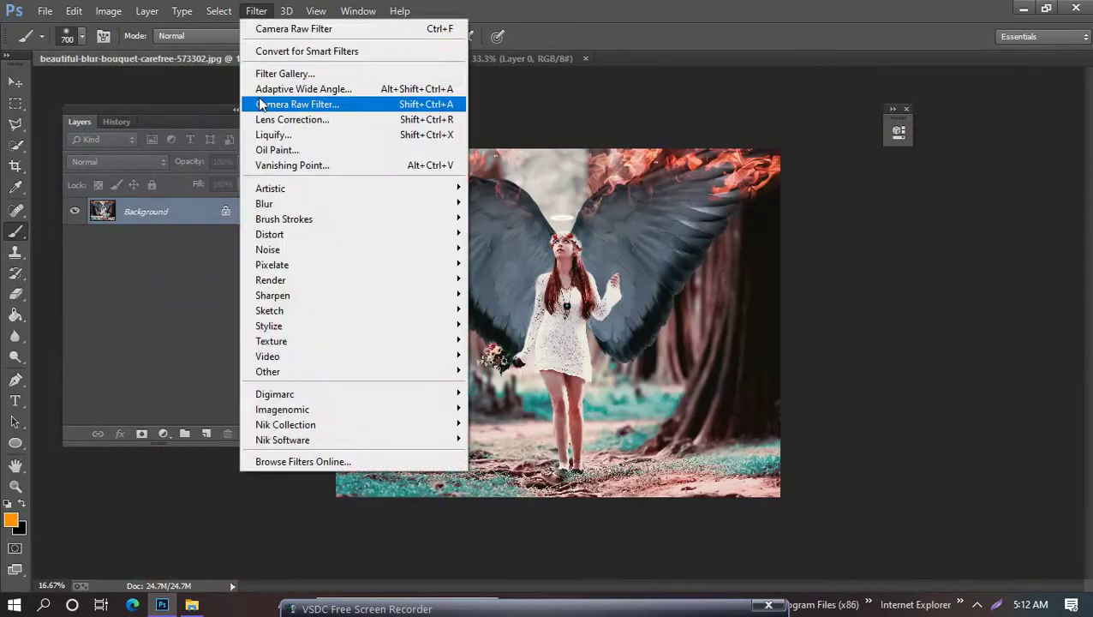
left_click(360, 102)
mouse_move(965, 375)
left_mouse_down()
mouse_move(985, 381)
mouse_move(984, 400)
mouse_move(950, 425)
left_mouse_up()
left_click_drag(965, 475, 982, 475)
scroll(977, 490, "down", 1)
mouse_move(966, 514)
left_mouse_down()
mouse_move(1020, 503)
mouse_move(966, 503)
mouse_move(982, 527)
left_mouse_up()
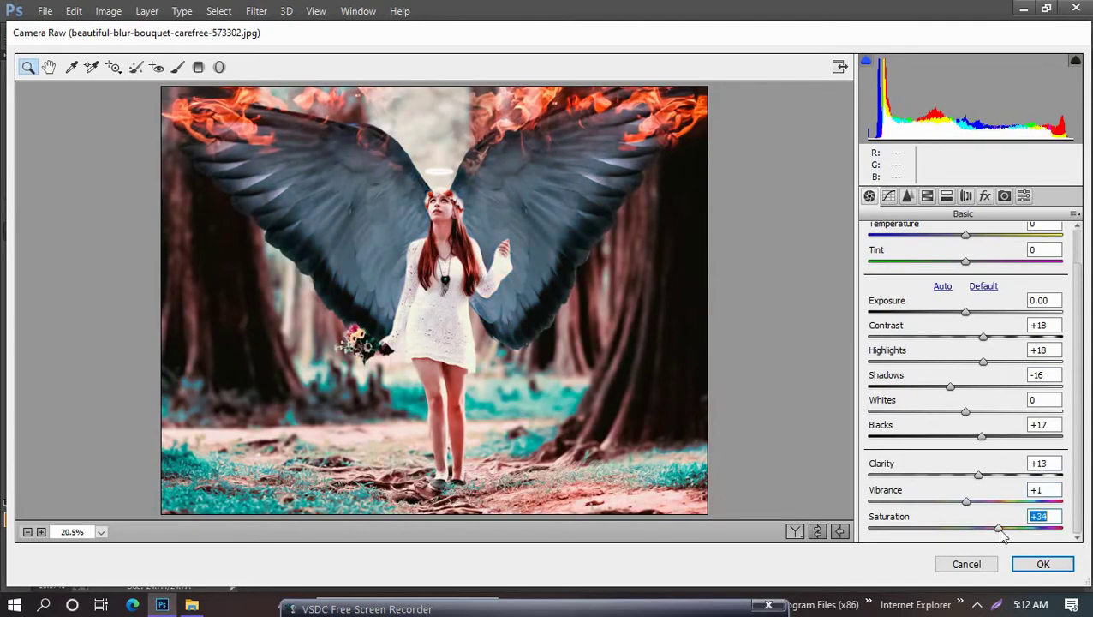
left_click(1043, 564)
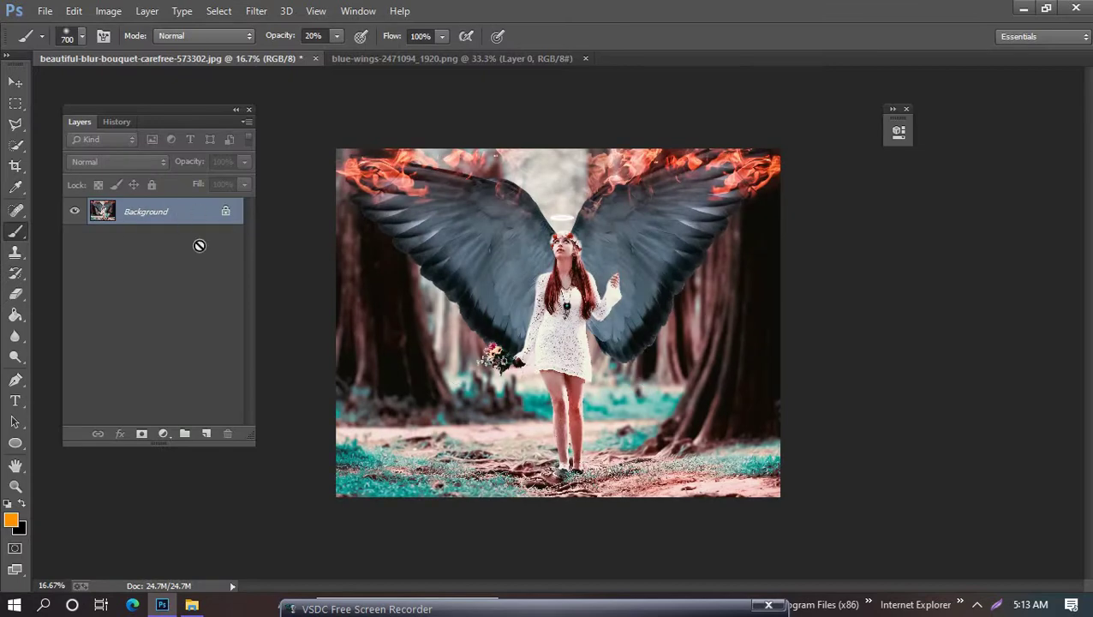
Duplicate the Background layer and give the copy Camera Raw Vibrance +88, Saturation -7.
left_click_drag(198, 221, 205, 433)
left_click(257, 10)
left_click(288, 103)
left_click(288, 104)
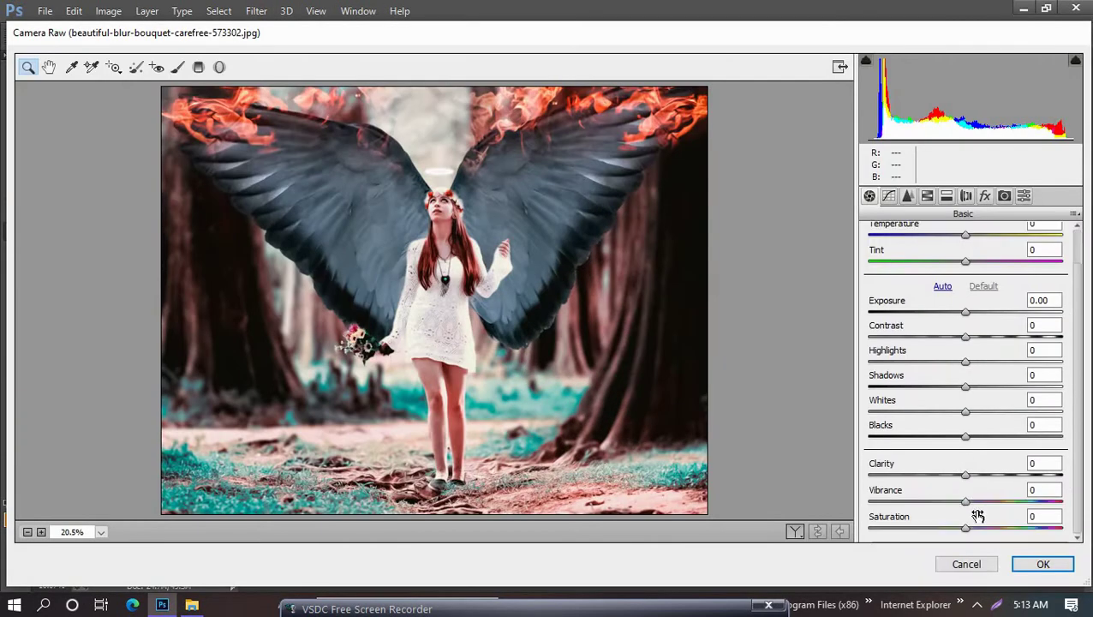
left_click_drag(966, 503, 1054, 508)
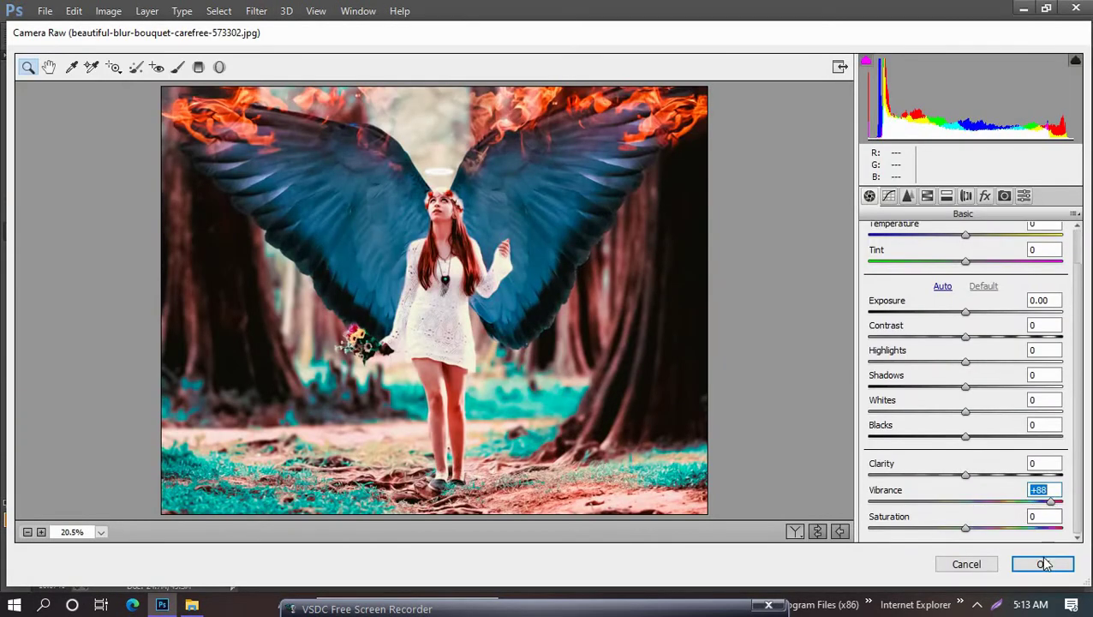
left_click_drag(966, 528, 924, 526)
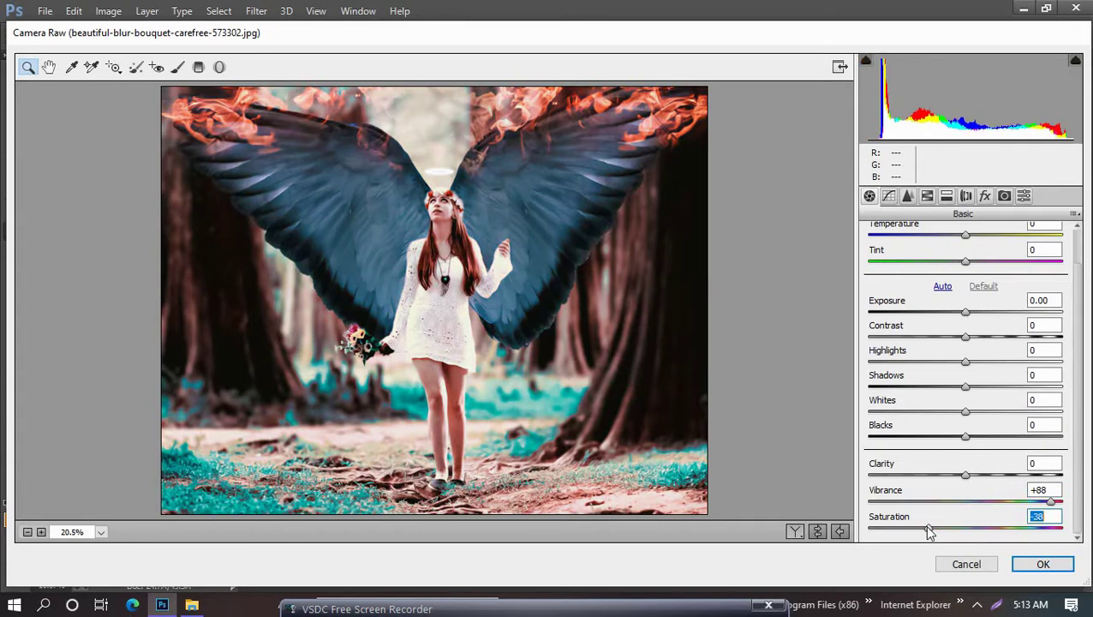
left_click(1043, 564)
Reopen Camera Raw on the copy and lower Aquas saturation to -24 in HSL.
left_click(256, 10)
left_click(288, 103)
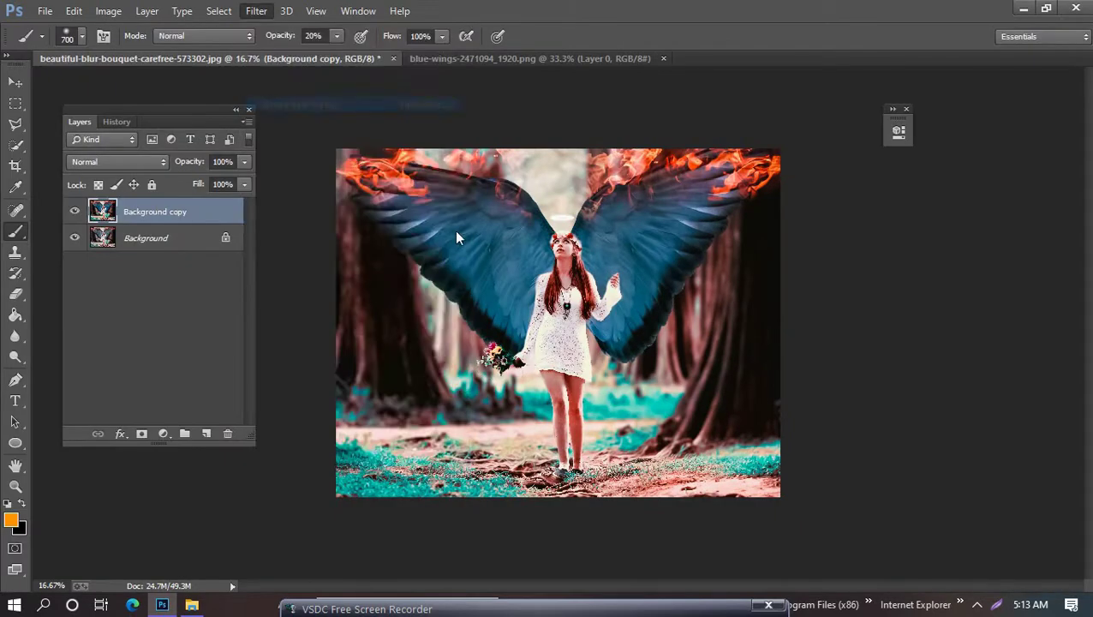
mouse_move(971, 416)
left_mouse_down()
mouse_move(924, 419)
mouse_move(993, 422)
mouse_move(949, 421)
left_mouse_up()
left_click(913, 257)
left_click(965, 258)
left_click(914, 257)
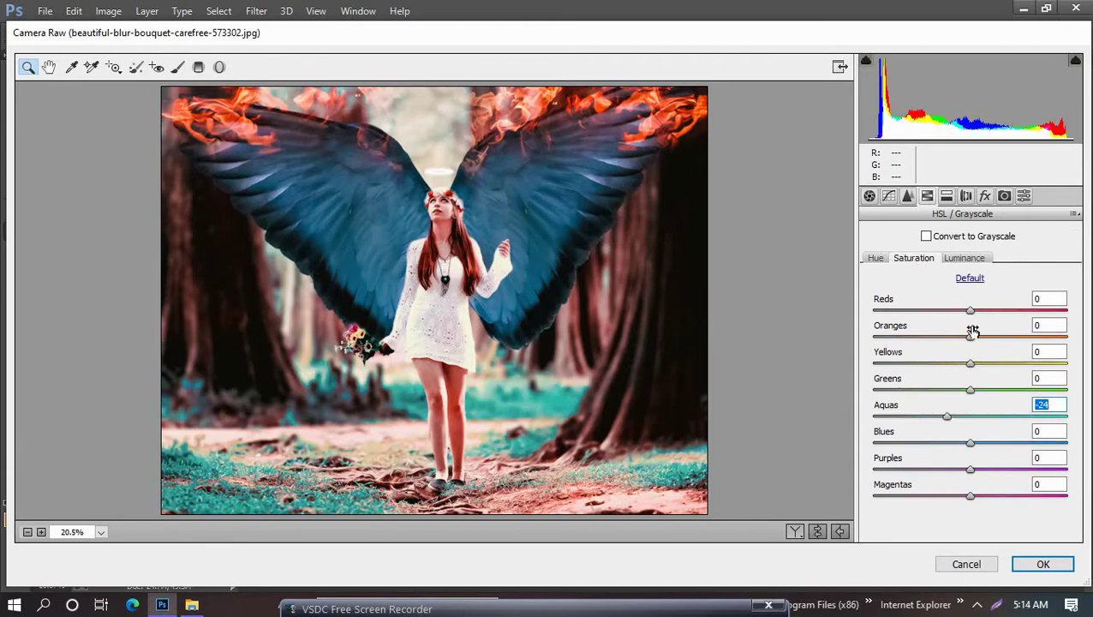
Cut Oranges saturation to -28, boost Blues to +19, apply, then choose a layer-menu option.
mouse_move(972, 333)
left_mouse_down()
mouse_move(958, 338)
mouse_move(948, 316)
mouse_move(944, 336)
left_mouse_up()
left_click_drag(970, 443, 1002, 446)
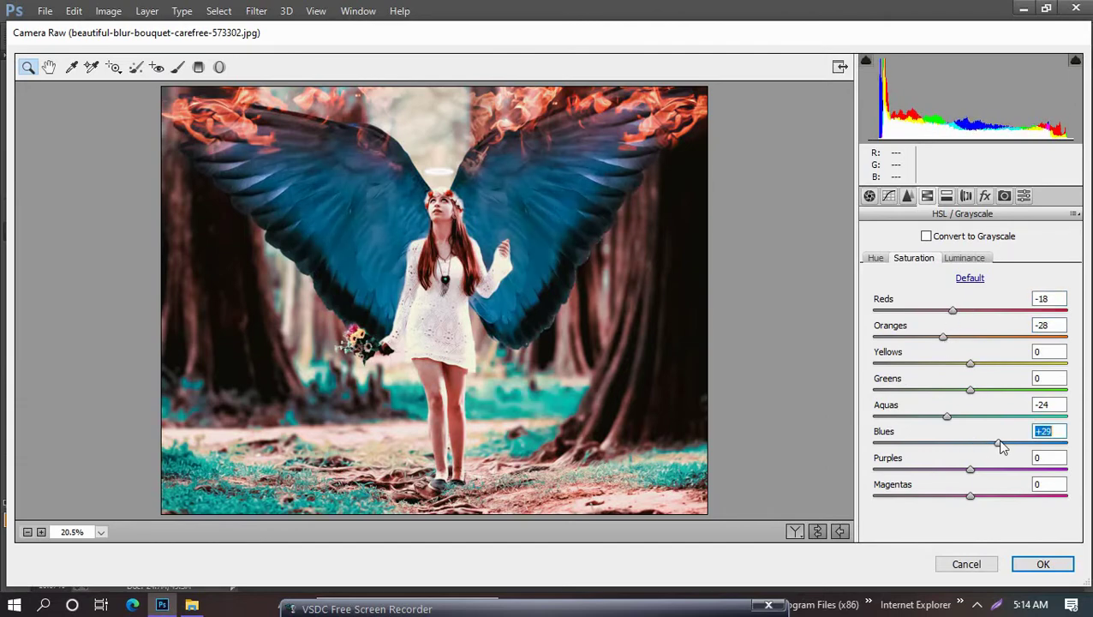
left_click(960, 258)
left_click(1036, 565)
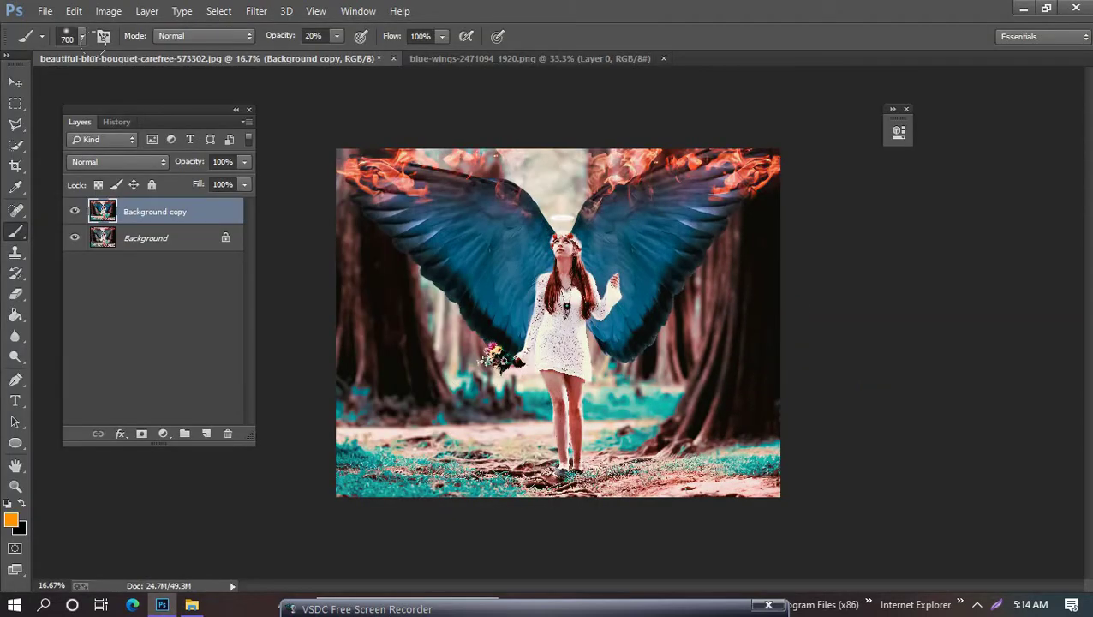
right_click(152, 225)
left_click(236, 466)
Undo back to two separate layers and raise red saturation to +23 in Camera Raw.
left_click(700, 214)
key("ctrl+z")
key("alt+t")
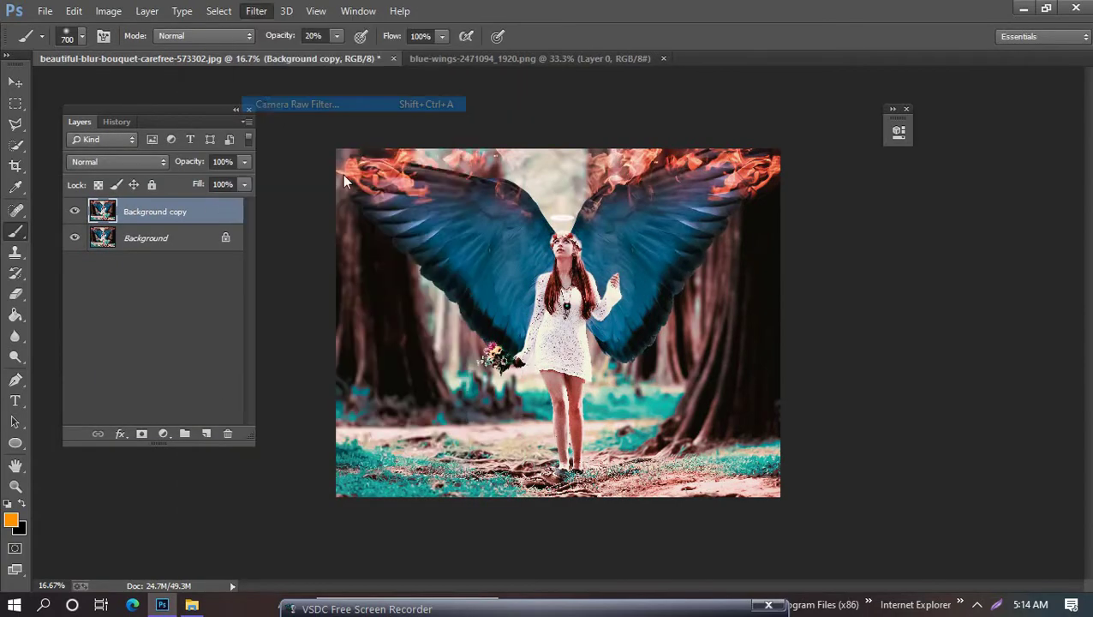
left_click(907, 196)
left_click(914, 258)
mouse_move(970, 310)
left_mouse_down()
mouse_move(994, 311)
mouse_move(951, 313)
left_mouse_up()
left_click(964, 258)
key("Return")
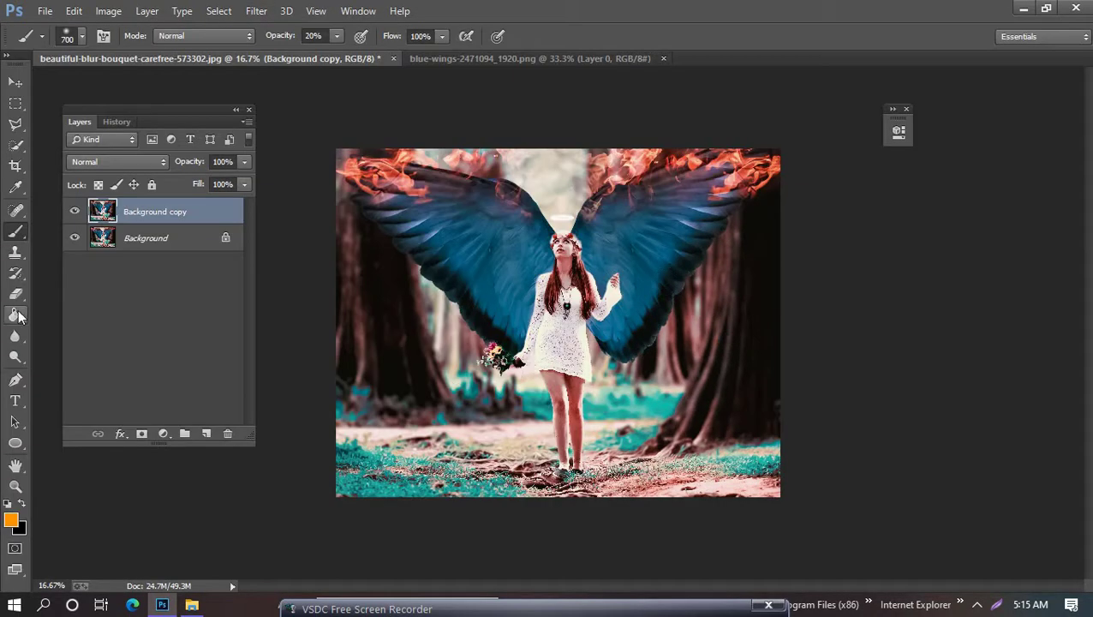
Add a layer mask, duplicate Background and paint the grassy ground pale pink.
left_click(142, 434)
key("d")
key("0")
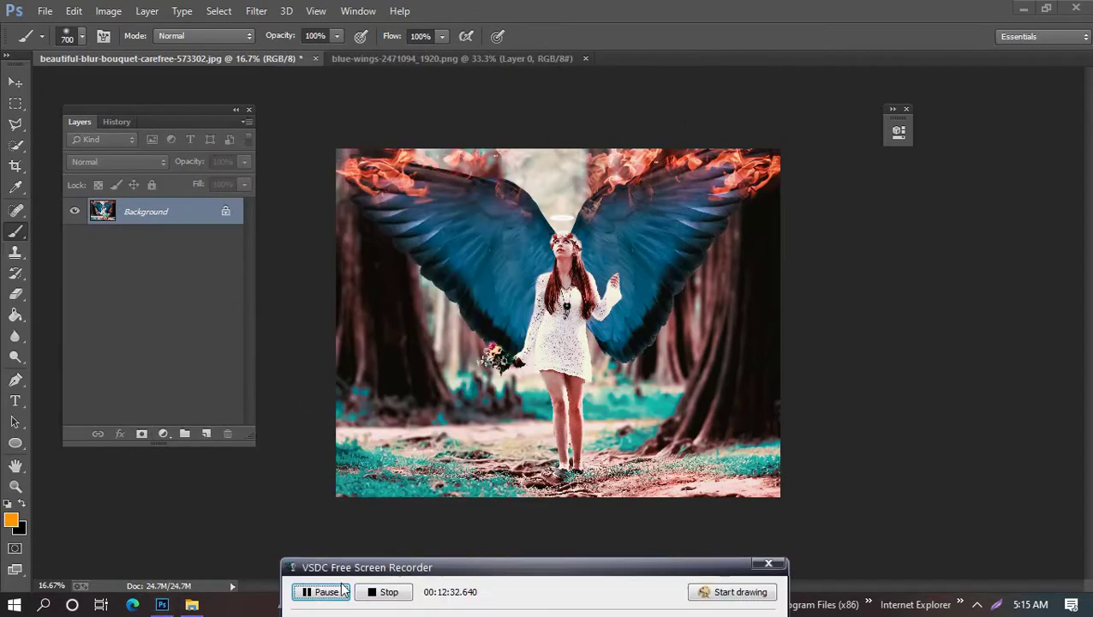
left_click_drag(191, 211, 206, 433)
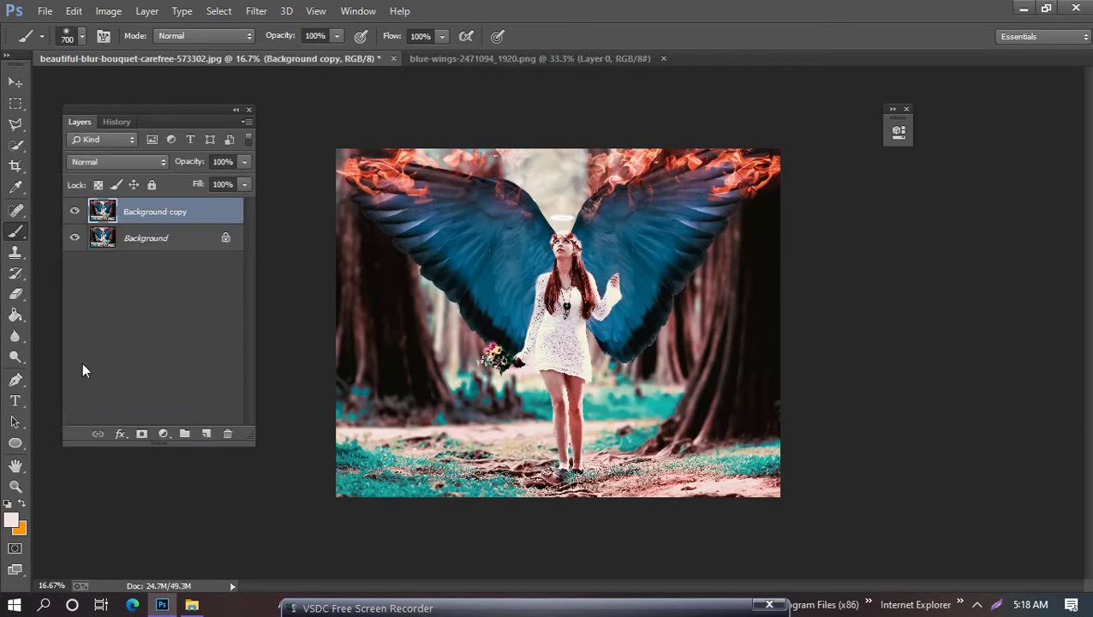
left_click(11, 519)
key("Return")
key("b")
mouse_move(327, 460)
left_mouse_down()
mouse_move(771, 454)
mouse_move(476, 461)
mouse_move(319, 446)
left_mouse_up()
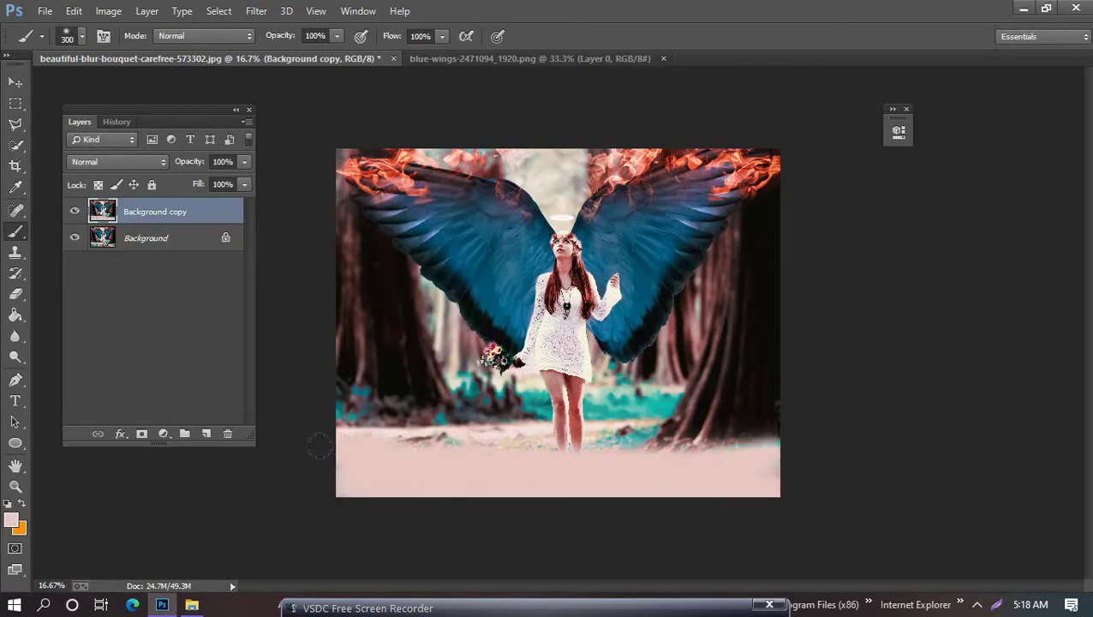
Add a new empty layer, set the foreground colour to cyan and choose a textured brush.
left_click(205, 433)
left_click(11, 519)
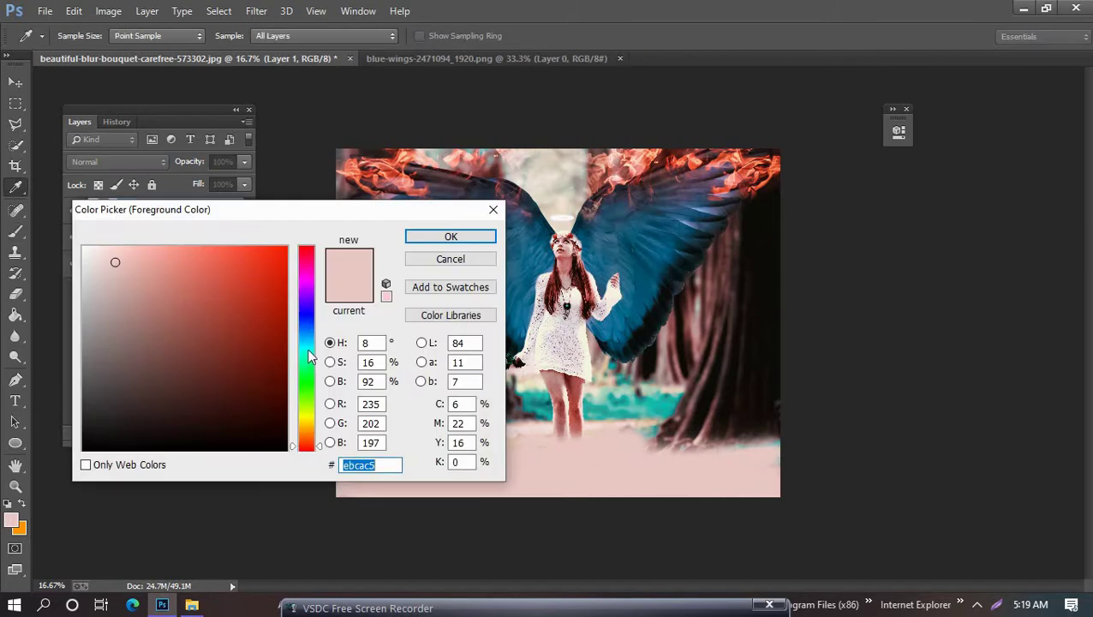
left_click(310, 356)
left_click(287, 248)
left_click(450, 236)
right_click(502, 345)
left_click_drag(670, 465, 669, 490)
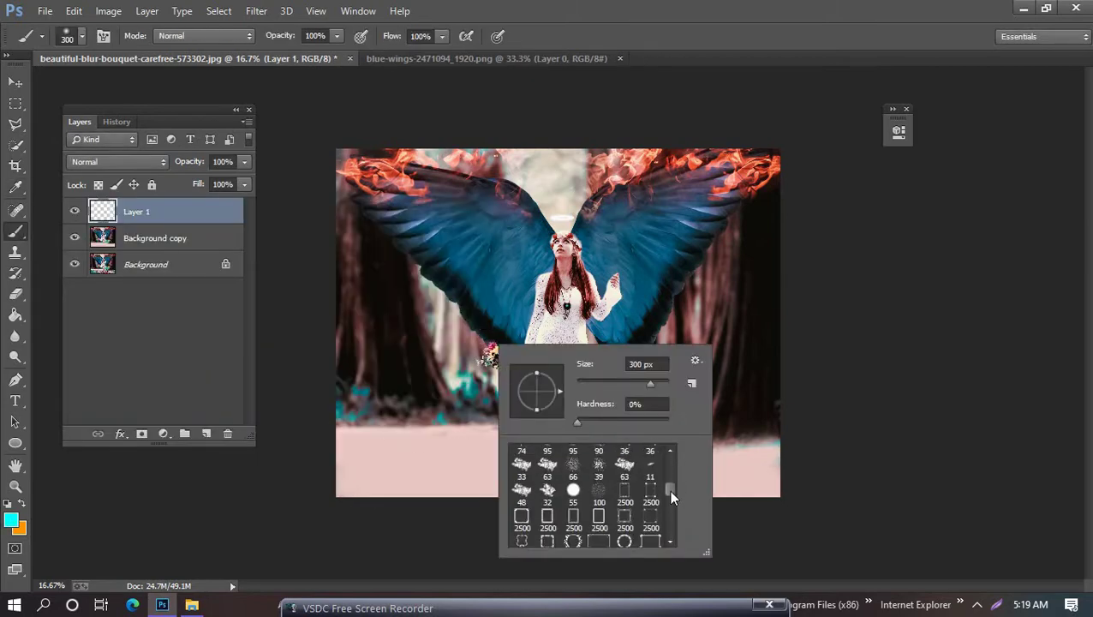
left_click(624, 464)
left_click(410, 464)
Brush cyan across the bottom of the image, covering all the pink ground.
left_click_drag(384, 464, 514, 441)
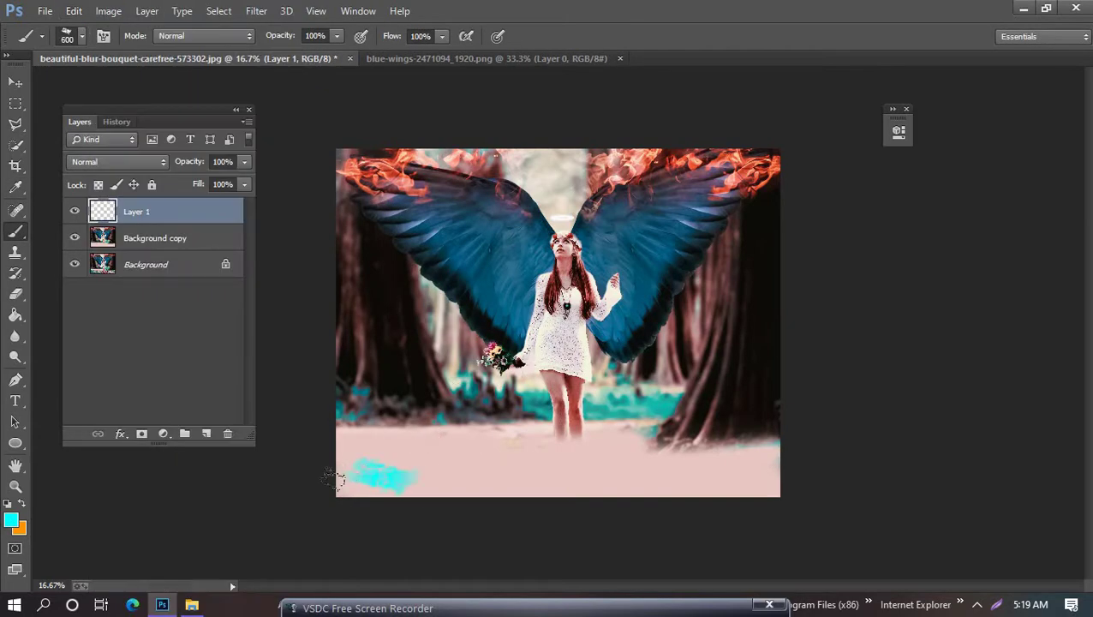
right_click(540, 380)
double_click(649, 501)
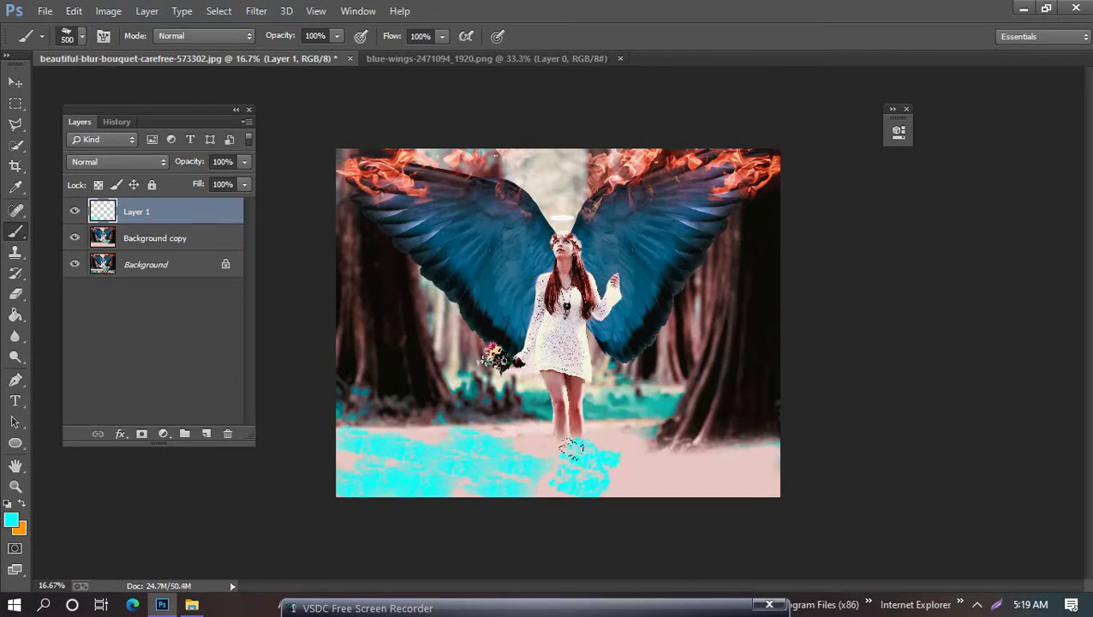
left_click_drag(592, 466, 728, 454)
right_click(691, 379)
left_click(512, 455)
mouse_move(512, 455)
left_mouse_down()
mouse_move(605, 452)
mouse_move(514, 435)
left_mouse_up()
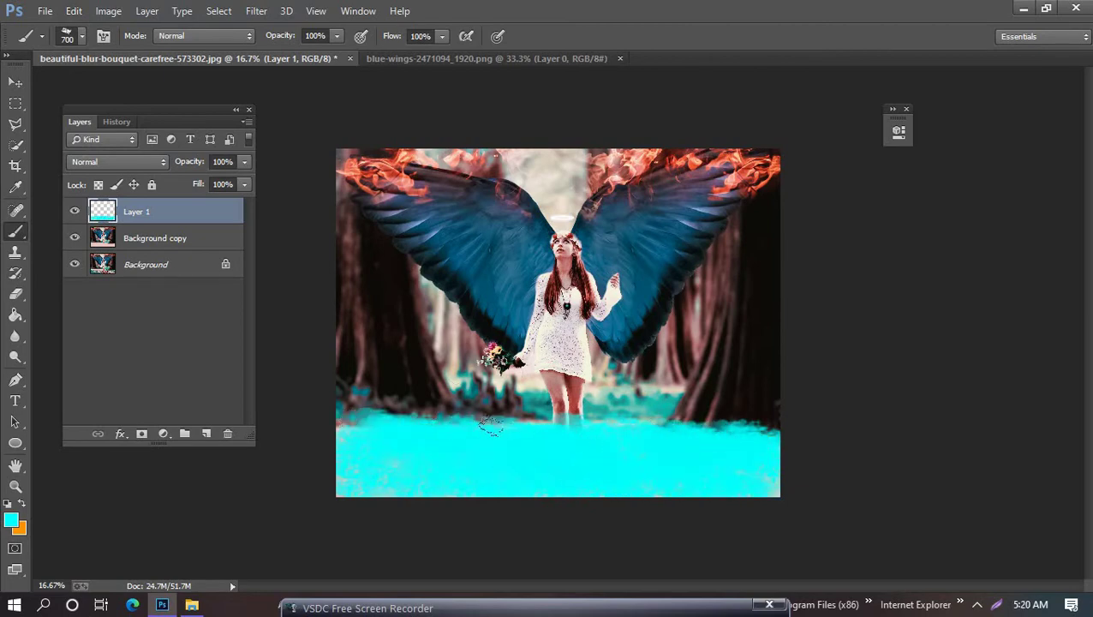
left_click(257, 11)
Soften the cyan band with a large Gaussian Blur and lower Layer 1 opacity to 68%.
left_click(514, 318)
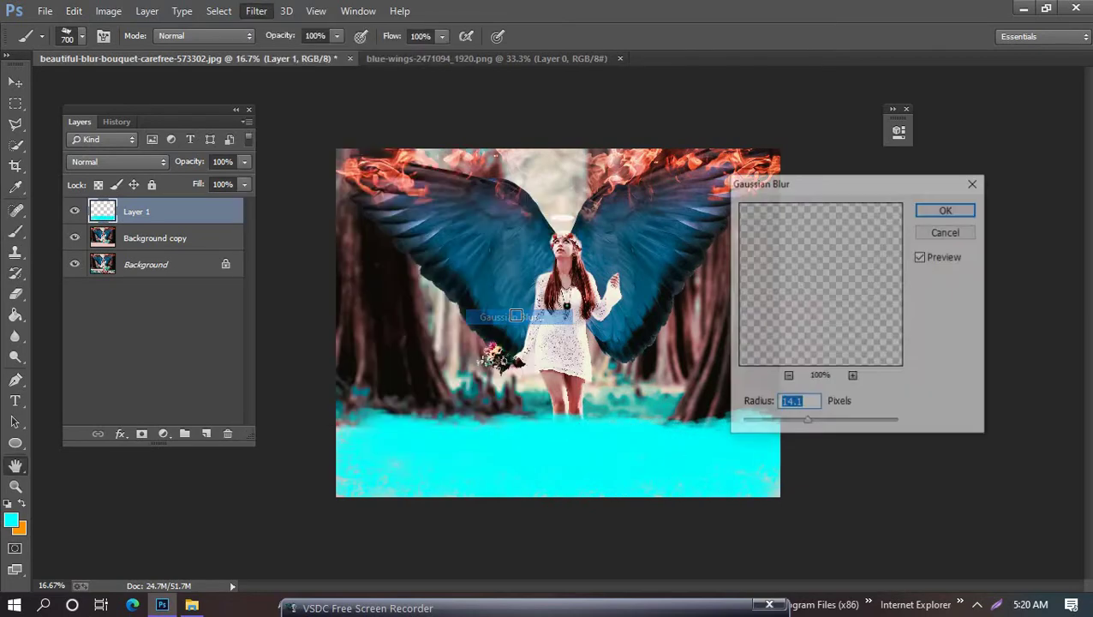
mouse_move(809, 422)
left_mouse_down()
mouse_move(877, 428)
mouse_move(850, 429)
left_mouse_up()
left_click(945, 211)
key("b")
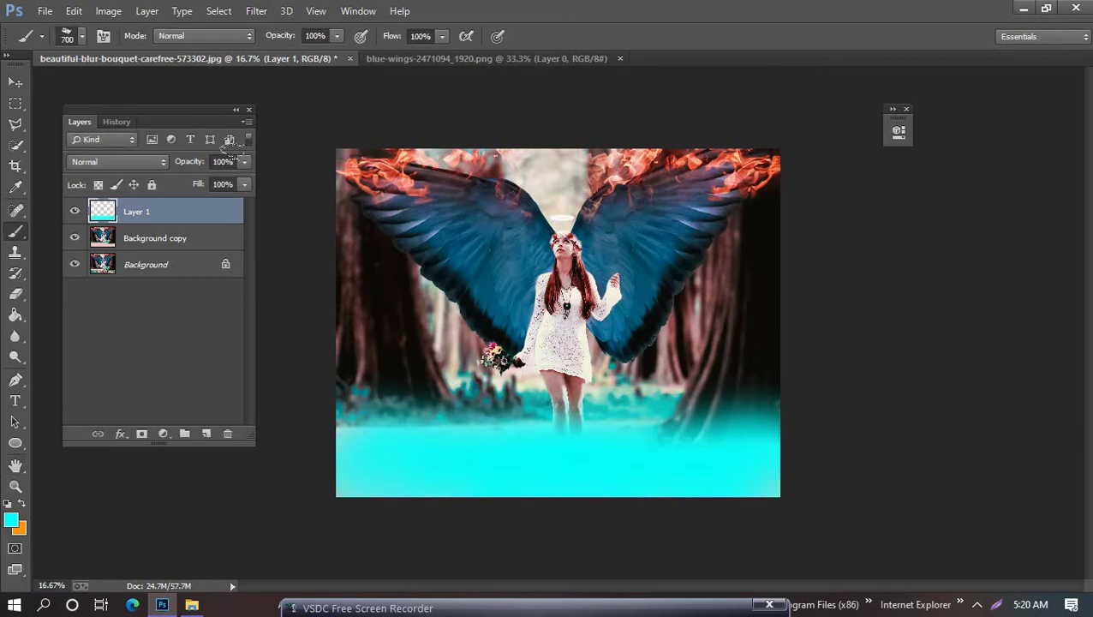
left_click_drag(244, 161, 219, 177)
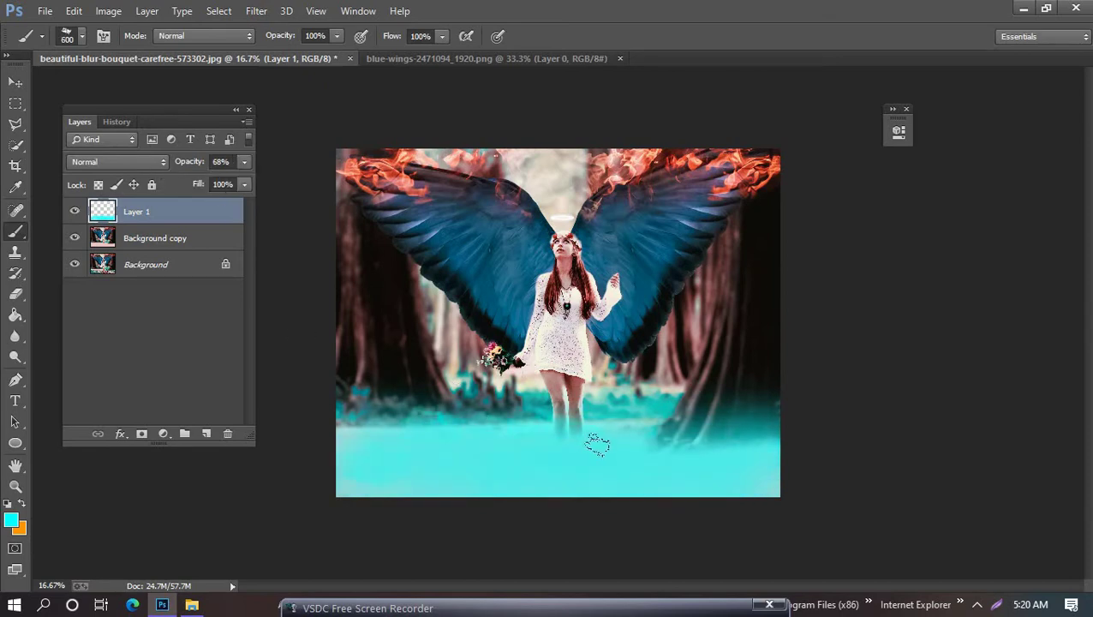
Brush white cloudy strokes on a new layer over the cyan and merge the mist layers.
left_click_drag(373, 411, 525, 423)
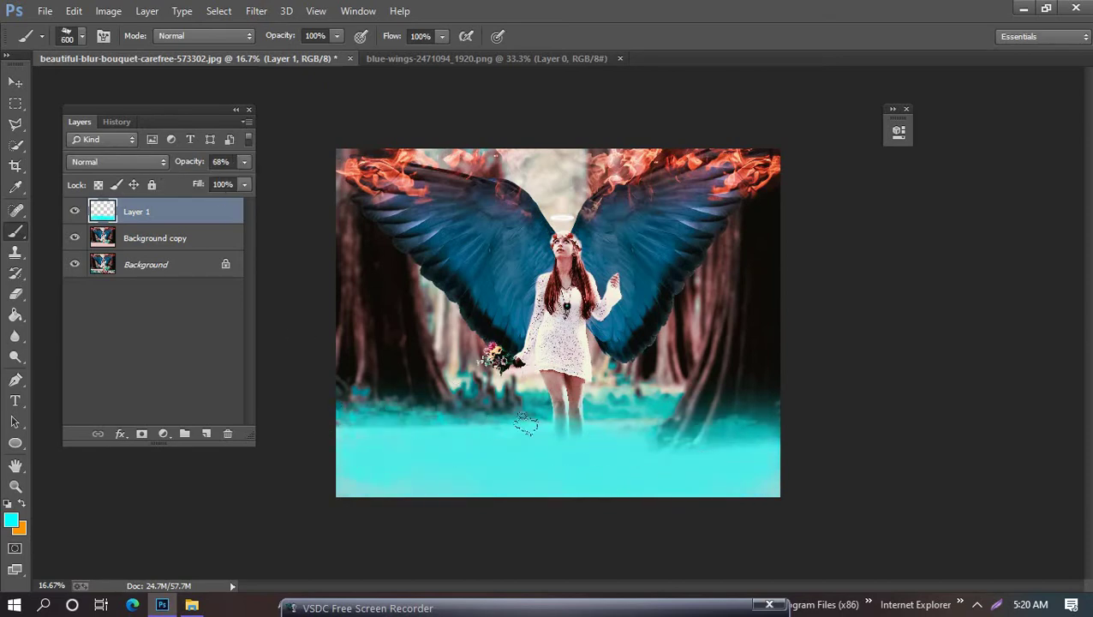
left_click(11, 520)
left_click(83, 248)
left_click(449, 236)
left_click(205, 433)
mouse_move(351, 445)
left_mouse_down()
mouse_move(428, 437)
mouse_move(567, 480)
left_mouse_up()
left_click(182, 239, "shift")
key("ctrl+e")
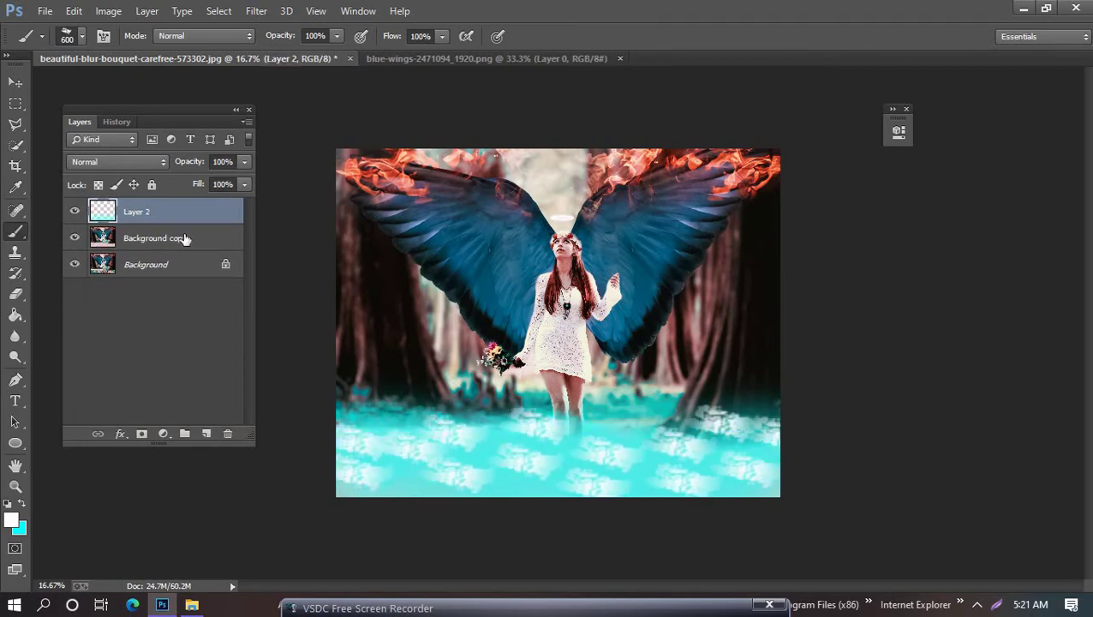
Blur the merged mist at radius 140.5, then paint white and cyan strokes along the bottom.
left_click(256, 10)
left_click(512, 317)
left_click_drag(840, 422, 854, 421)
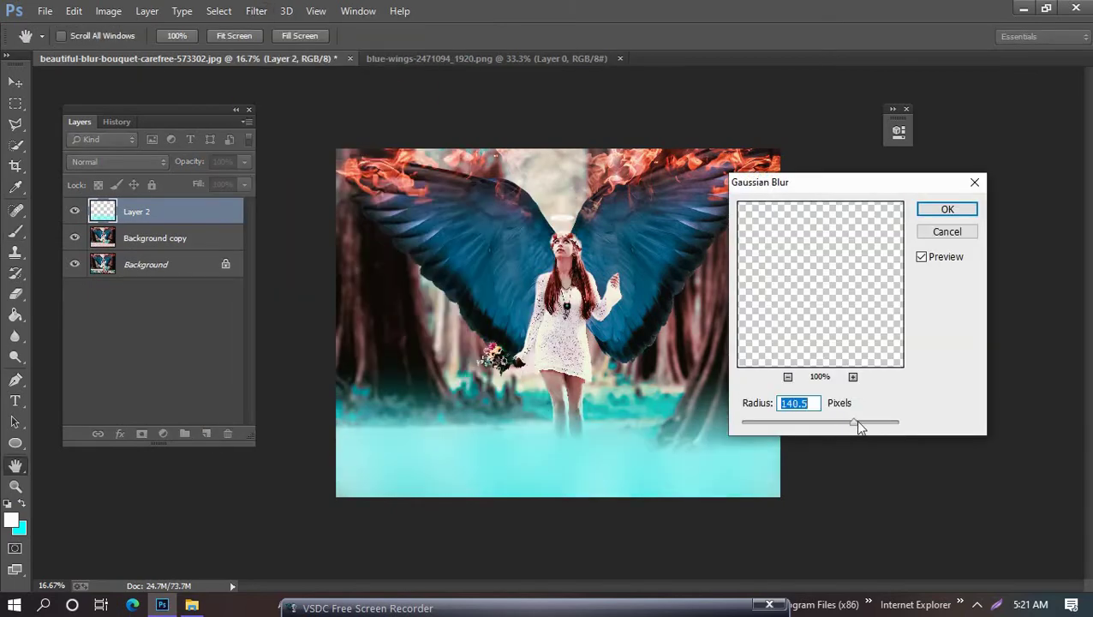
left_click(948, 210)
key("b")
mouse_move(315, 441)
left_mouse_down()
mouse_move(341, 477)
mouse_move(740, 478)
left_mouse_up()
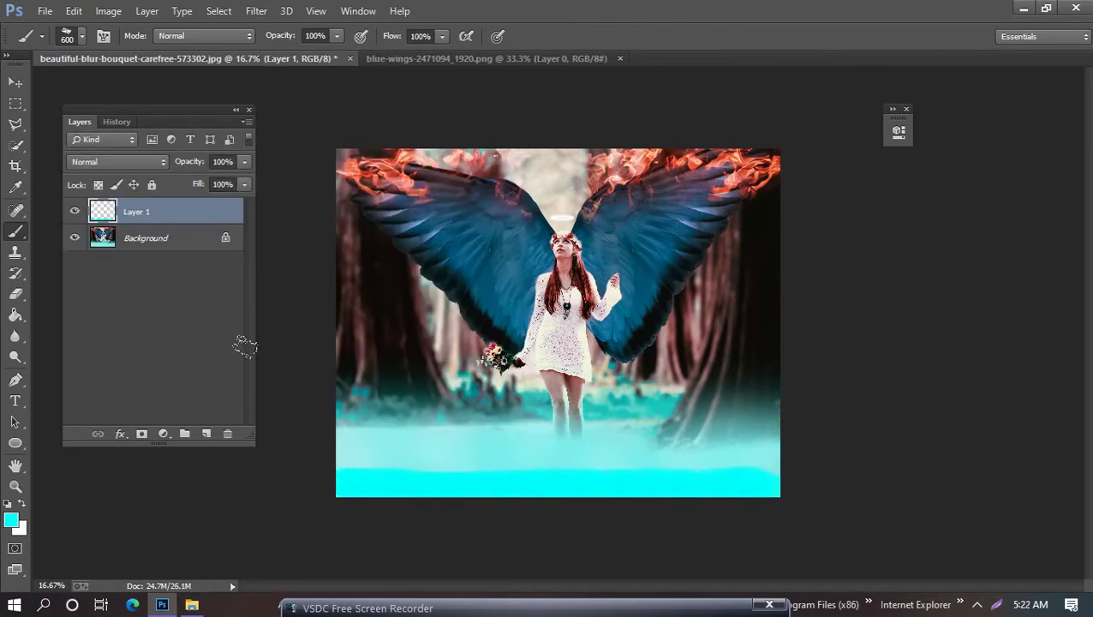
left_click_drag(335, 454, 774, 454)
left_click(257, 10)
left_click(283, 28)
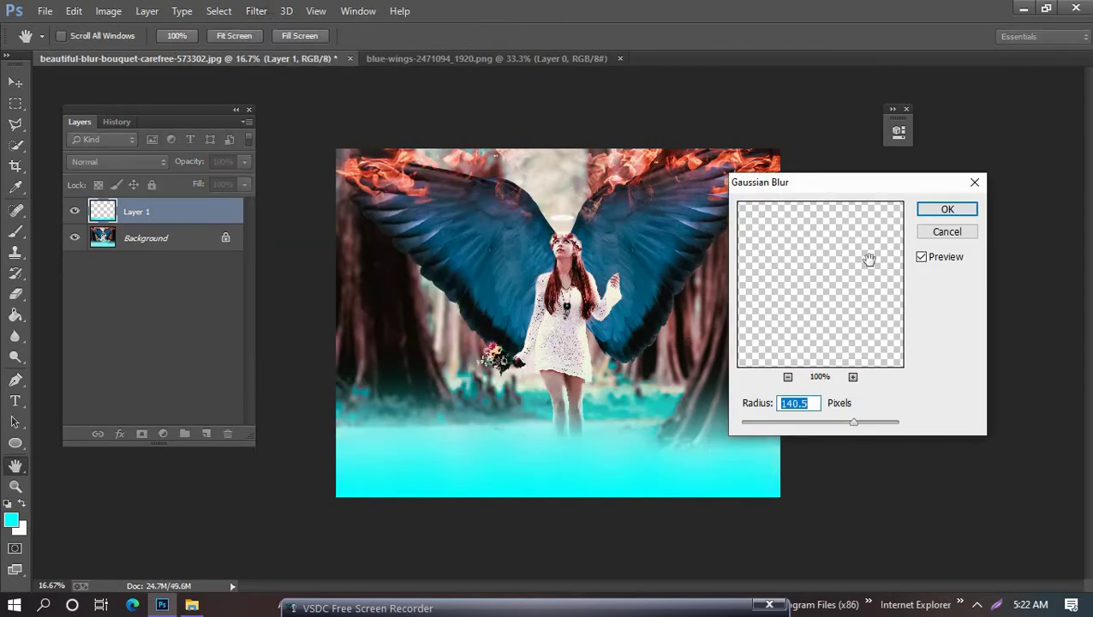